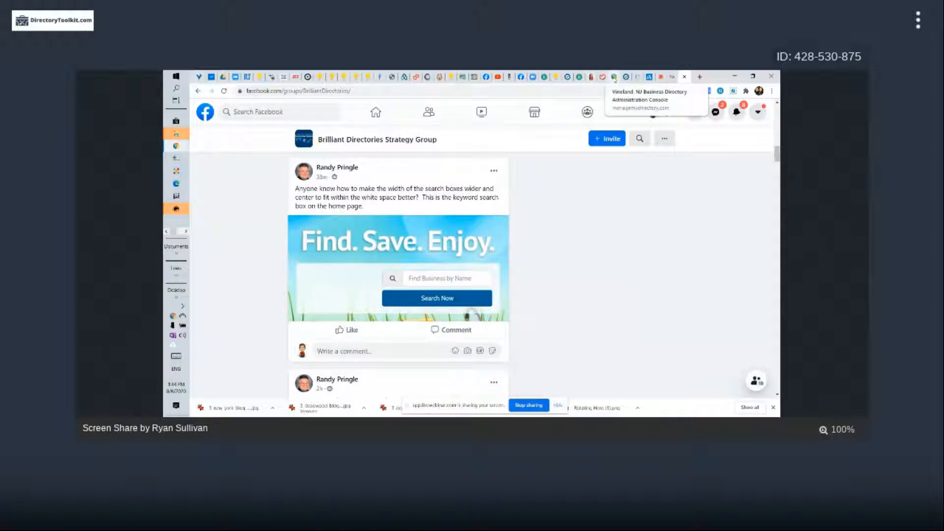
# Switch to the Vineland directory's admin console and open its Design Settings, checking the Facebook question about the search box width.
pyautogui.click(614, 77)
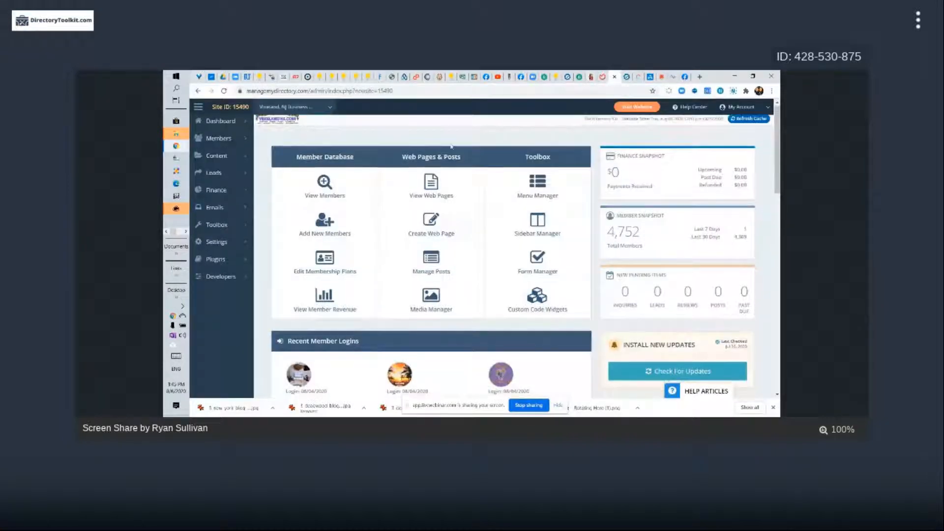
pyautogui.scroll(-1, 453, 147)
pyautogui.scroll(1, 453, 147)
pyautogui.moveTo(225, 195)
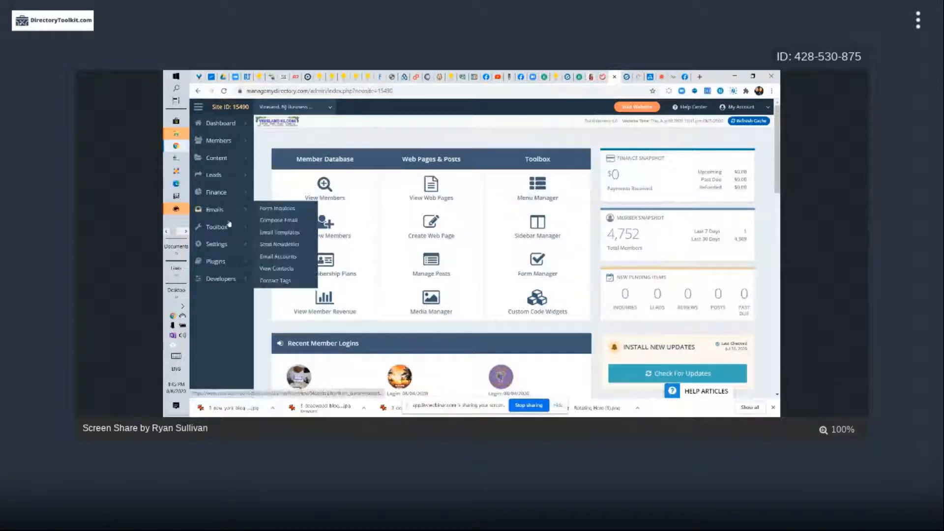
pyautogui.moveTo(236, 264)
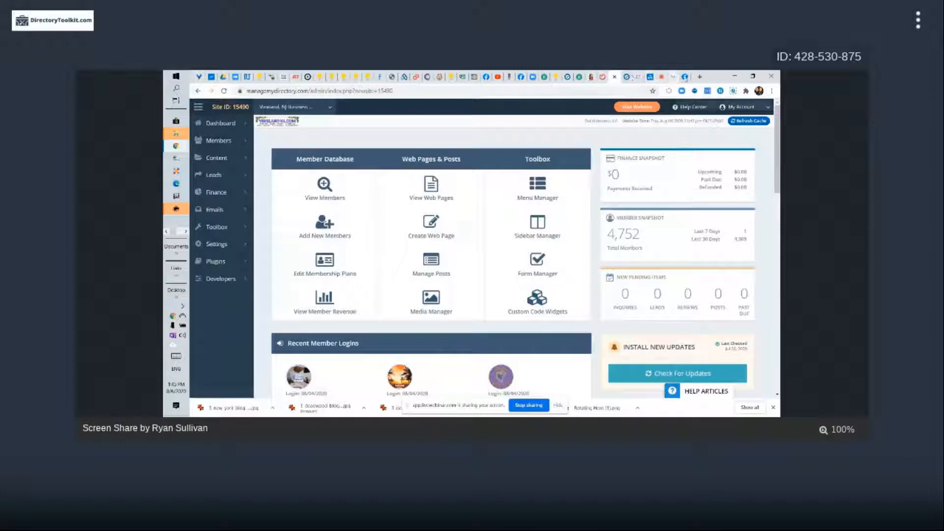
pyautogui.click(686, 77)
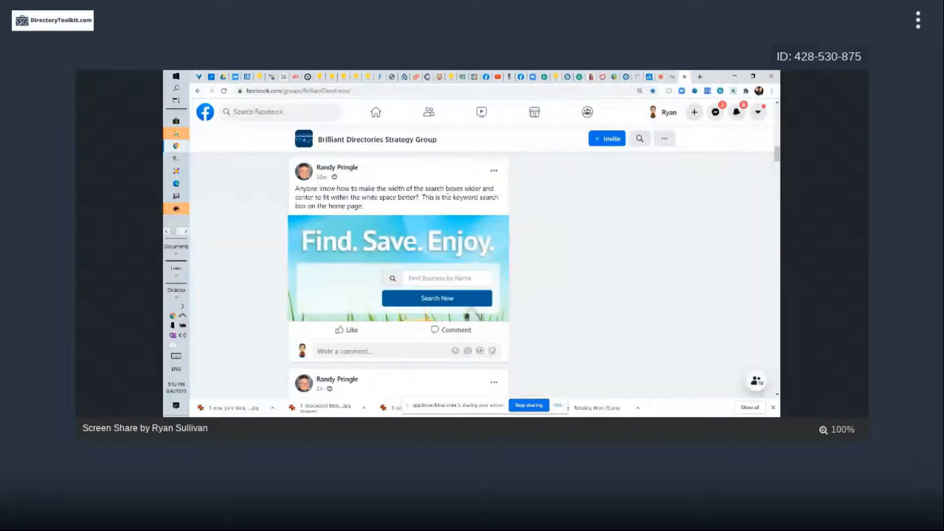
pyautogui.click(614, 77)
pyautogui.moveTo(222, 244)
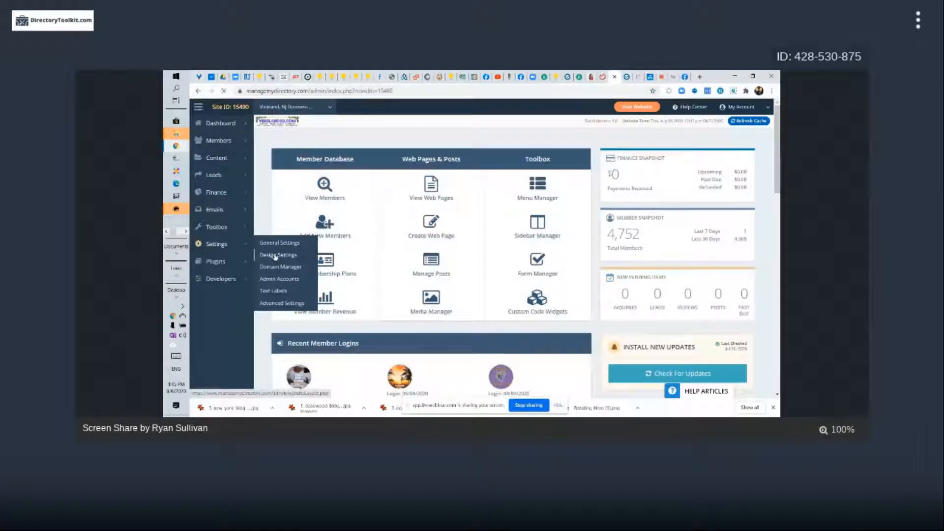
pyautogui.click(276, 257)
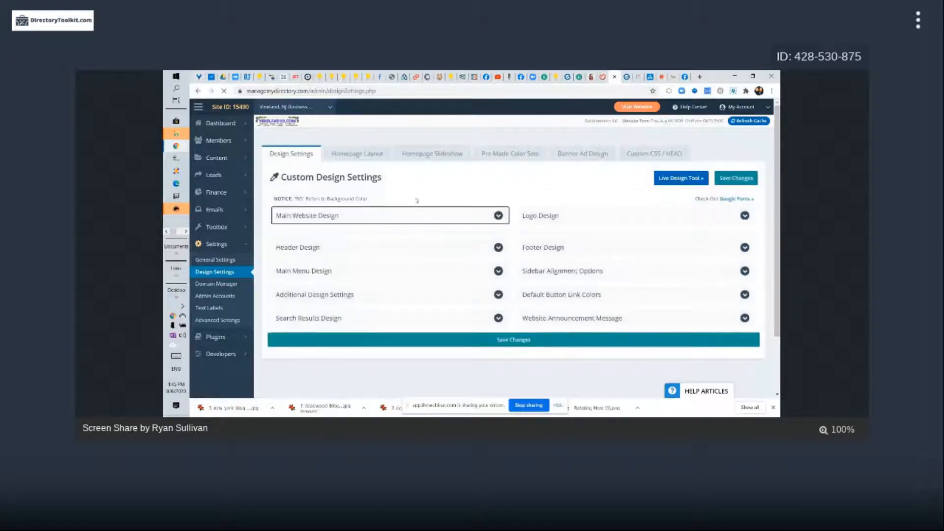
# Display the Homepage Layout settings and expand the Homepage Search Settings section.
pyautogui.click(495, 217)
pyautogui.scroll(-3, 455, 211)
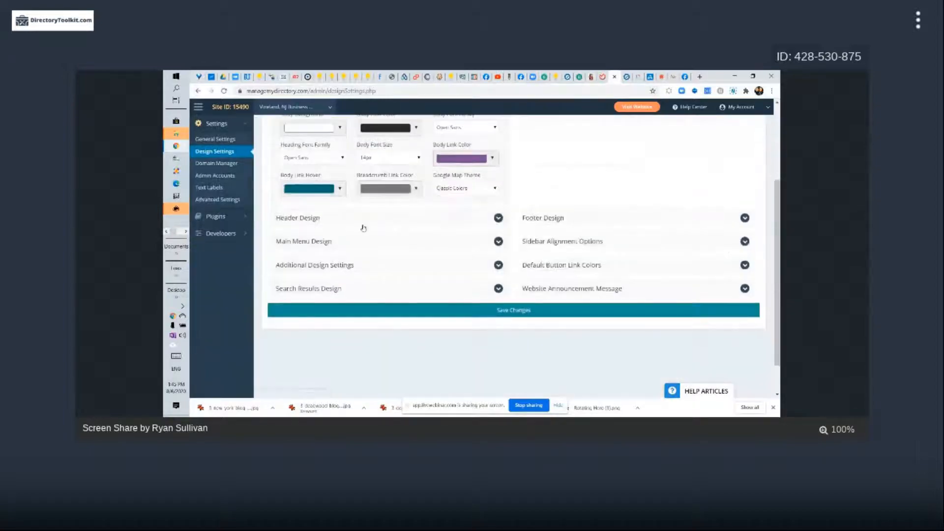
pyautogui.scroll(5, 364, 227)
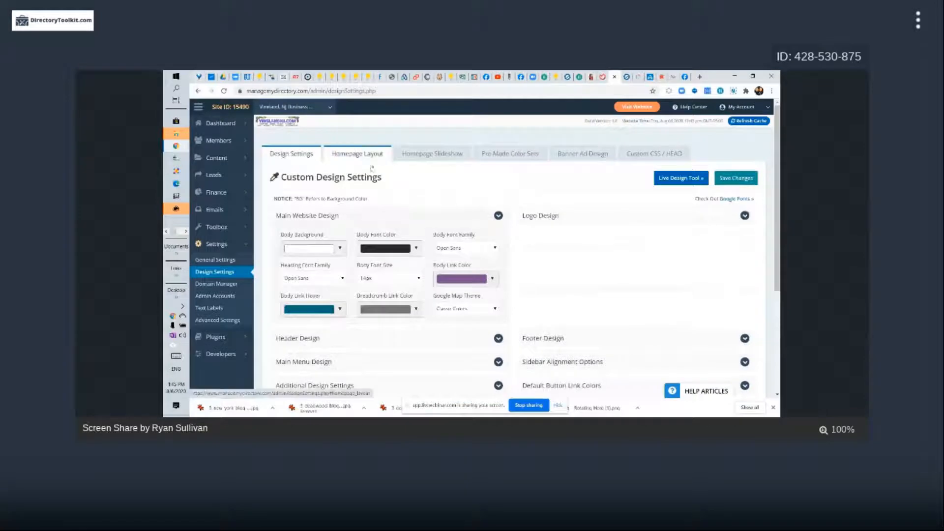
pyautogui.click(369, 156)
pyautogui.click(434, 213)
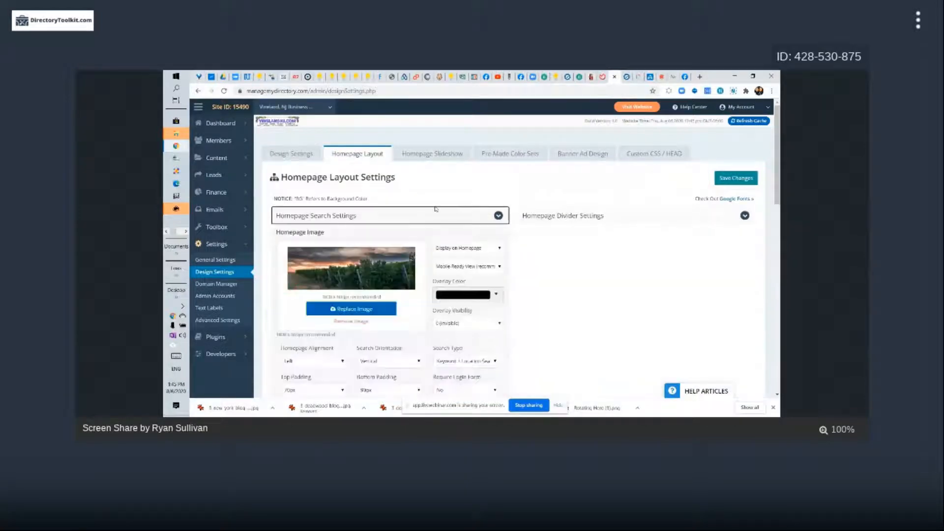
pyautogui.scroll(-1, 541, 245)
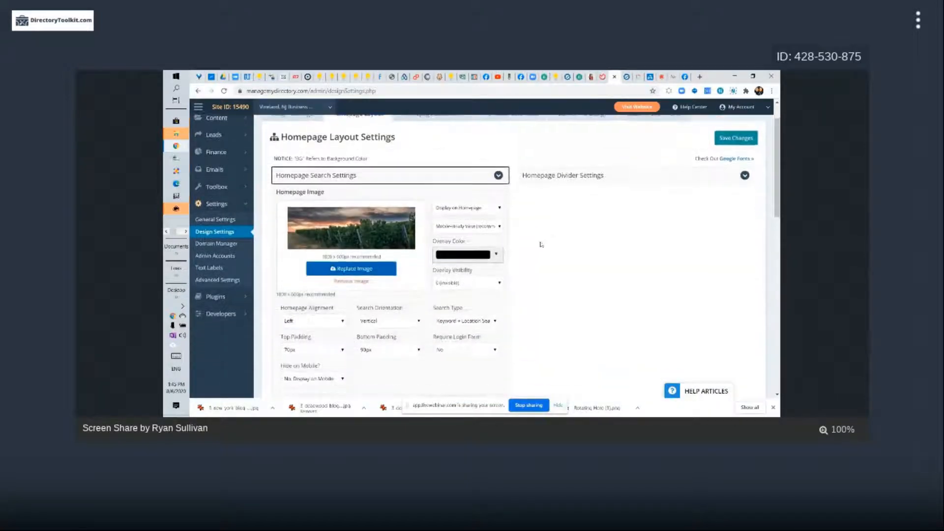
# Compare with the search box in the Facebook post and set the homepage Search Type to Keyword Only Search.
pyautogui.click(472, 324)
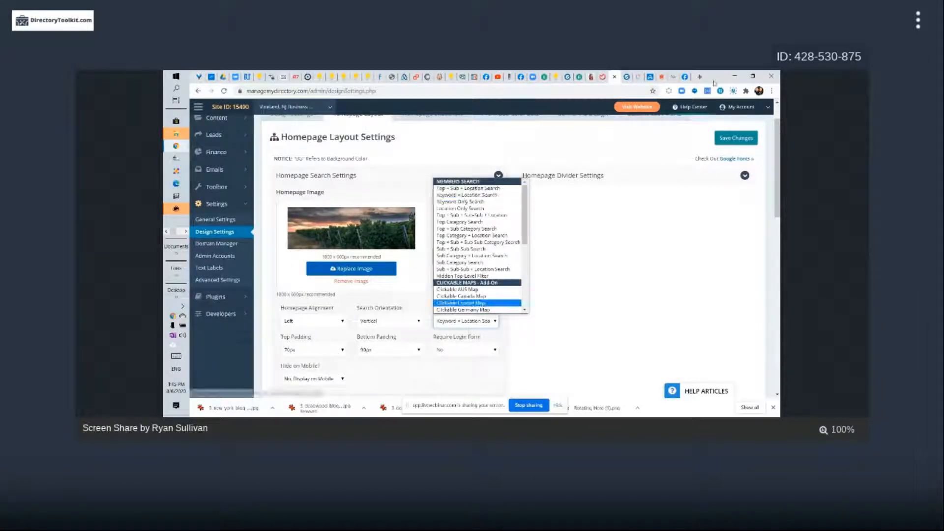
pyautogui.click(686, 78)
pyautogui.click(686, 78)
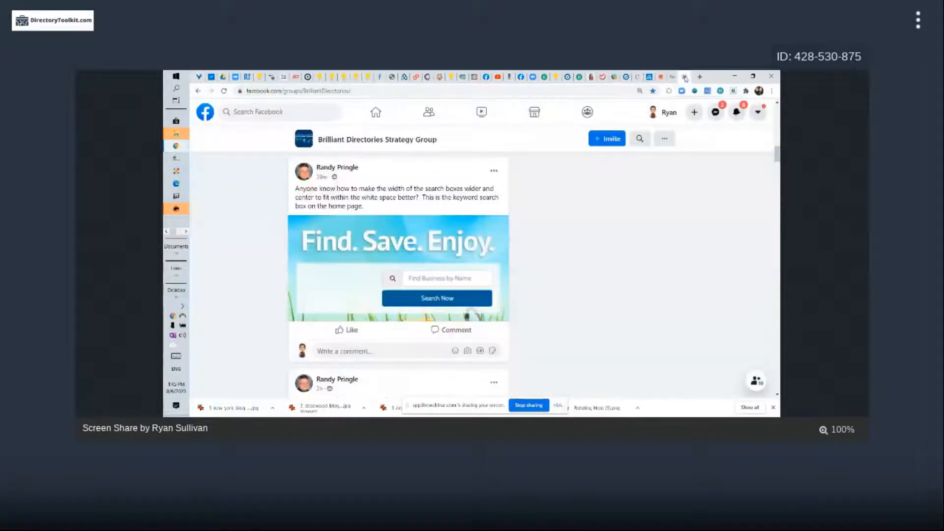
pyautogui.click(617, 78)
pyautogui.click(487, 320)
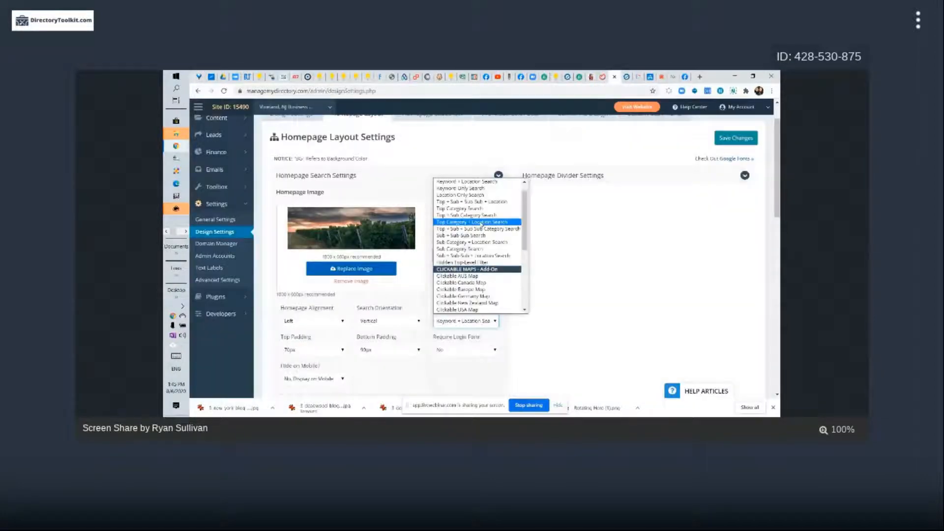
pyautogui.scroll(1, 482, 217)
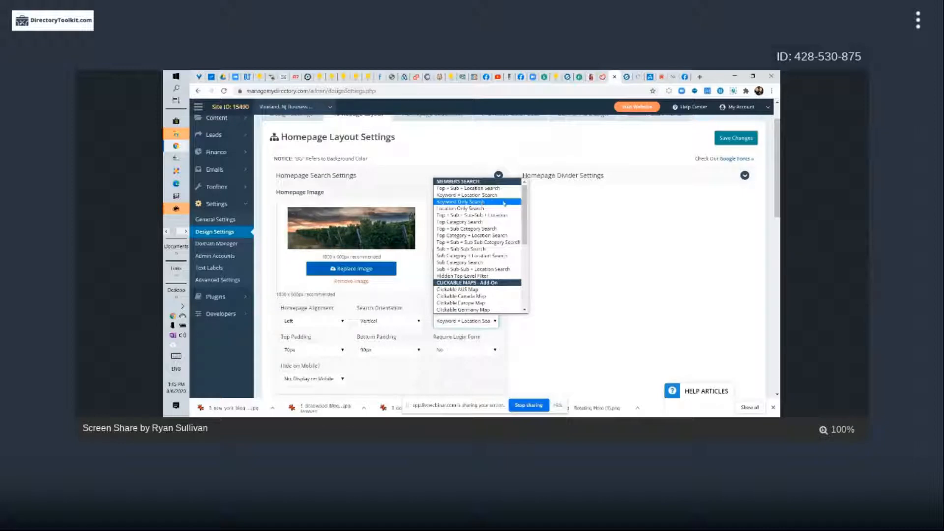
pyautogui.click(504, 203)
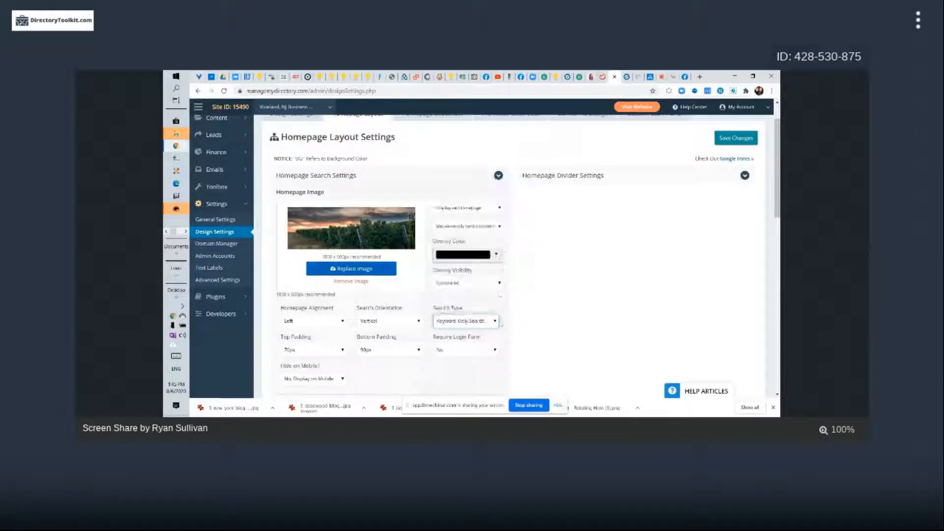
# Review the available Search Type choices, from the member searches and clickable maps to the feature searches and additional options.
pyautogui.click(495, 322)
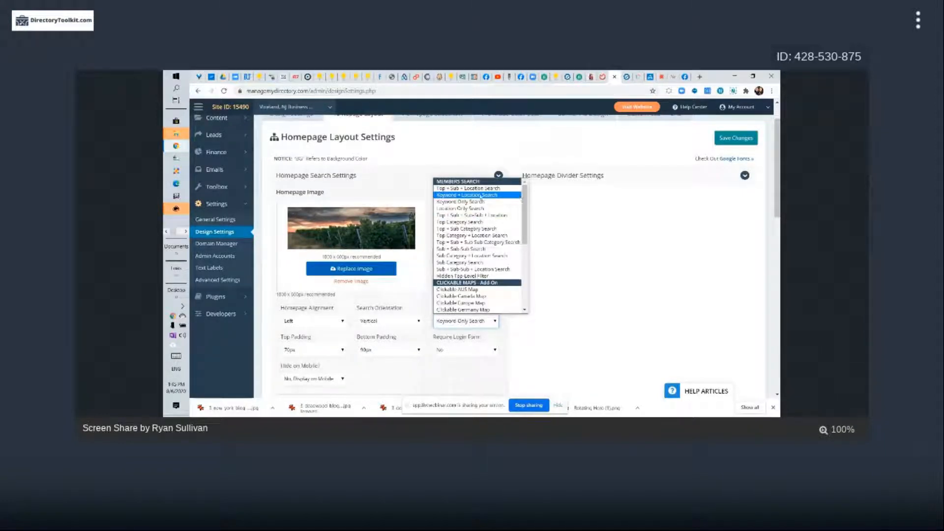
pyautogui.scroll(-3, 507, 230)
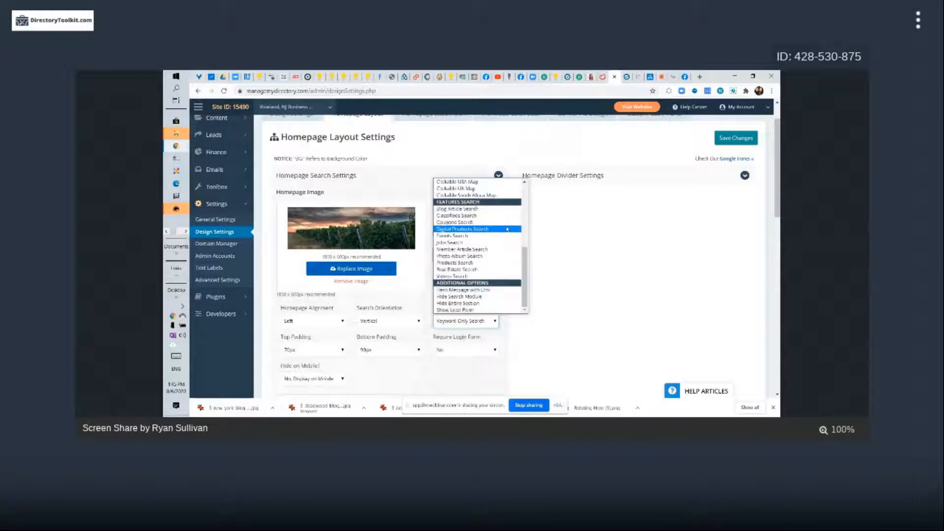
pyautogui.scroll(2, 507, 229)
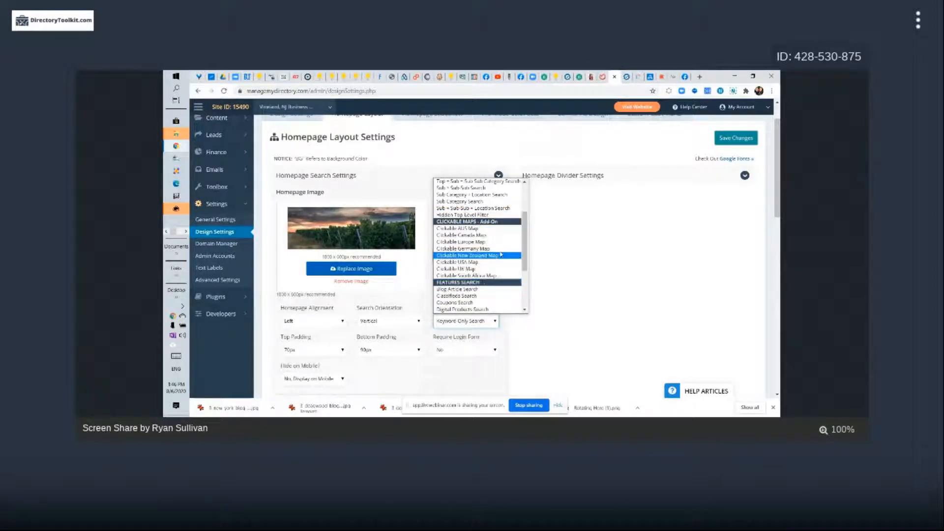
pyautogui.scroll(-2, 501, 240)
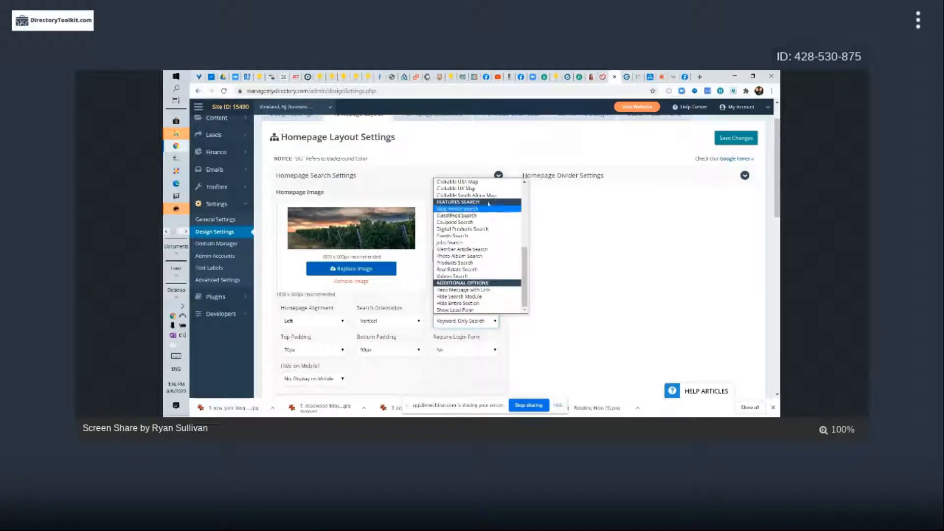
pyautogui.scroll(3, 488, 203)
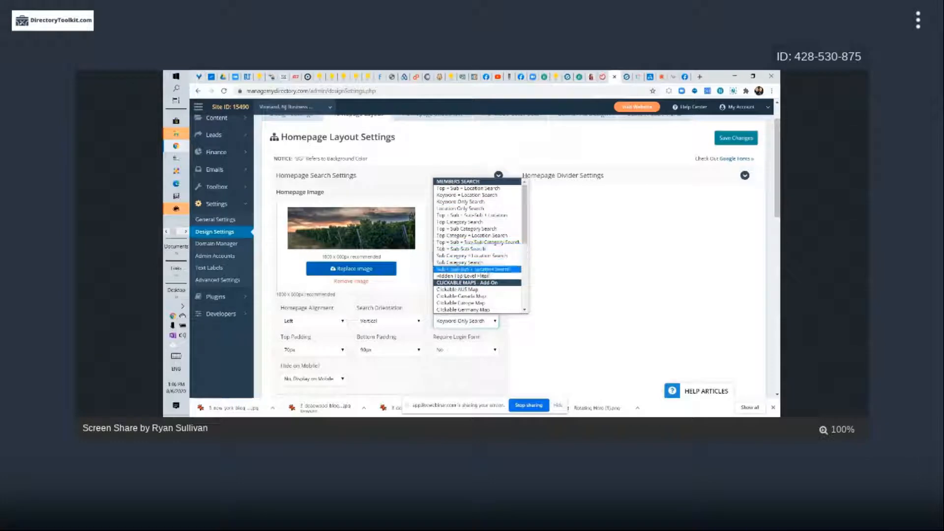
pyautogui.moveTo(525, 210); pyautogui.dragTo(539, 268)
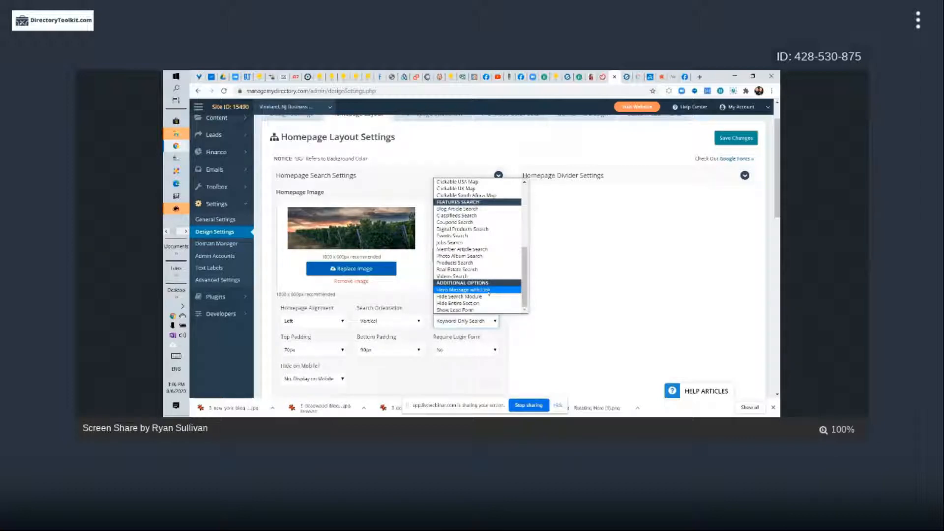
# Load demobootstrap.com in a new browser tab and switch the demo to the Easy Classifieds Theme to view its homepage hero section.
pyautogui.click(701, 78)
pyautogui.write('demo')
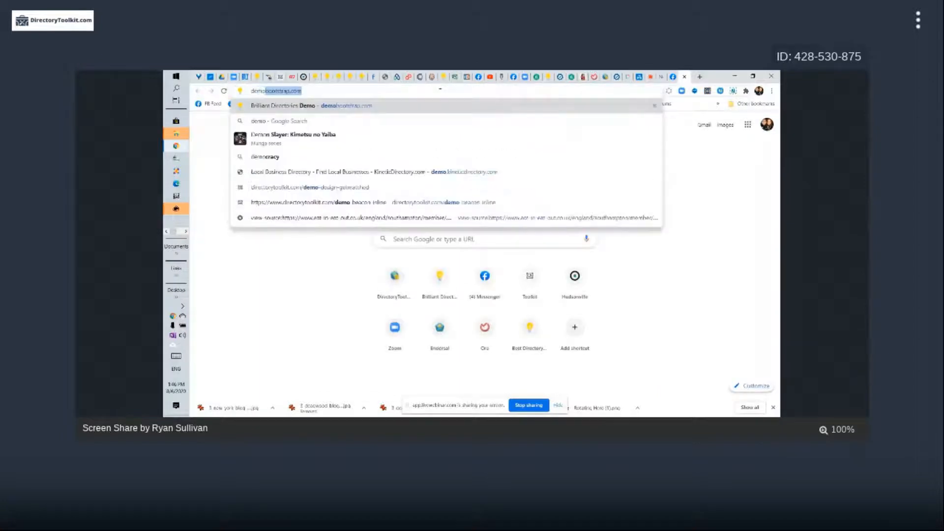
pyautogui.press('Return')
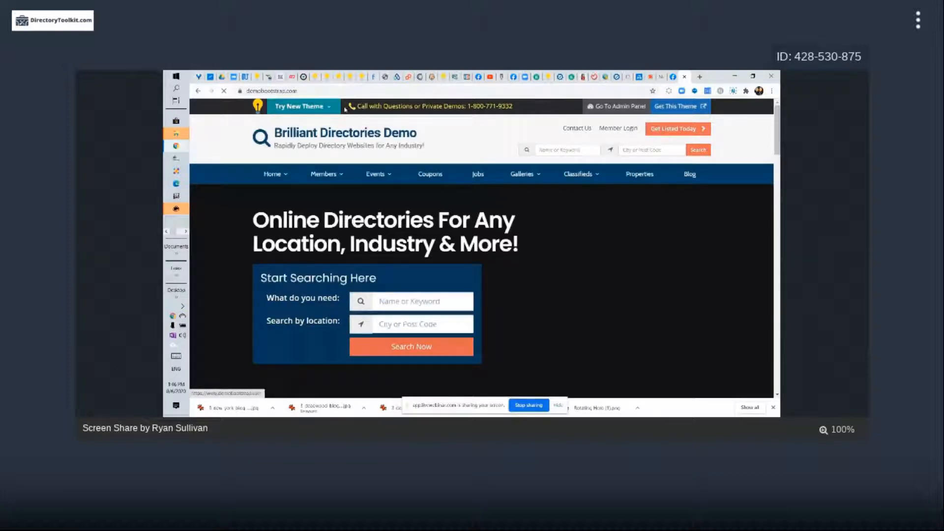
pyautogui.moveTo(331, 110)
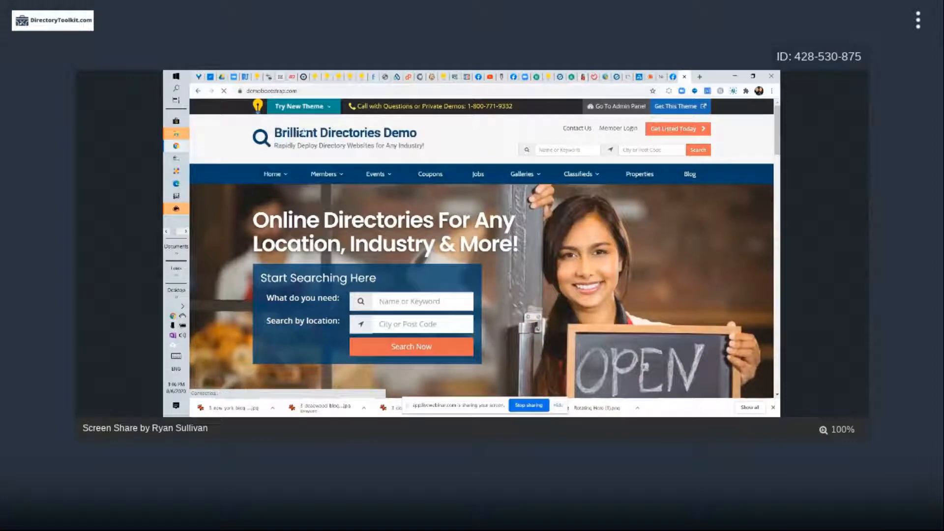
pyautogui.click(572, 183)
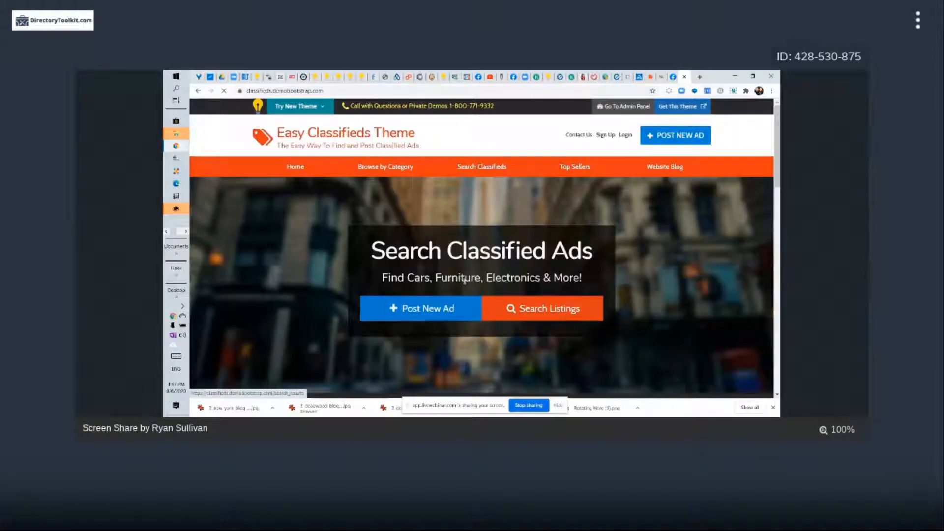
pyautogui.scroll(-1, 464, 281)
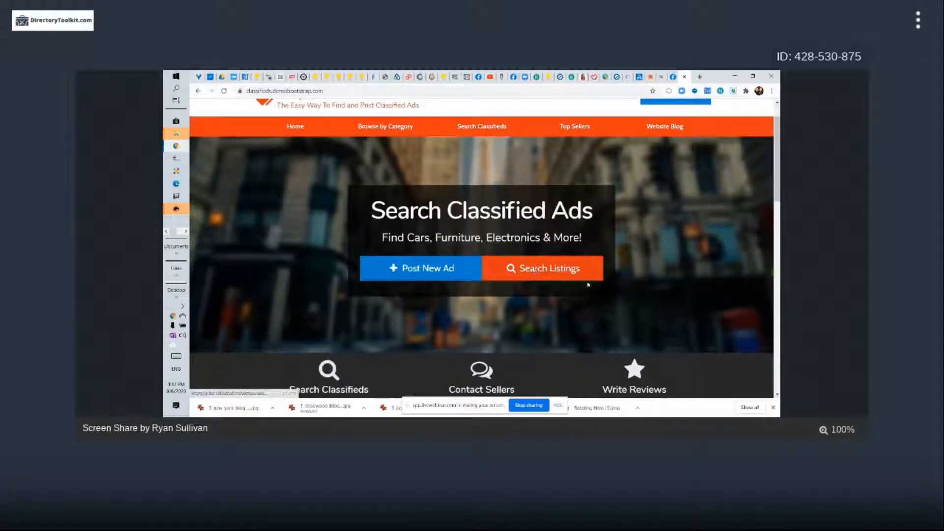
pyautogui.click(457, 269)
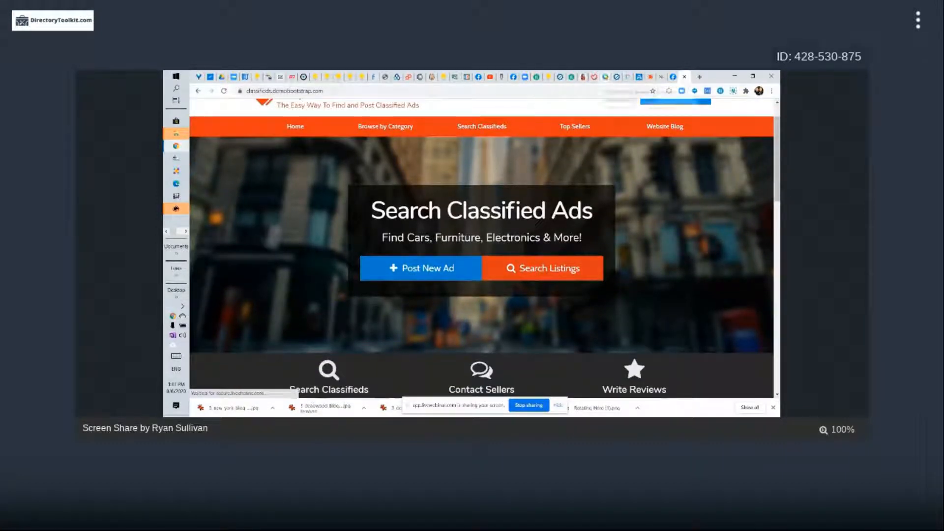
# Return to the homepage search settings and look through the Features Search and Additional Options choices for Search Type.
pyautogui.click(606, 77)
pyautogui.click(468, 321)
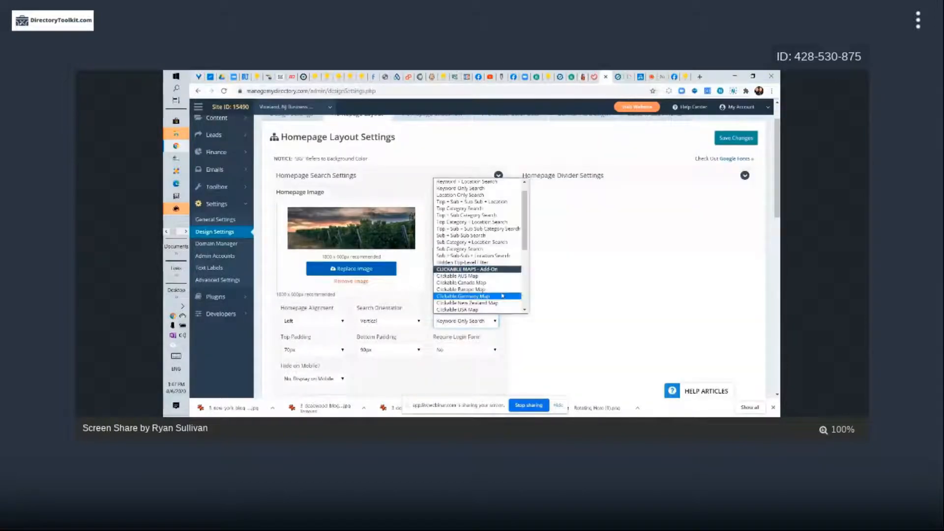
pyautogui.scroll(-3, 477, 286)
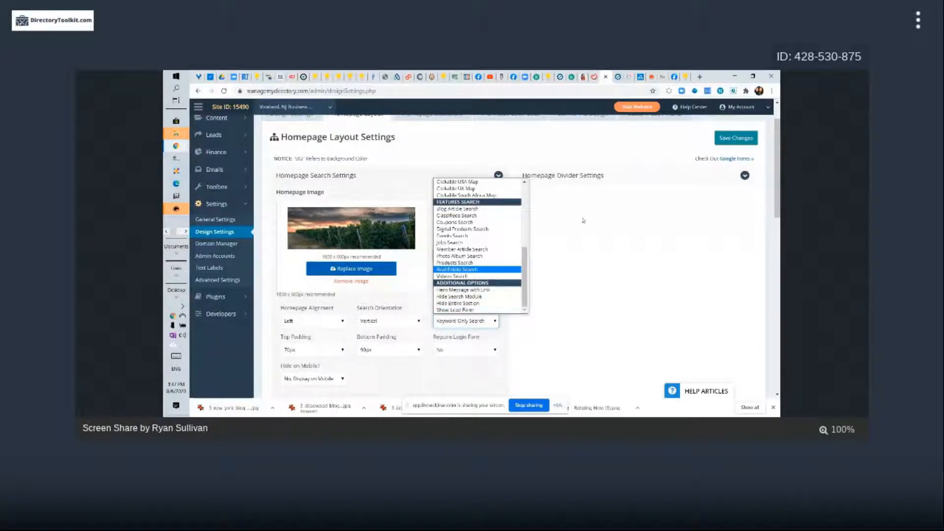
# Examine the classifieds demo homepage from its hero section through the browsable categories and recently posted listings.
pyautogui.click(685, 78)
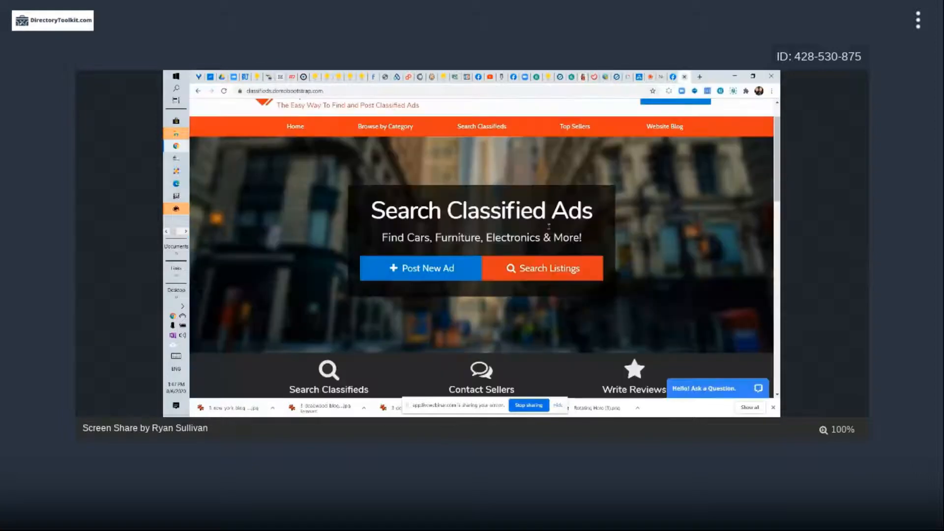
pyautogui.scroll(-5, 549, 226)
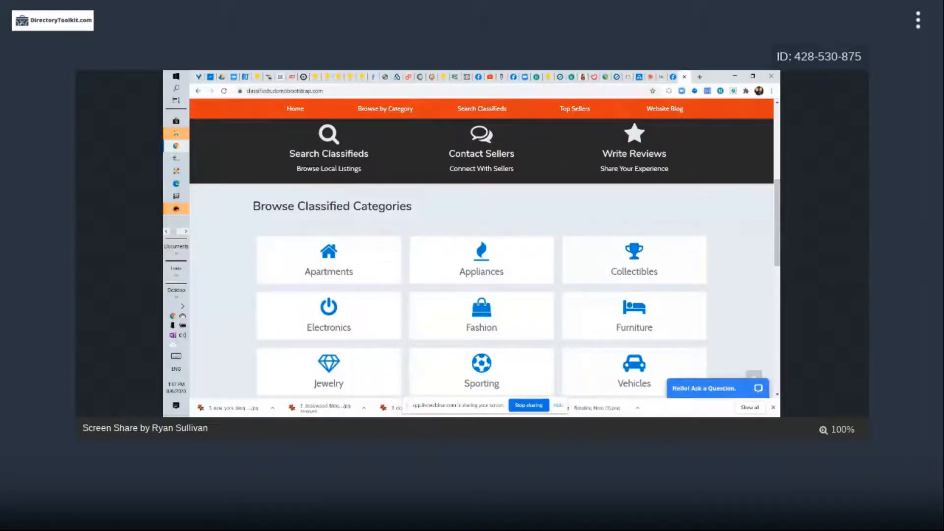
pyautogui.scroll(-2, 482, 258)
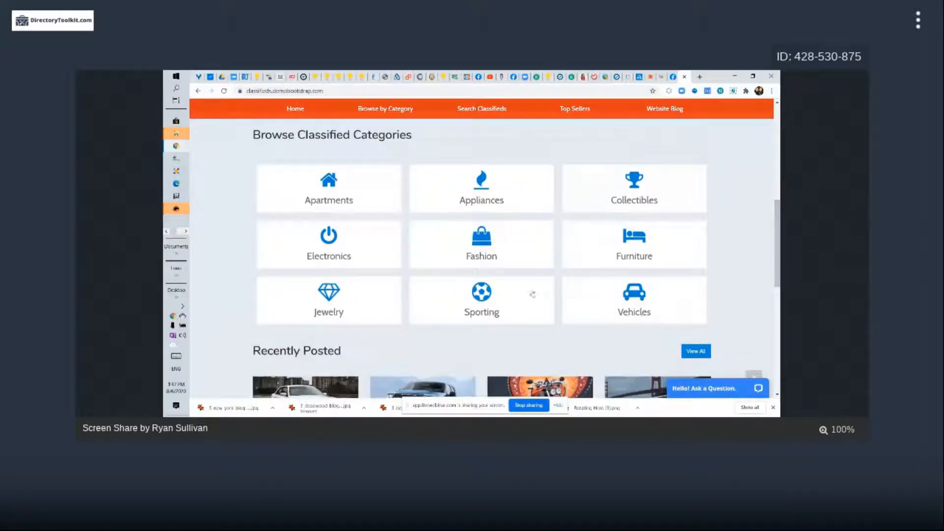
pyautogui.scroll(7, 533, 295)
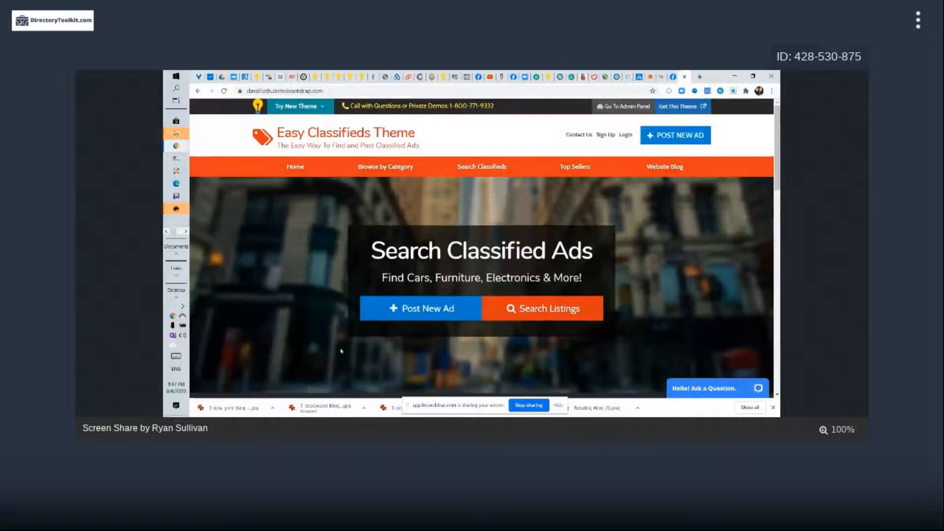
# Recheck the Search Type choices in the homepage search settings and switch the demo site to the Lead-Capture Theme.
pyautogui.click(596, 77)
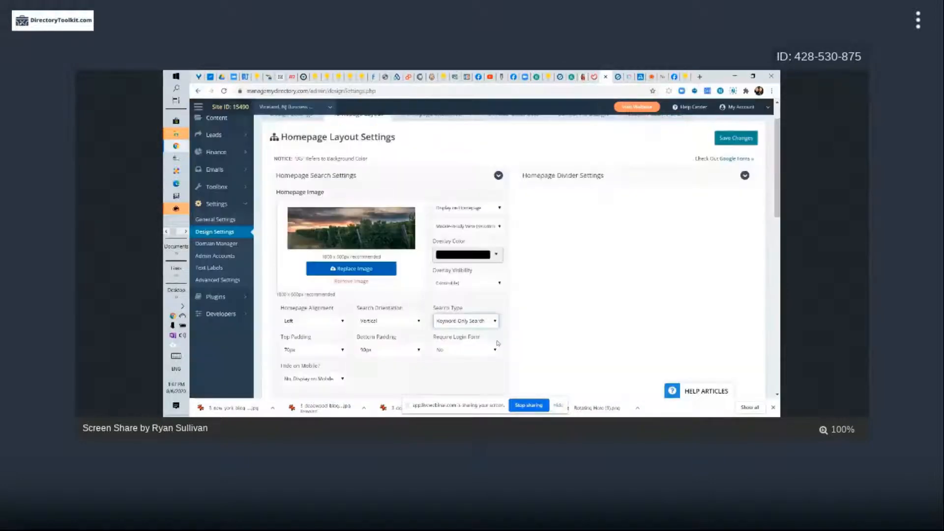
pyautogui.click(492, 321)
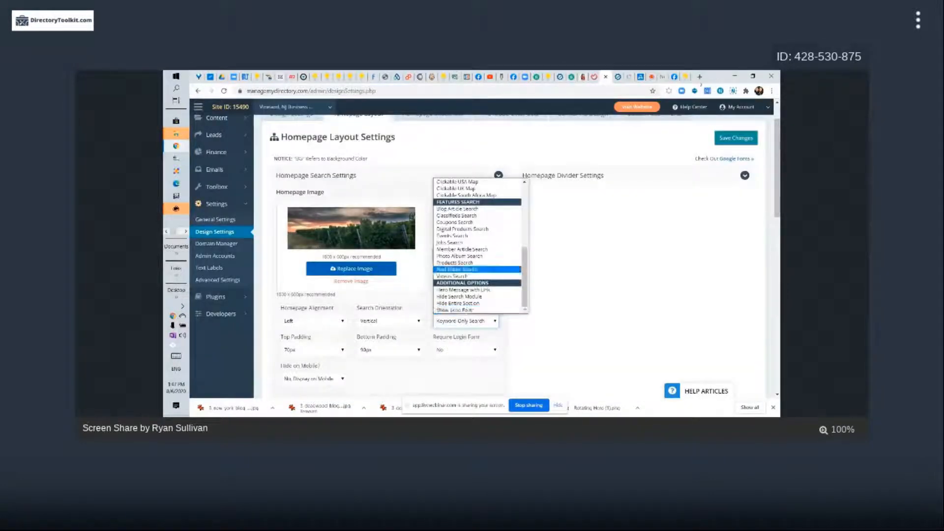
pyautogui.click(687, 77)
pyautogui.click(687, 77)
pyautogui.moveTo(326, 111)
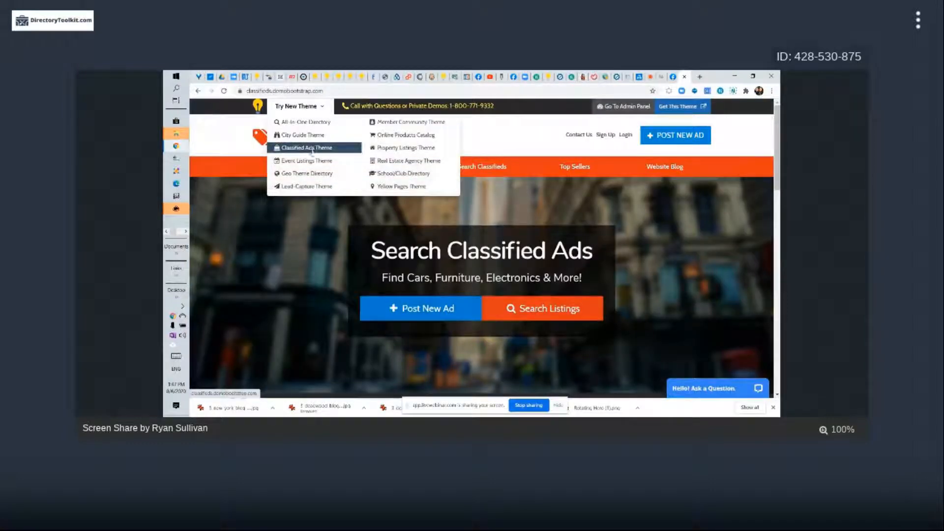
pyautogui.click(309, 190)
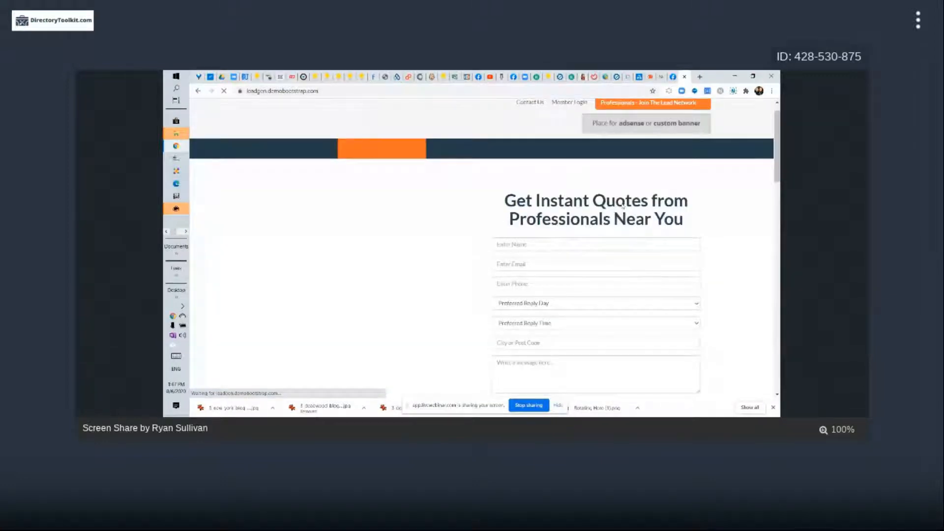
# Examine the Lead-Gen demo homepage, from the instant quotes form over the hero image to the service categories below it.
pyautogui.scroll(-2, 517, 229)
pyautogui.scroll(2, 517, 228)
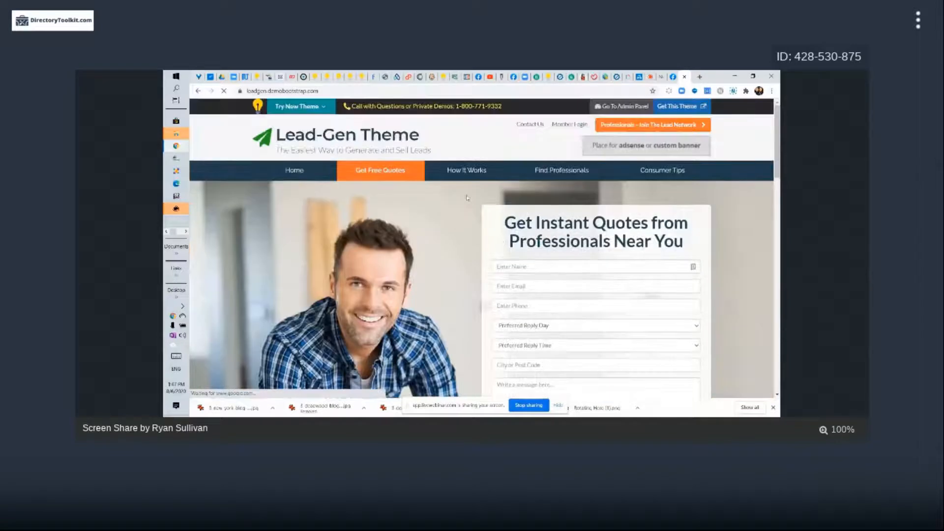
pyautogui.scroll(-1, 656, 218)
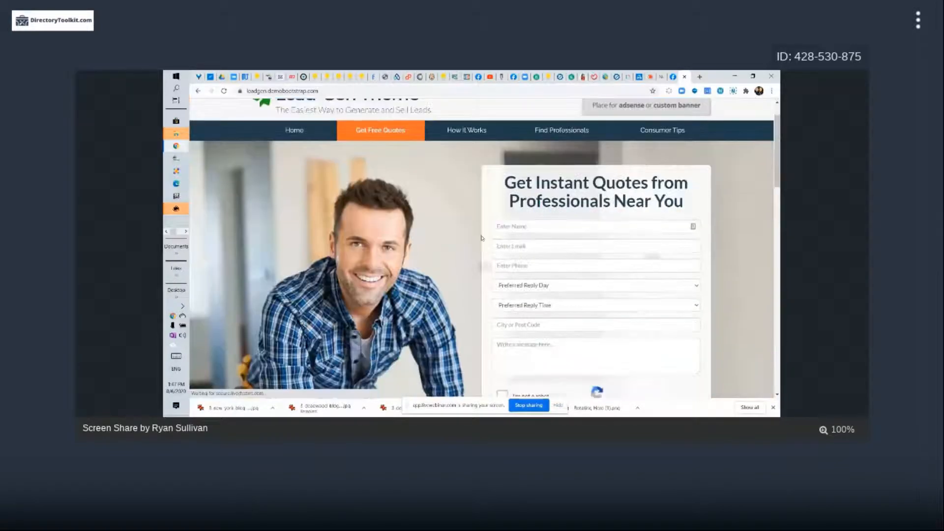
pyautogui.scroll(-1, 520, 227)
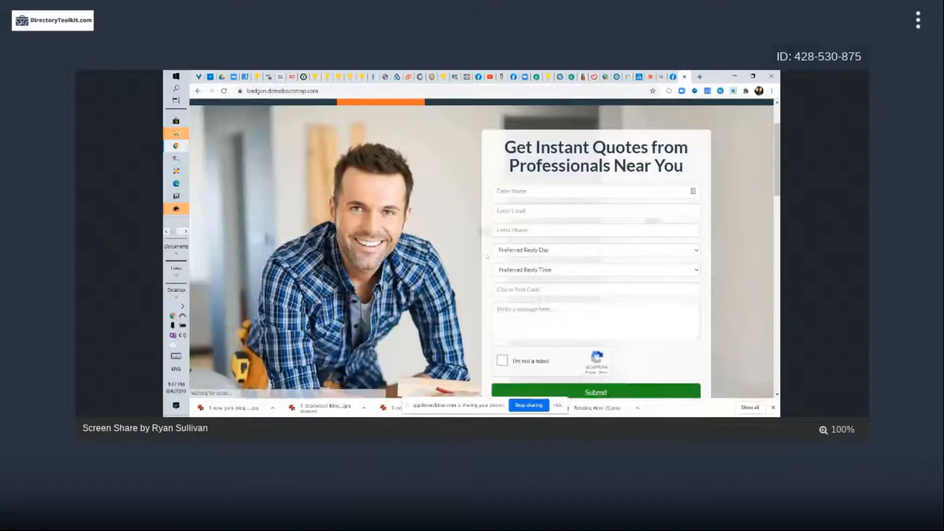
pyautogui.scroll(-1, 468, 268)
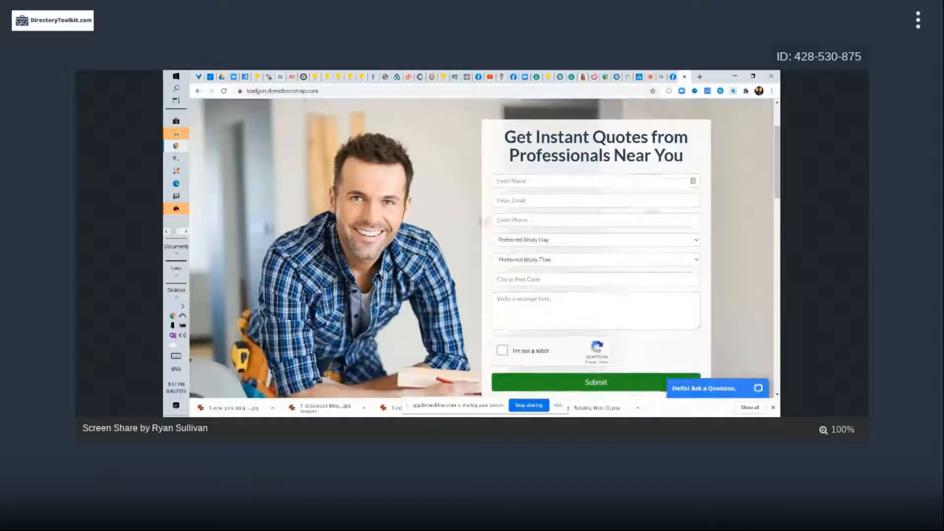
pyautogui.scroll(2, 510, 219)
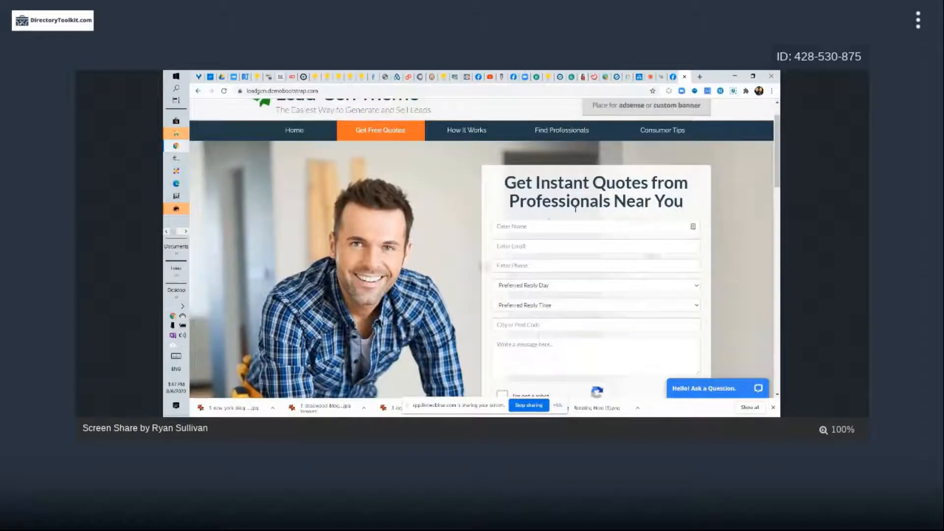
pyautogui.scroll(-3, 532, 229)
pyautogui.scroll(2, 531, 224)
pyautogui.scroll(2, 531, 224)
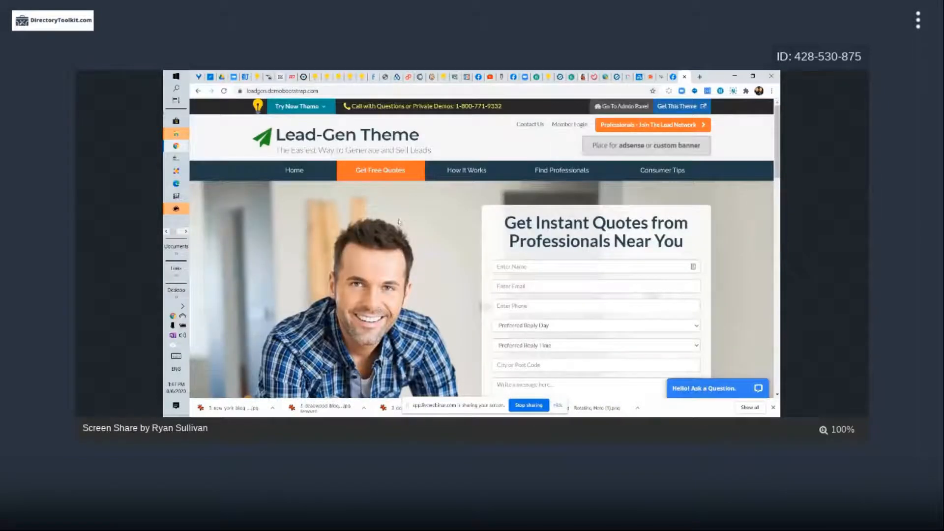
pyautogui.scroll(-3, 418, 207)
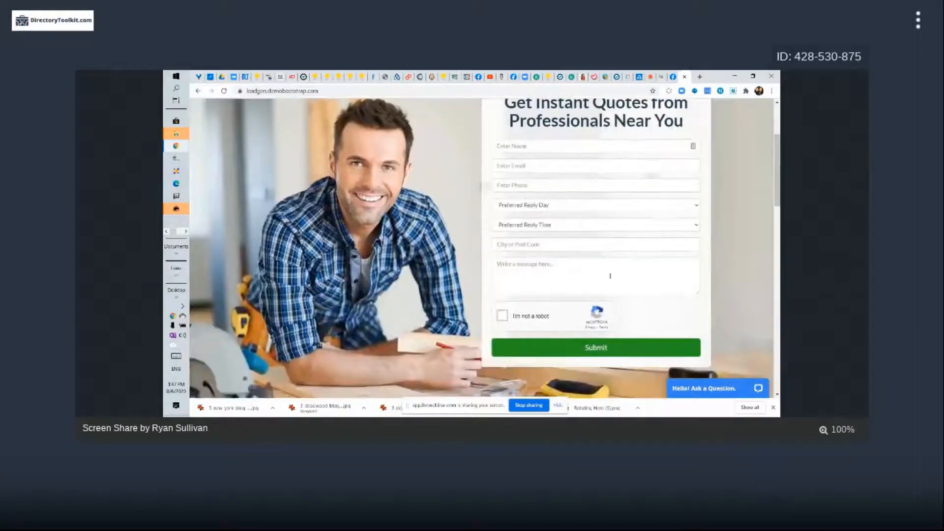
pyautogui.scroll(-3, 381, 295)
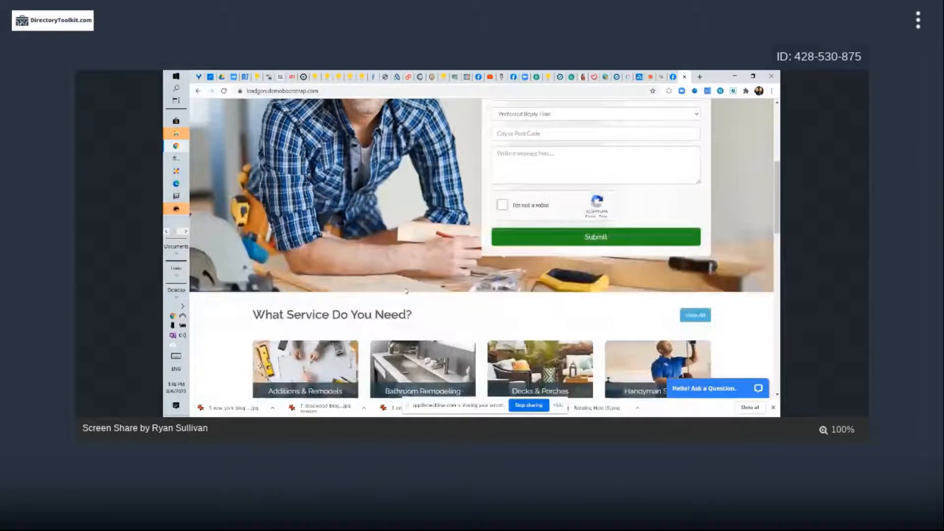
pyautogui.scroll(3, 406, 291)
# Return to the homepage layout settings, choose Keyword Only Search as the Search Type and save the changes.
pyautogui.click(606, 77)
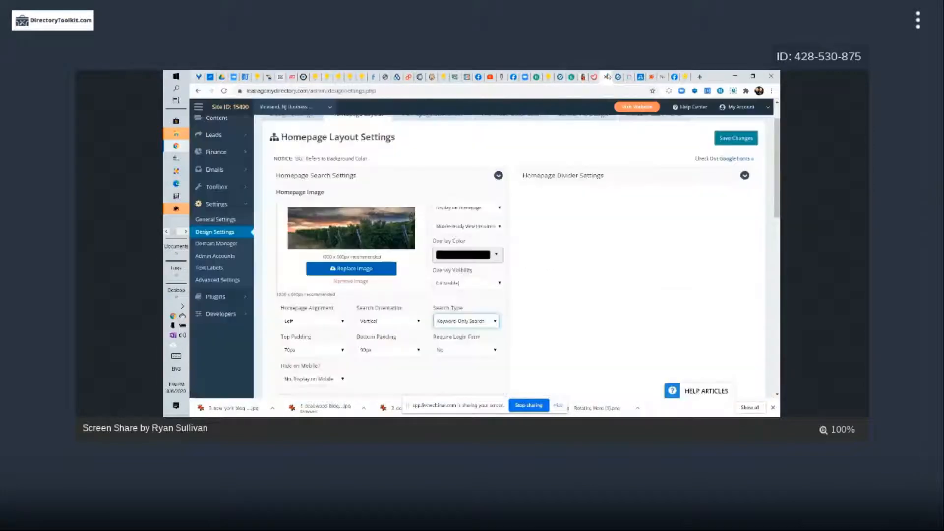
pyautogui.click(465, 321)
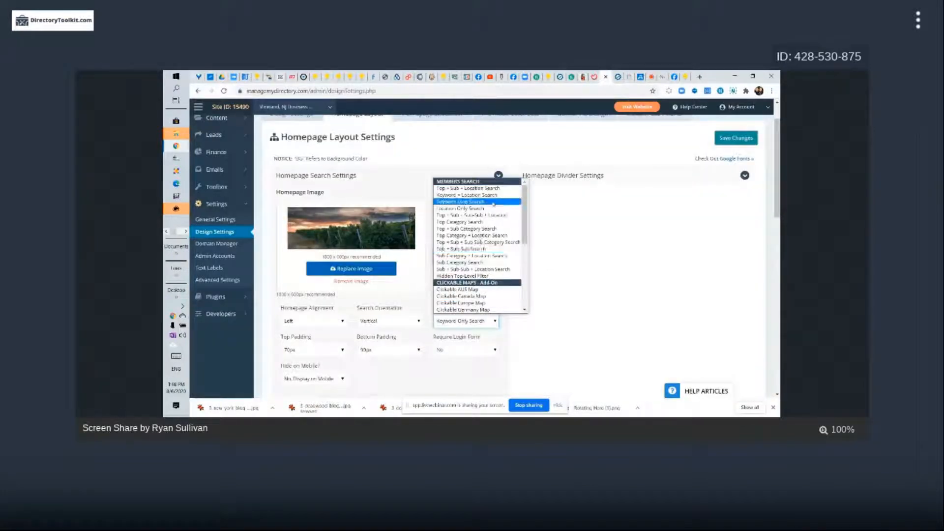
pyautogui.click(460, 201)
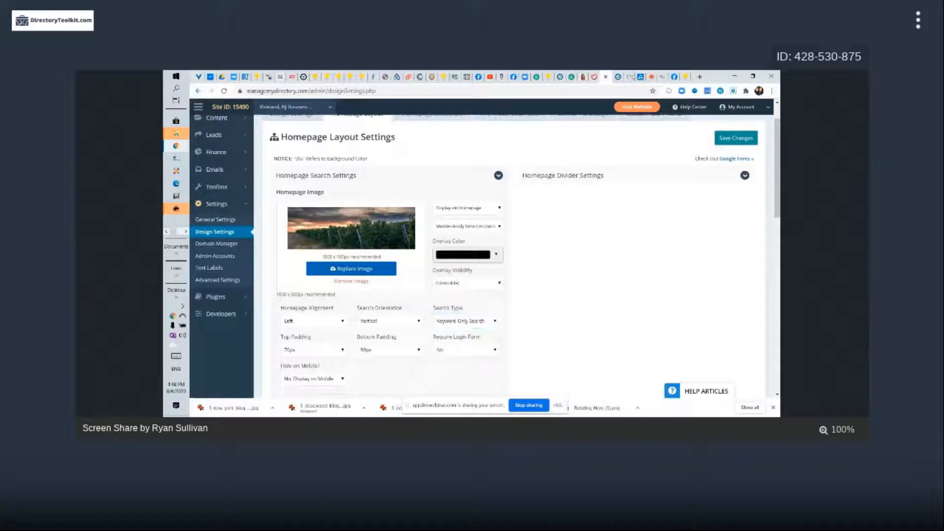
pyautogui.click(736, 138)
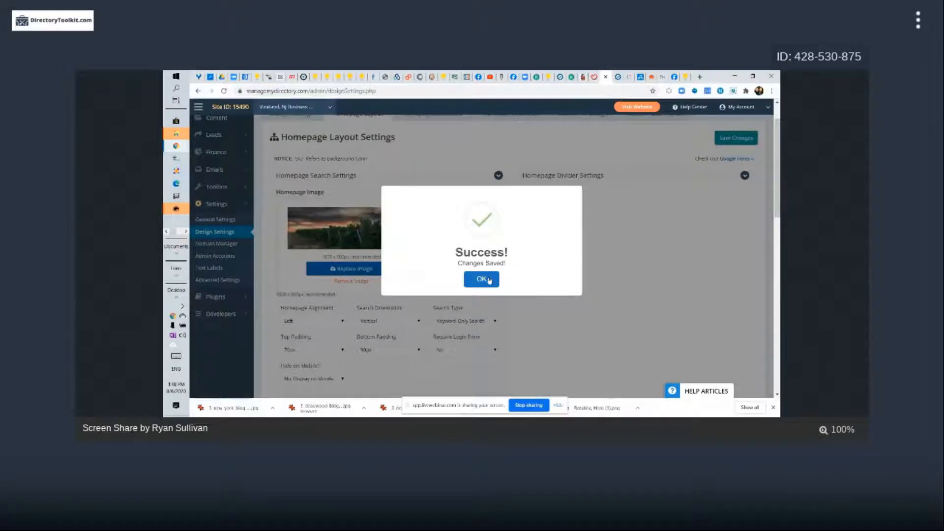
pyautogui.click(489, 279)
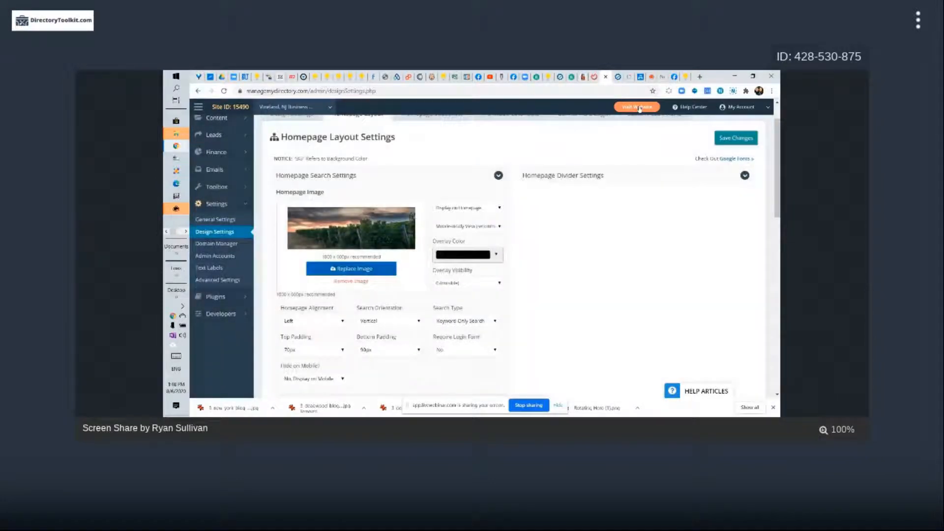
# Open the live directory website to inspect its homepage search module, and look again at the Lead-Gen demo's quote form.
pyautogui.click(638, 107)
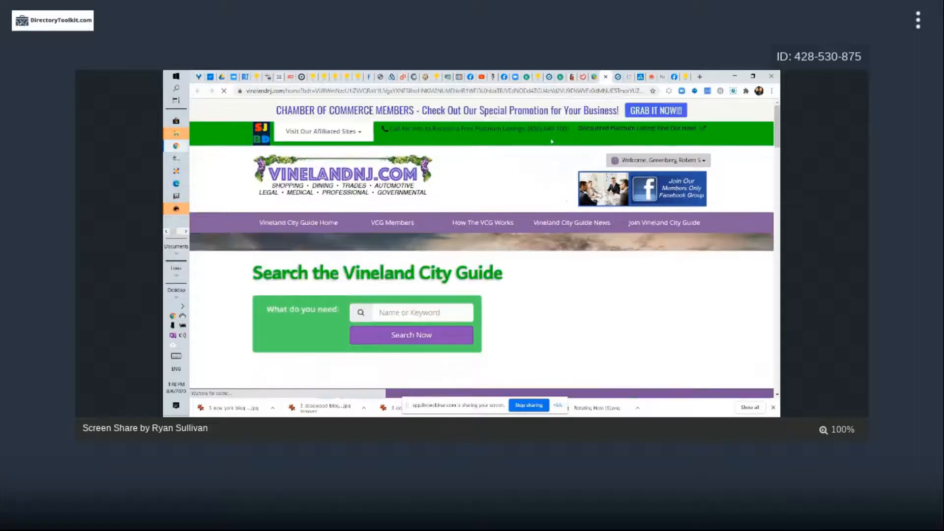
pyautogui.scroll(-2, 551, 141)
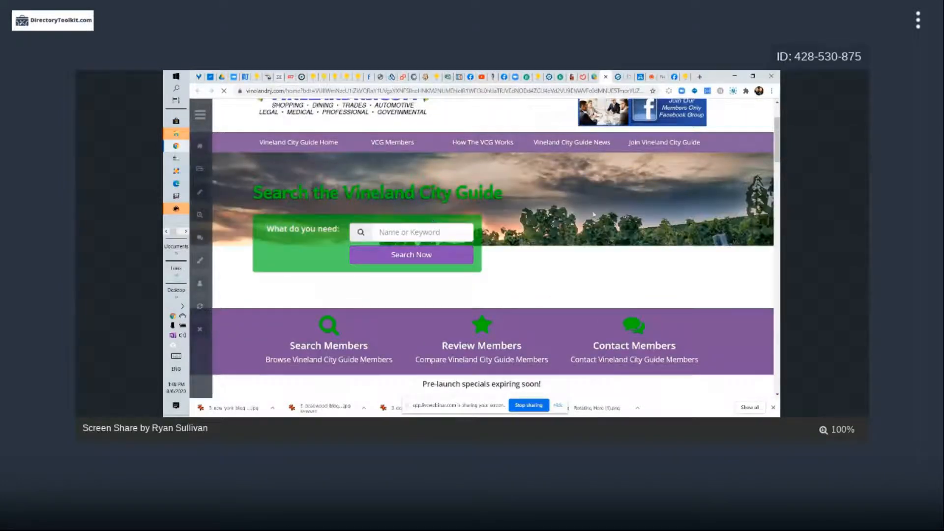
pyautogui.scroll(1, 594, 215)
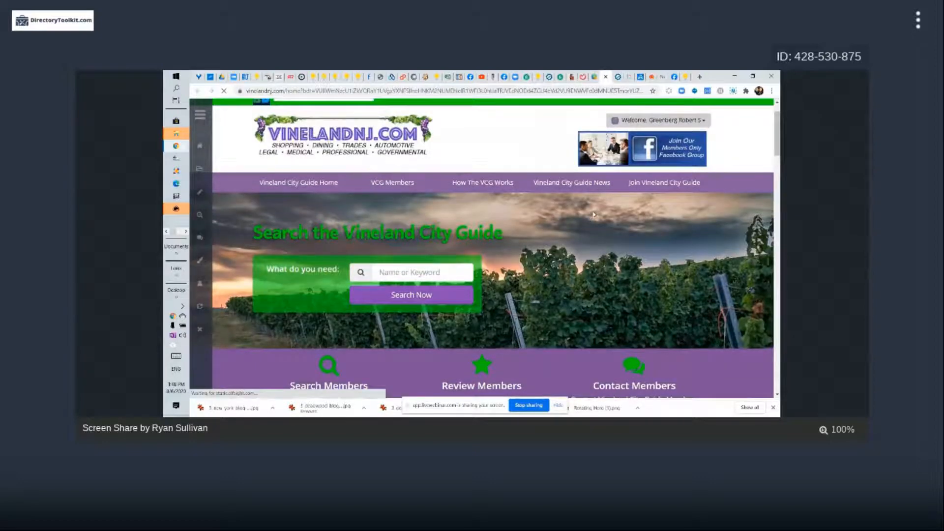
pyautogui.scroll(-1, 594, 215)
pyautogui.click(672, 77)
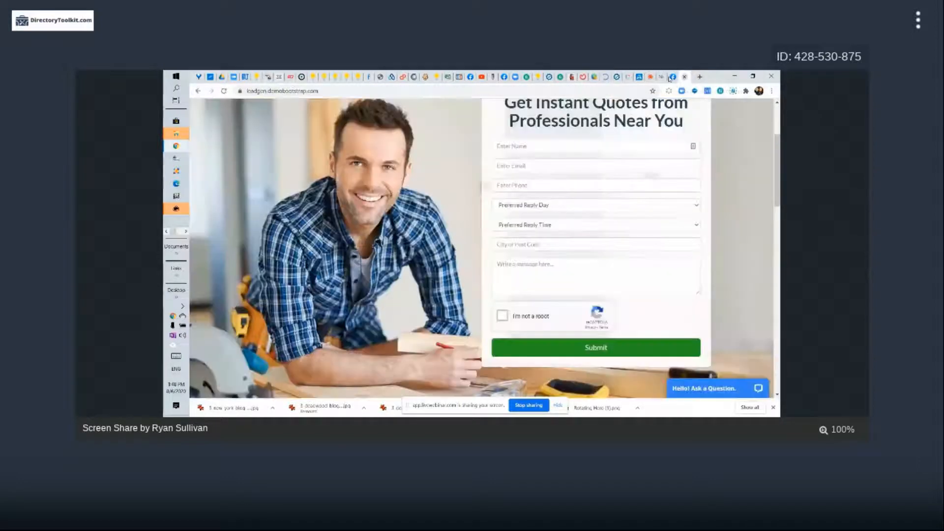
pyautogui.scroll(1, 662, 178)
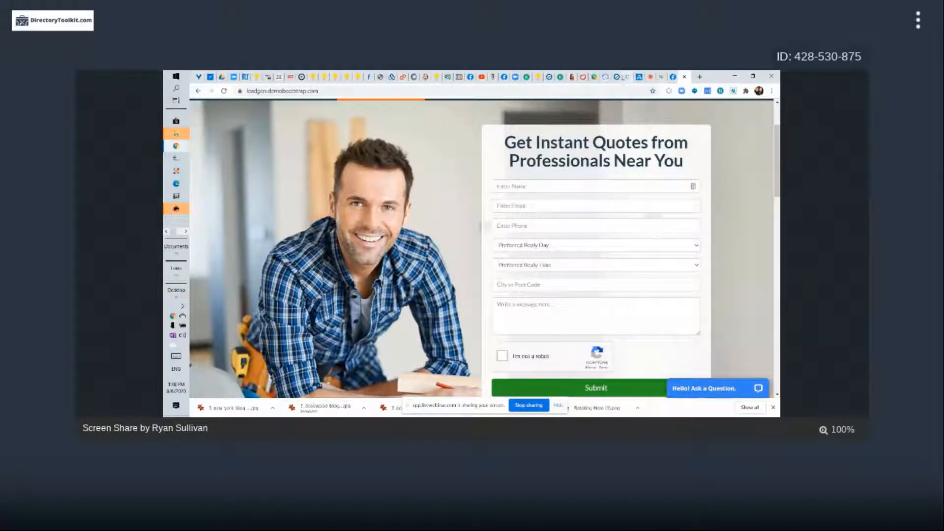
# Set the Homepage Alignment to Center in the homepage search settings and save the changes.
pyautogui.click(592, 77)
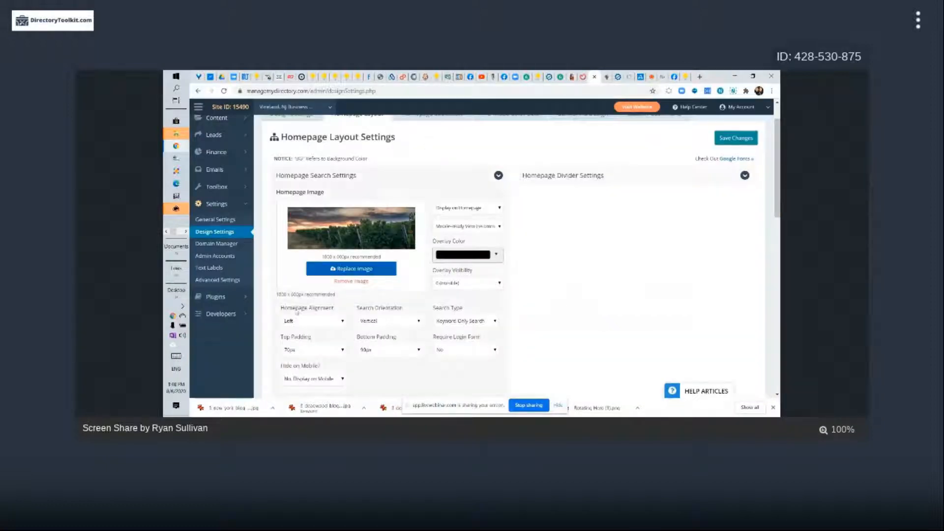
pyautogui.scroll(-2, 296, 312)
pyautogui.click(310, 281)
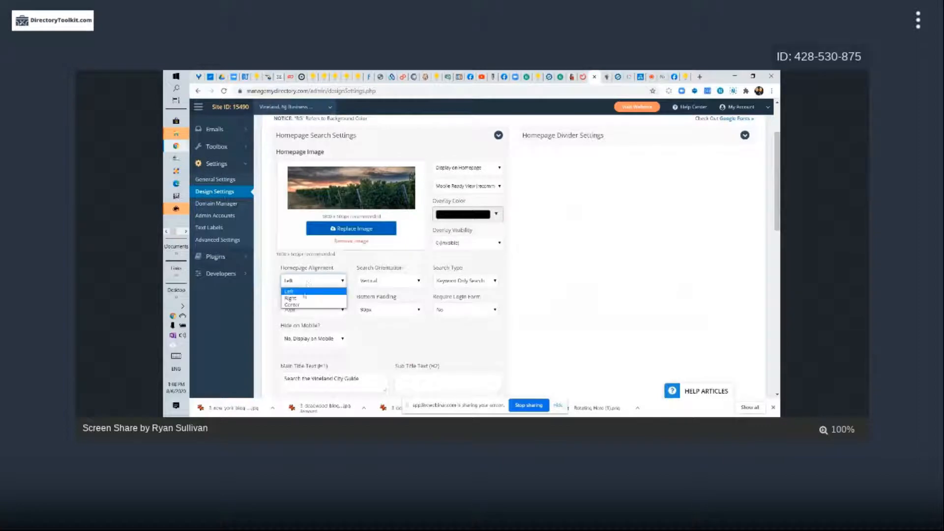
pyautogui.click(295, 304)
pyautogui.scroll(4, 597, 244)
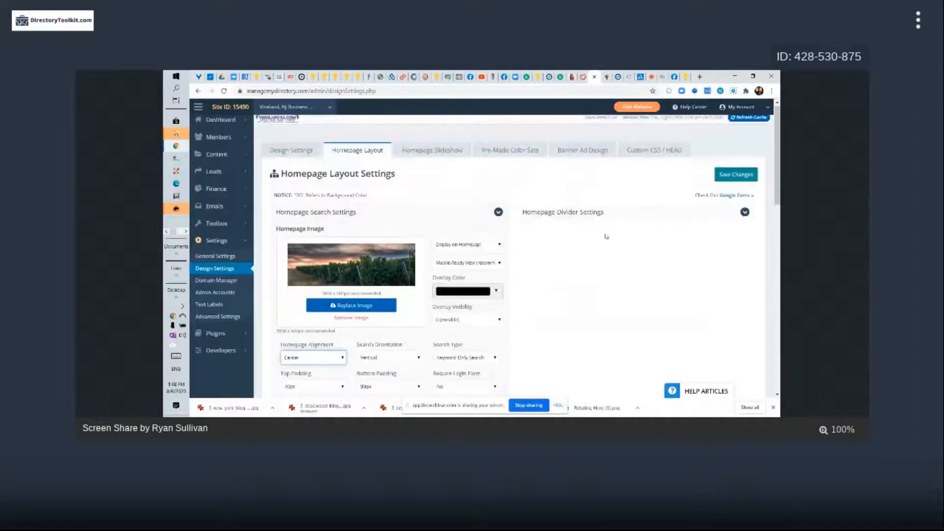
pyautogui.click(752, 177)
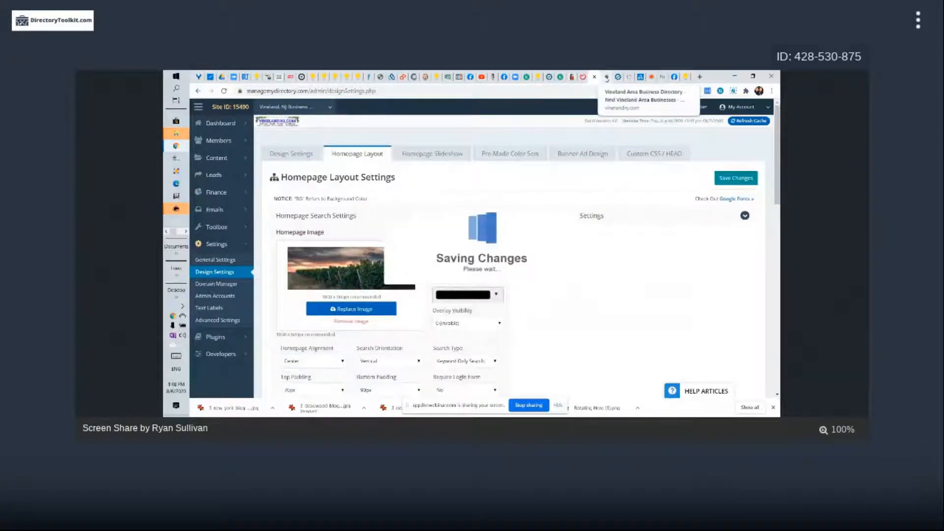
# Reload the live directory homepage and compare its search module's alignment with the homepage layout settings.
pyautogui.click(607, 78)
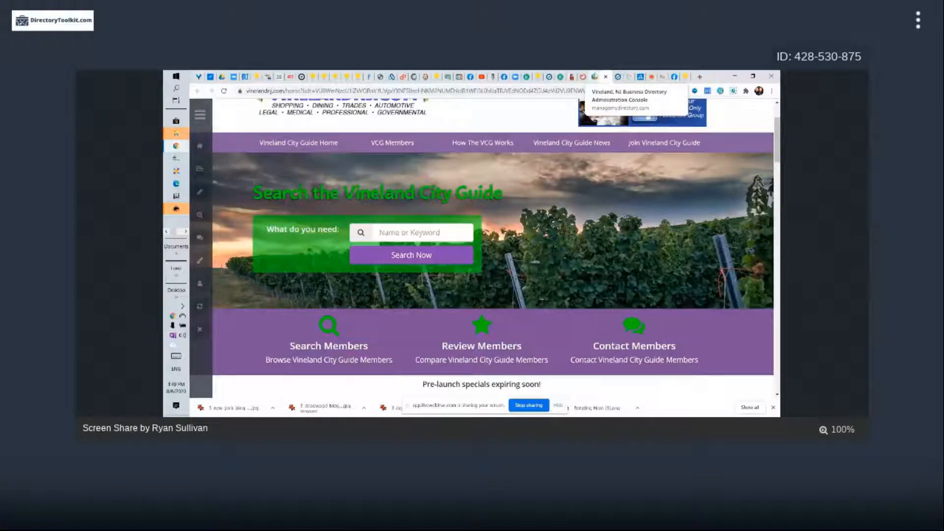
pyautogui.click(595, 77)
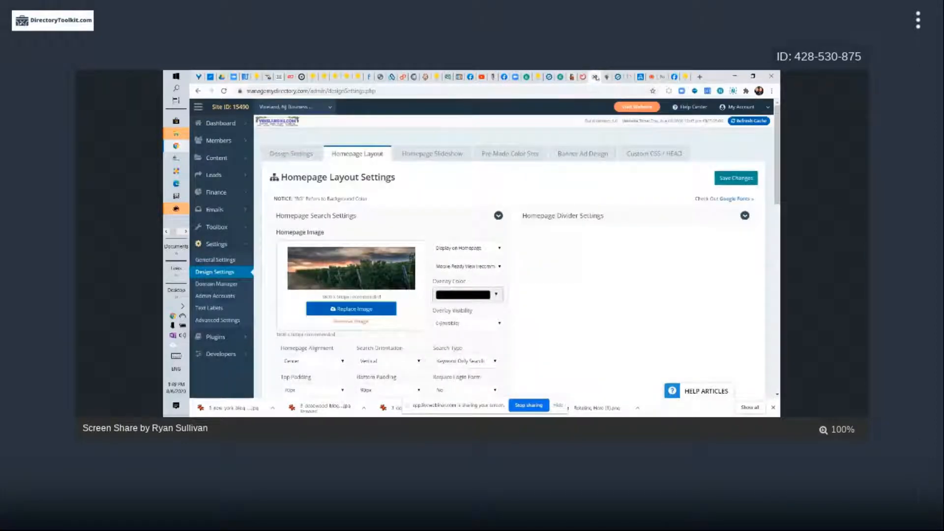
pyautogui.click(596, 77)
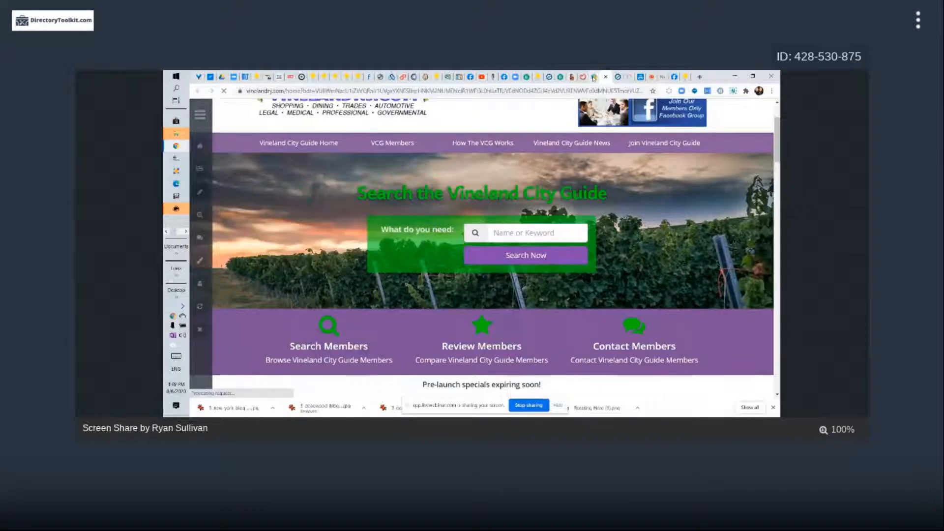
pyautogui.click(583, 77)
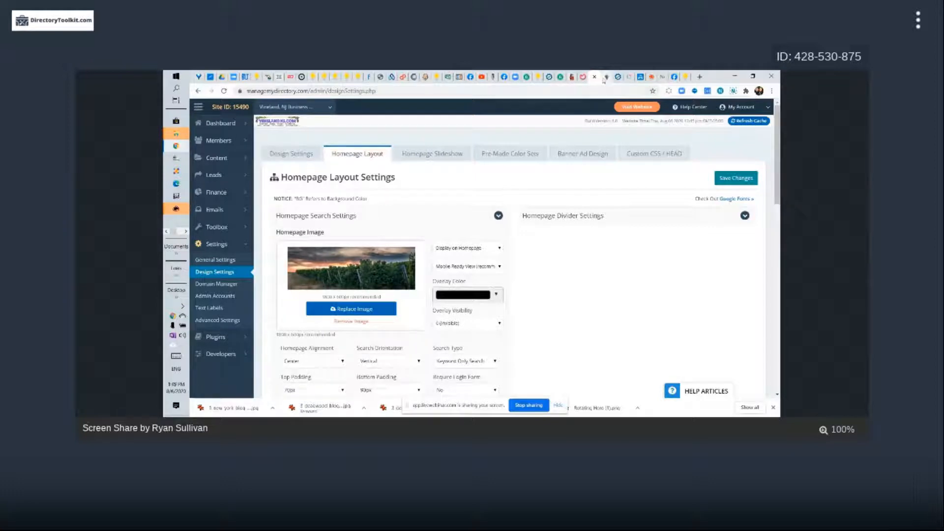
pyautogui.click(604, 80)
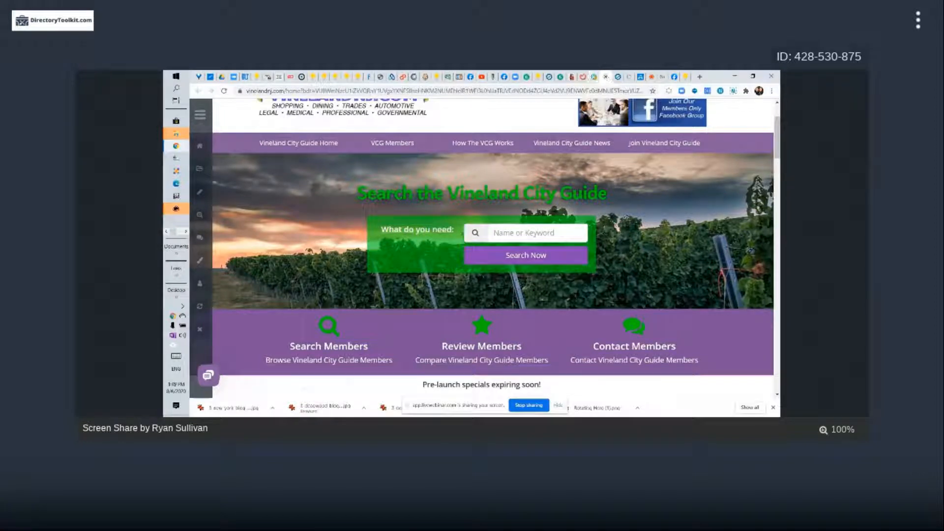
# Set the Search Orientation to Horizontal in the homepage search settings and save the changes.
pyautogui.click(595, 77)
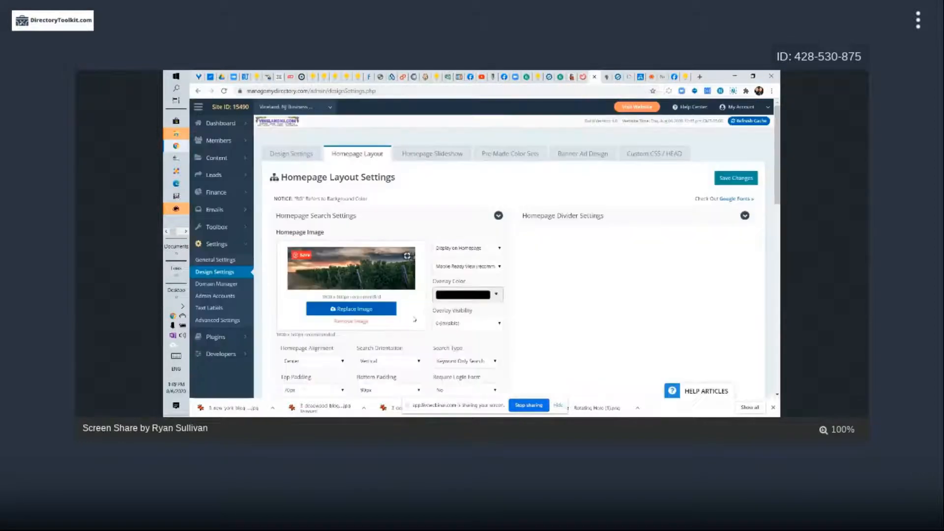
pyautogui.scroll(-2, 415, 320)
pyautogui.click(389, 280)
pyautogui.click(378, 298)
pyautogui.scroll(1, 688, 164)
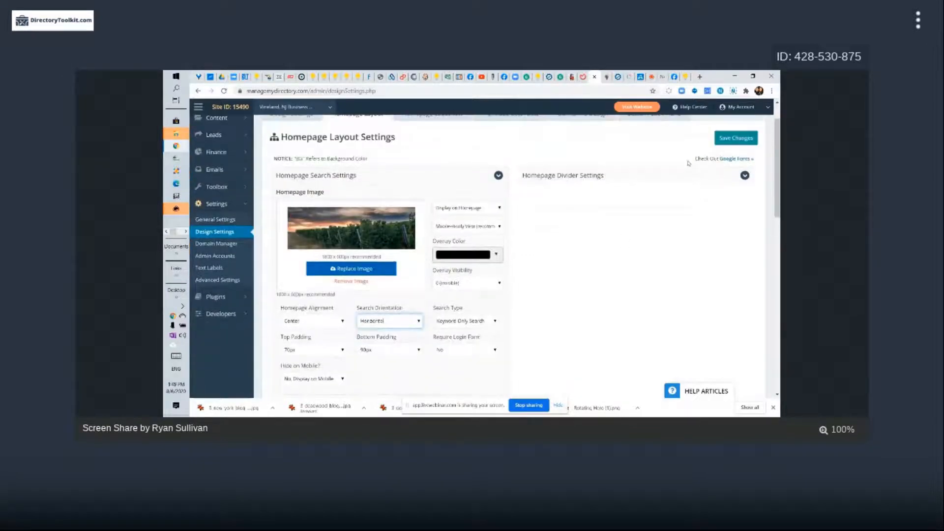
pyautogui.click(731, 142)
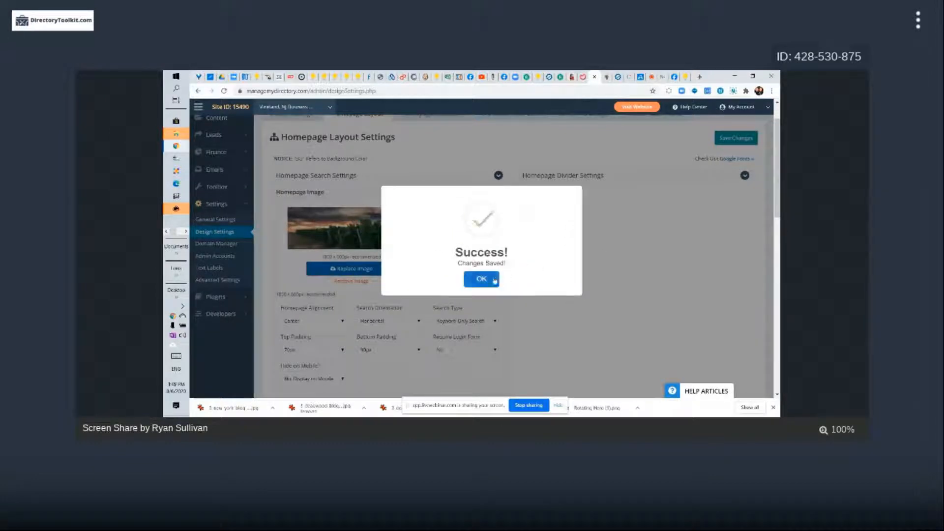
pyautogui.click(495, 281)
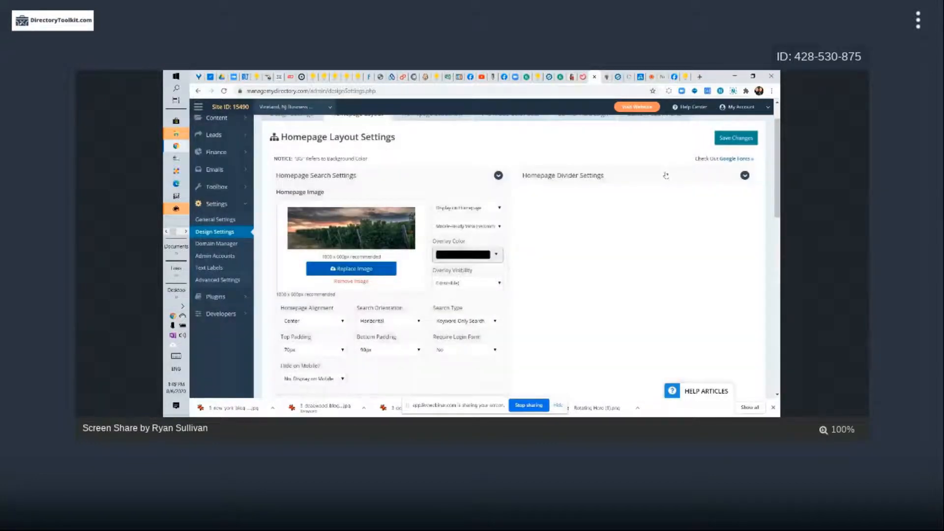
# Save the homepage layout settings again and reload the live homepage to check the search module's horizontal layout.
pyautogui.click(723, 142)
pyautogui.click(607, 77)
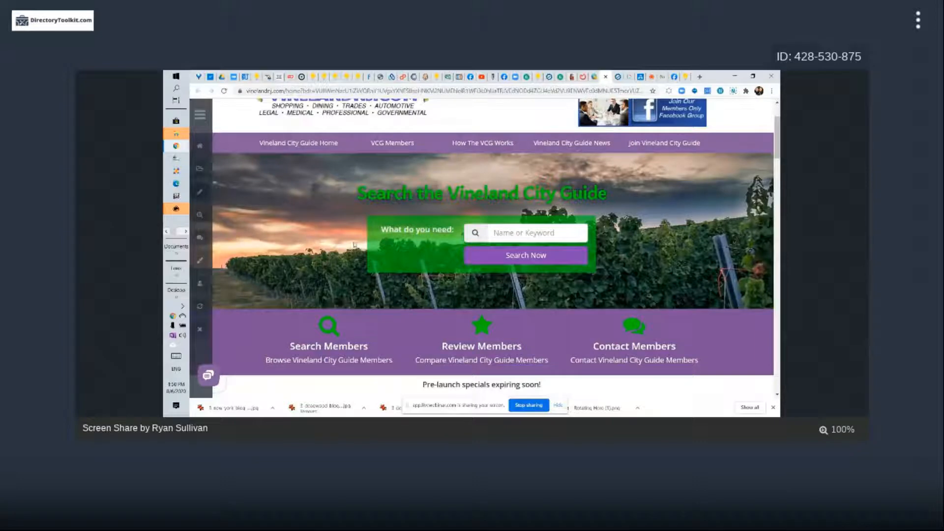
pyautogui.click(225, 92)
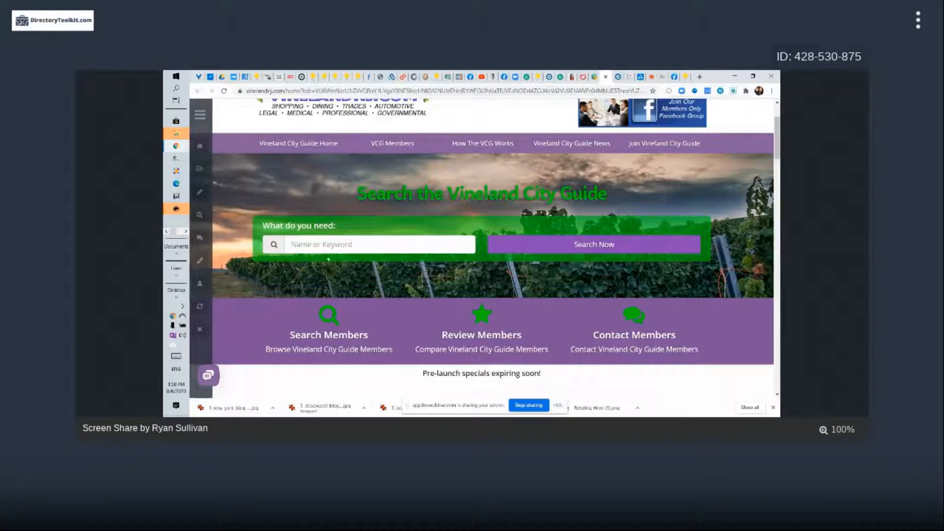
# Set the Search Orientation to Vertical in the homepage search settings and save the changes.
pyautogui.click(594, 77)
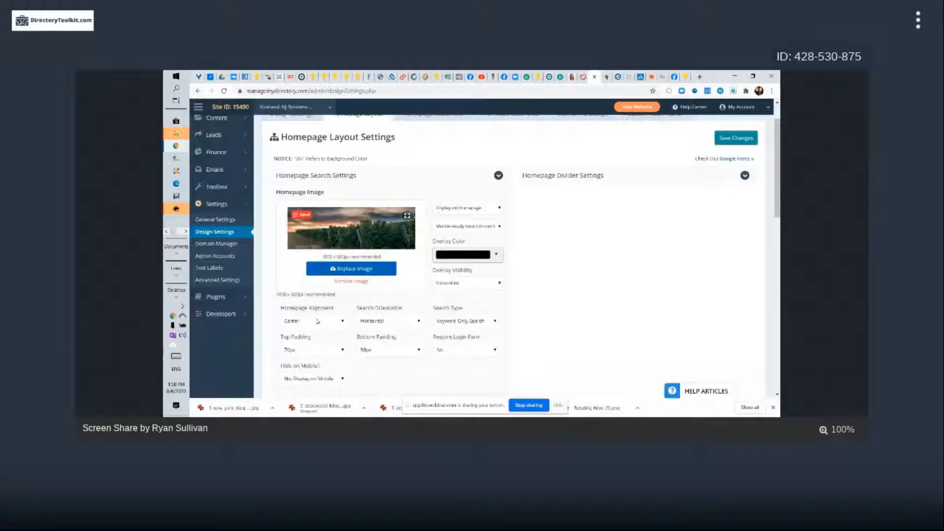
pyautogui.click(405, 325)
pyautogui.click(397, 337)
pyautogui.click(751, 137)
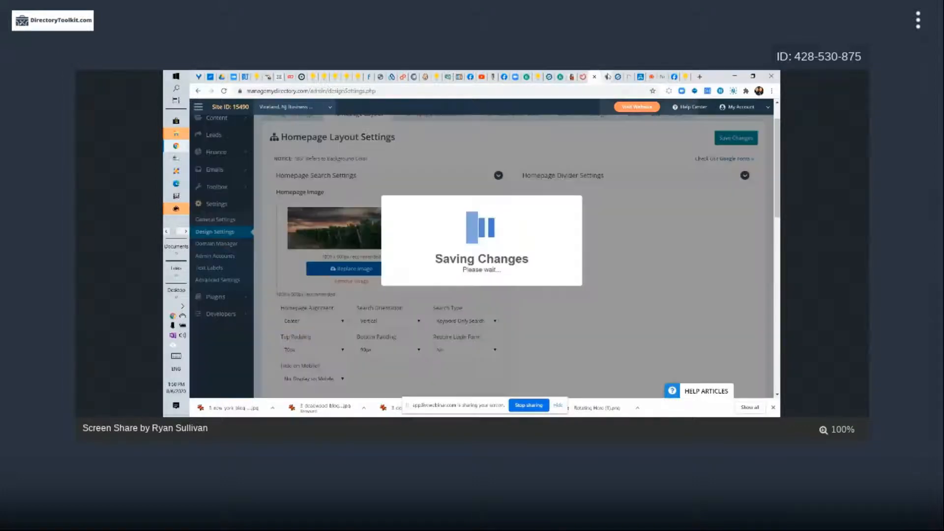
# Reload the live directory homepage to check the search module's vertical layout.
pyautogui.click(607, 77)
pyautogui.press('F5')
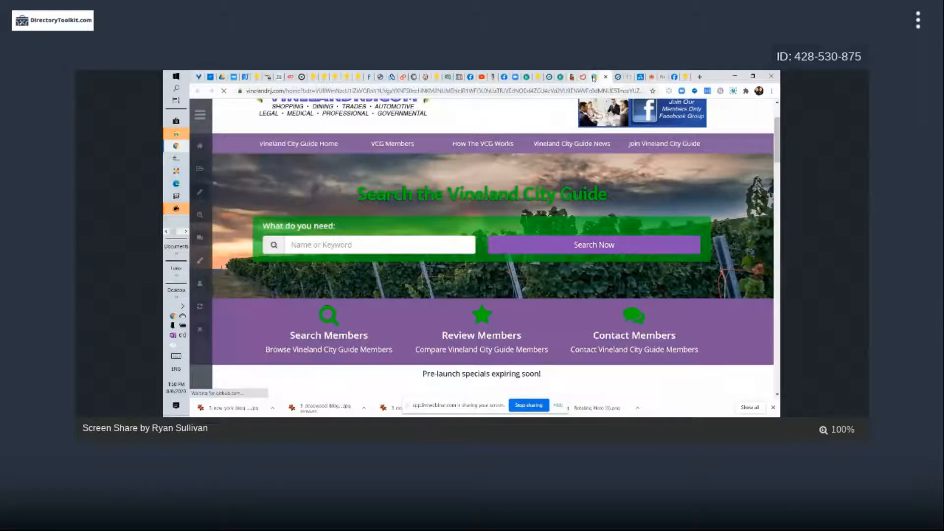
pyautogui.click(594, 79)
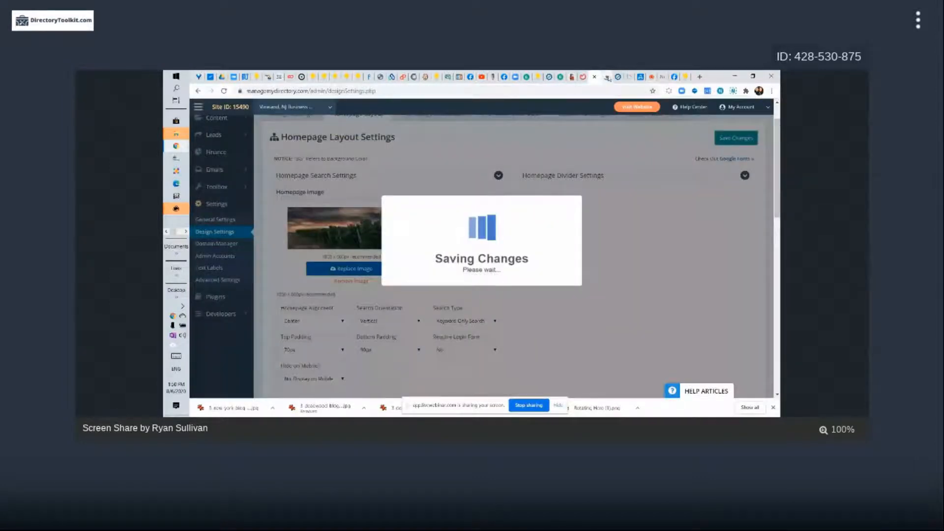
pyautogui.click(608, 78)
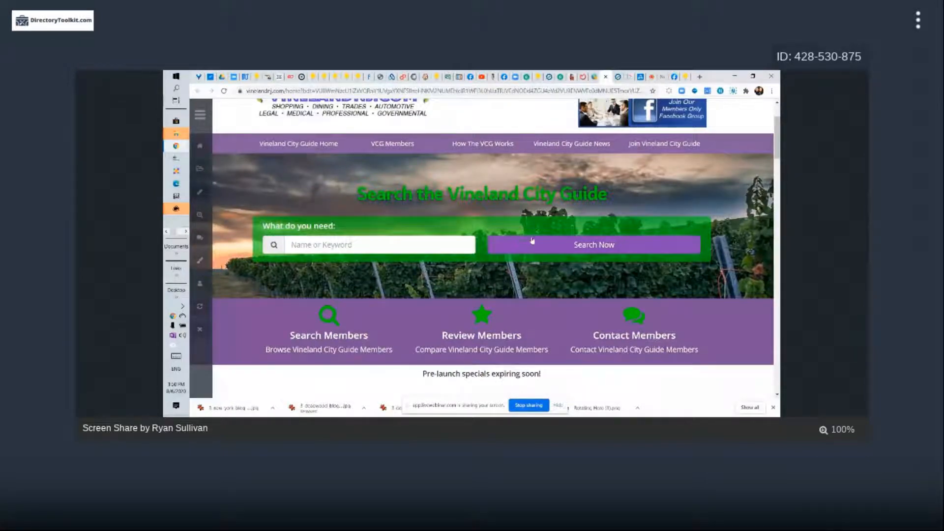
pyautogui.click(224, 91)
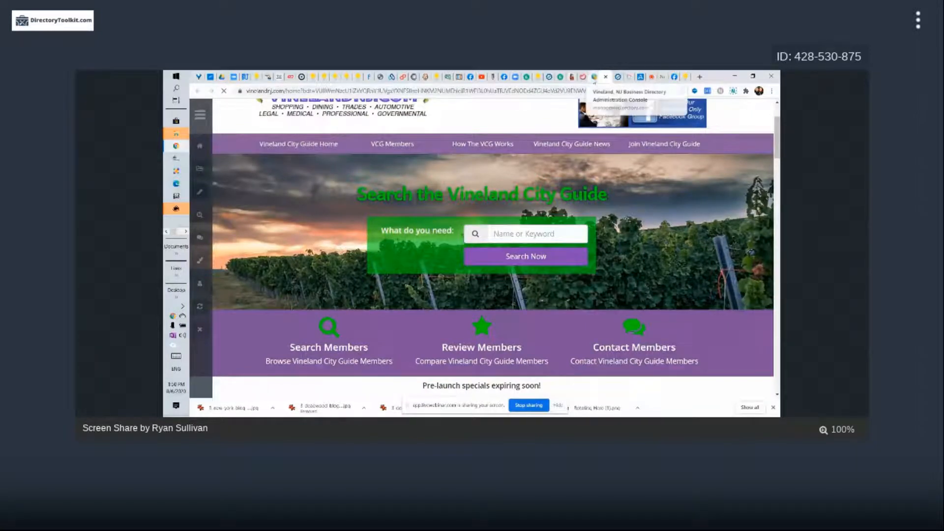
# Look through the homepage search settings for a search box width option, including the Main Title Width choices, and compare with the live homepage.
pyautogui.click(594, 79)
pyautogui.scroll(-1, 382, 317)
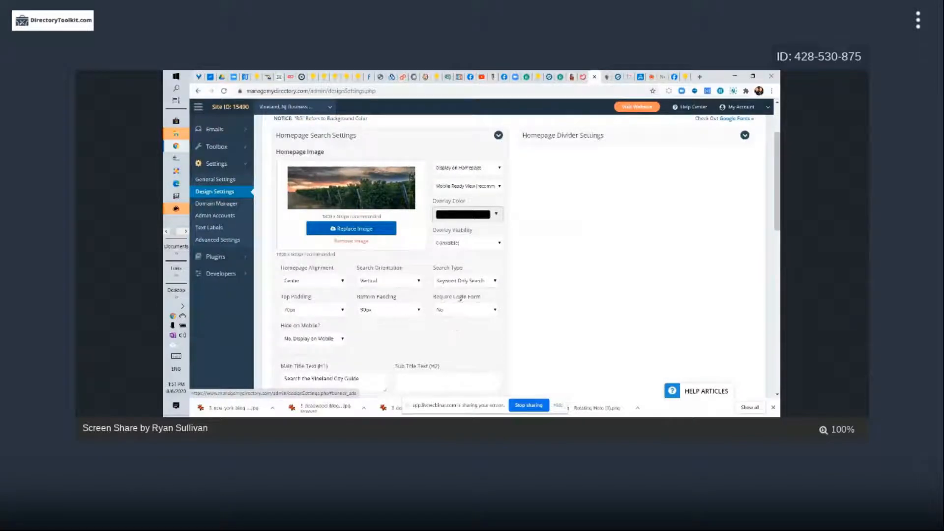
pyautogui.scroll(-2, 362, 280)
pyautogui.scroll(-3, 363, 280)
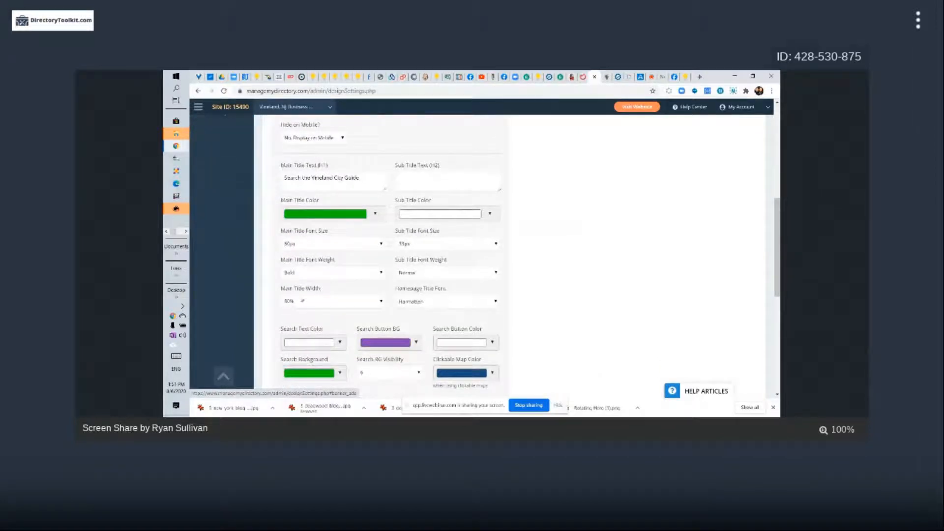
pyautogui.click(603, 78)
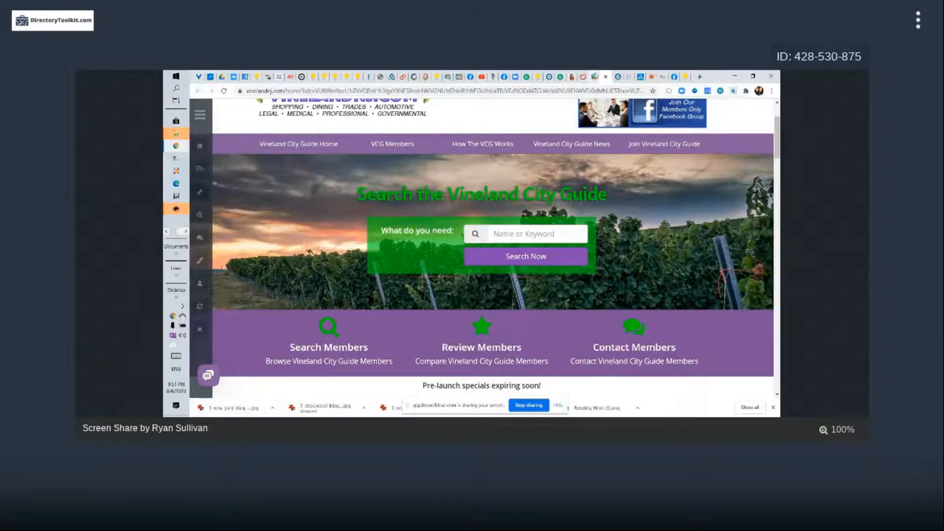
pyautogui.click(583, 76)
pyautogui.scroll(-2, 292, 266)
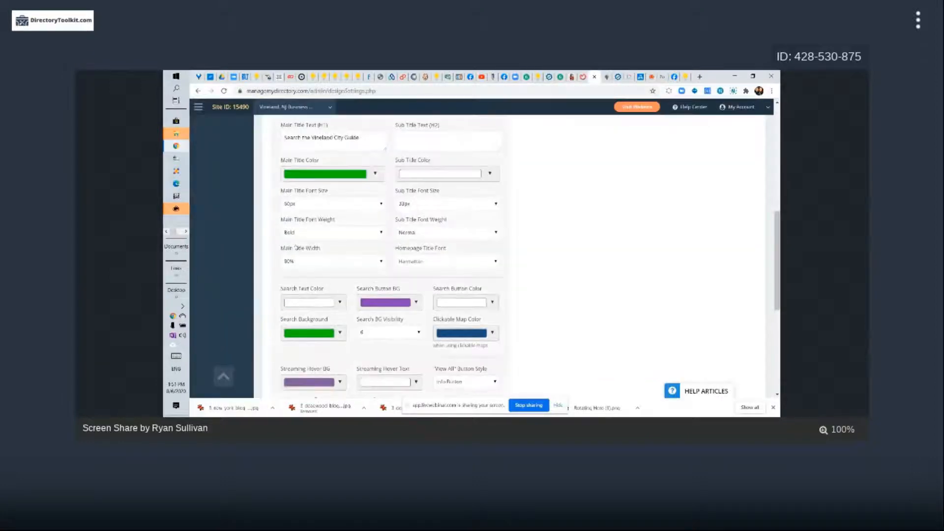
pyautogui.click(296, 262)
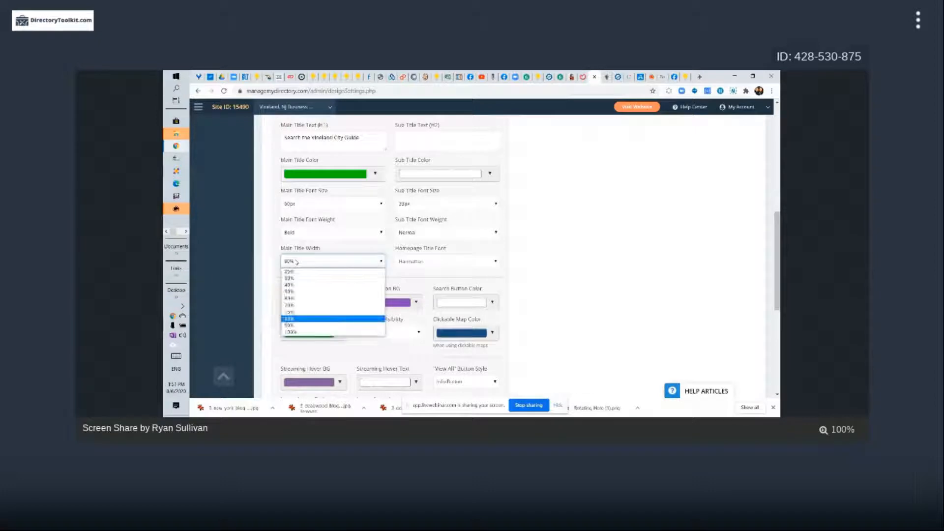
pyautogui.click(620, 291)
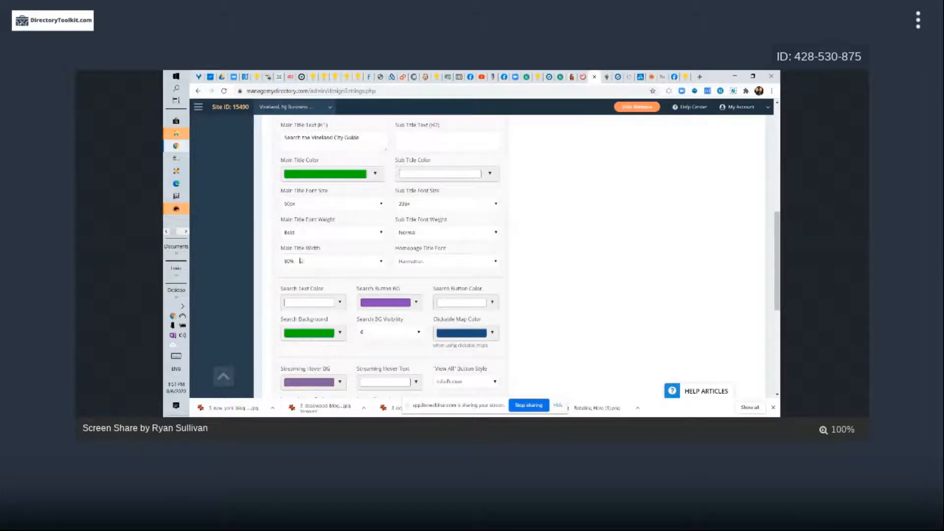
pyautogui.click(607, 79)
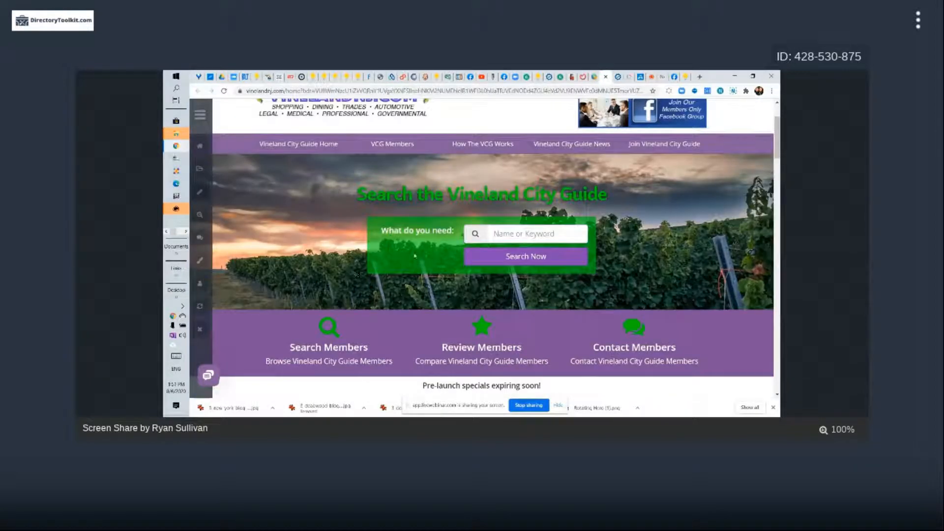
# Open the Widget Manager and search the widgets for "keyword".
pyautogui.click(595, 77)
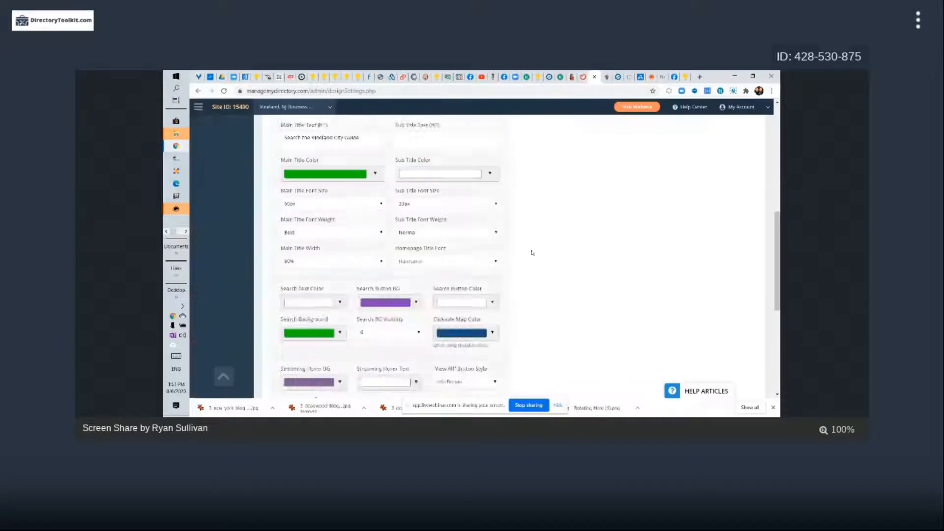
pyautogui.scroll(5, 402, 204)
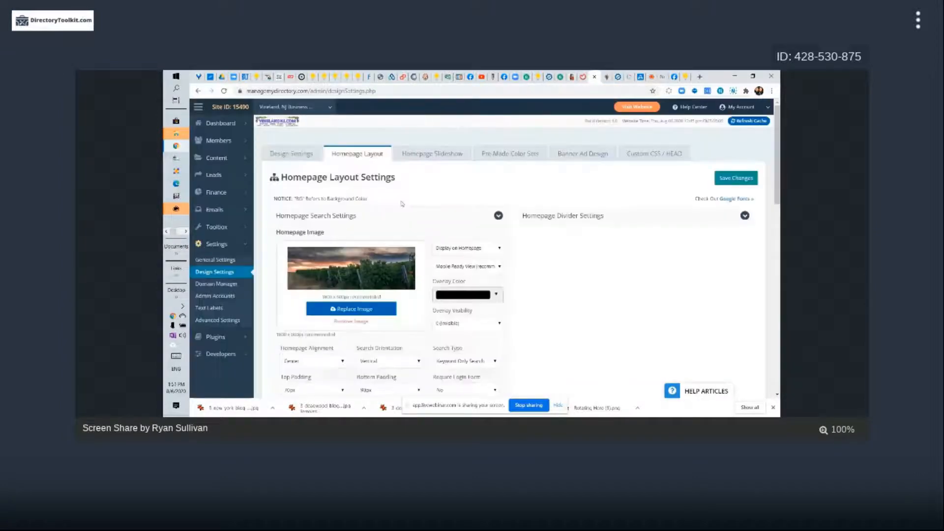
pyautogui.moveTo(210, 228)
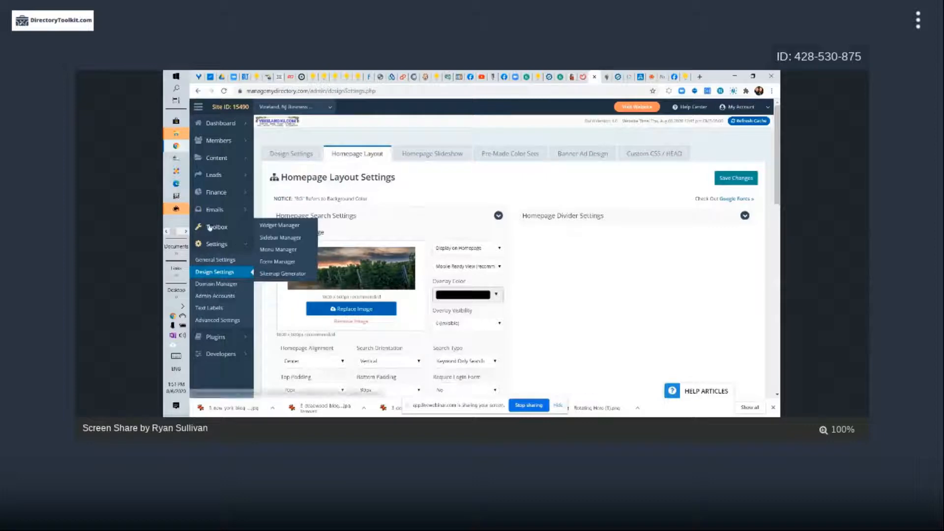
pyautogui.click(291, 226)
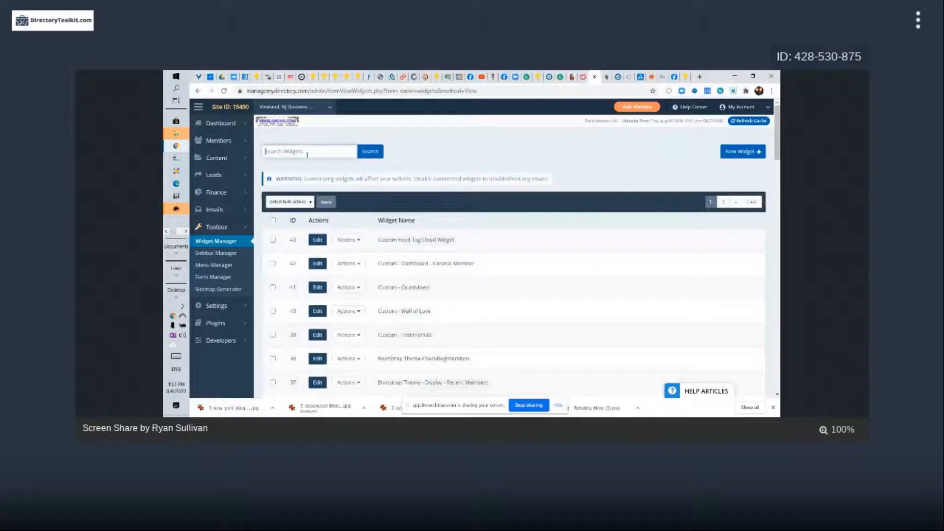
pyautogui.write('keyword')
pyautogui.press('Return')
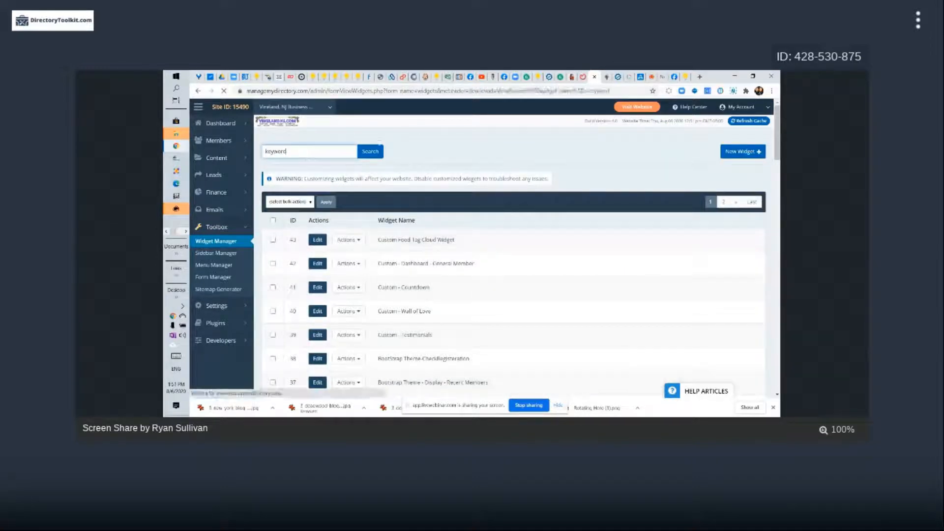
pyautogui.scroll(-3, 428, 217)
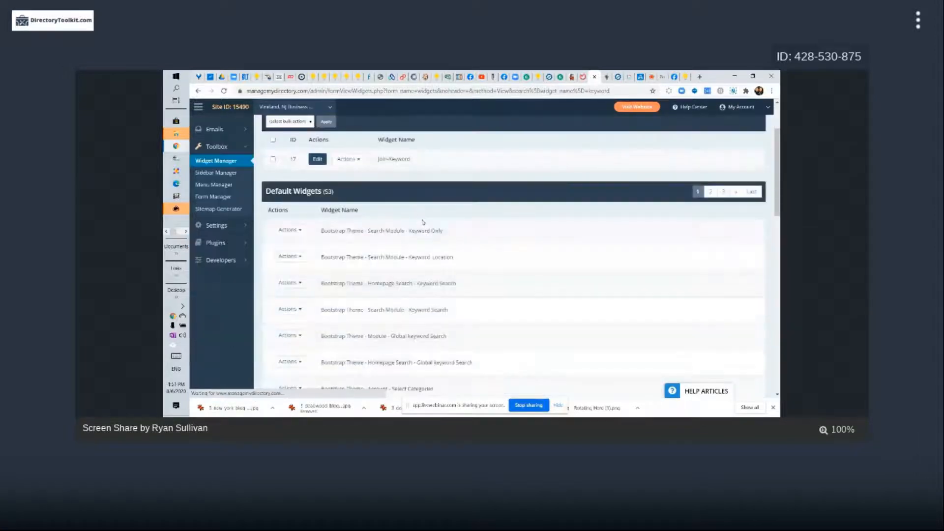
pyautogui.scroll(-2, 423, 222)
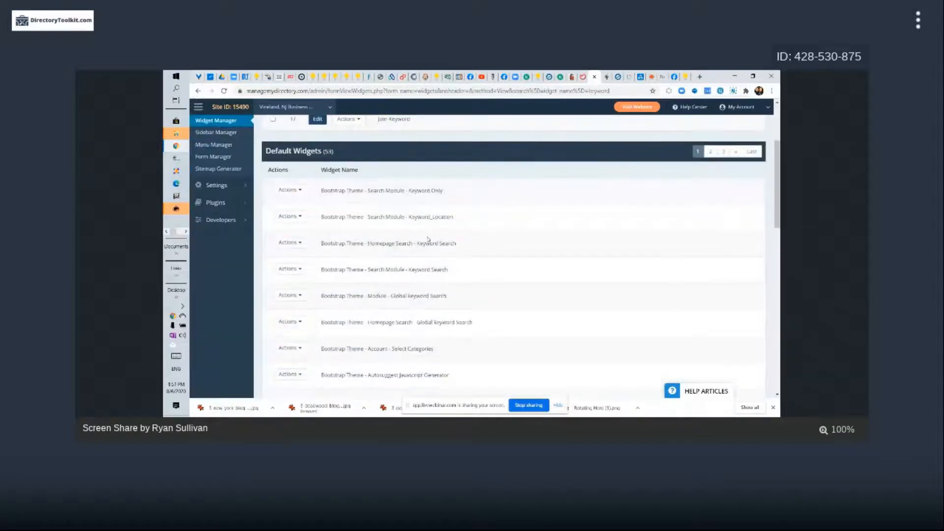
# Compare the names of the default Homepage Search and Search Module keyword widgets to find the one behind the homepage search box.
pyautogui.moveTo(370, 242); pyautogui.dragTo(441, 270)
pyautogui.click(400, 244)
pyautogui.moveTo(380, 295)
pyautogui.mouseDown()
pyautogui.moveTo(360, 295)
pyautogui.moveTo(373, 295)
pyautogui.mouseUp()
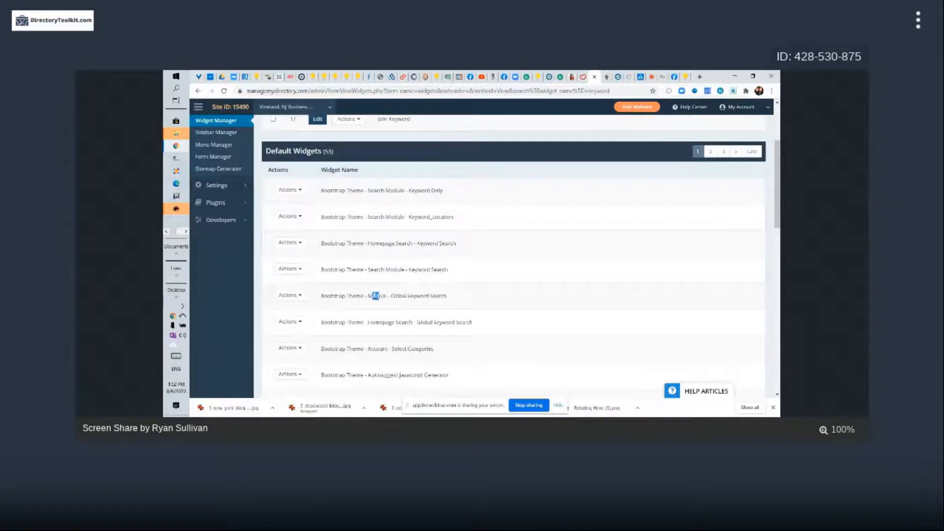
pyautogui.scroll(-2, 450, 265)
pyautogui.scroll(2, 462, 257)
pyautogui.moveTo(375, 322); pyautogui.dragTo(472, 322)
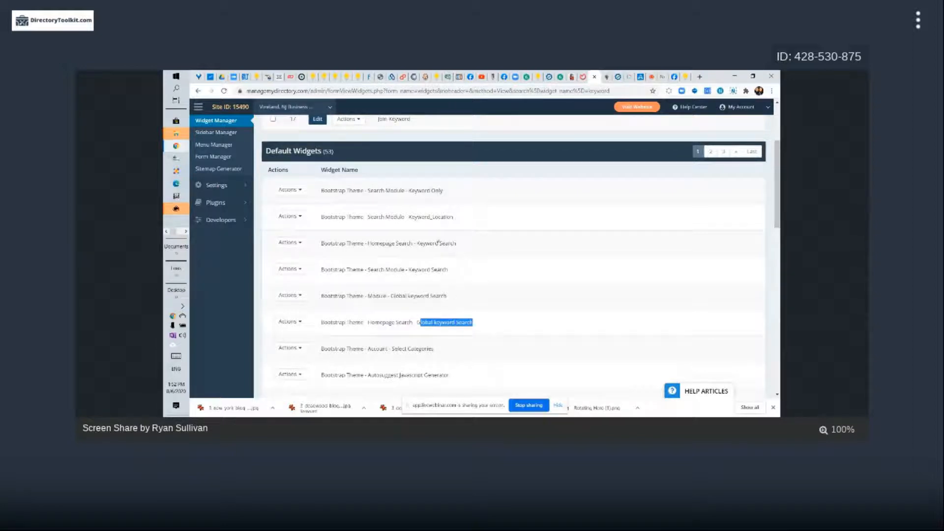
pyautogui.click(402, 279)
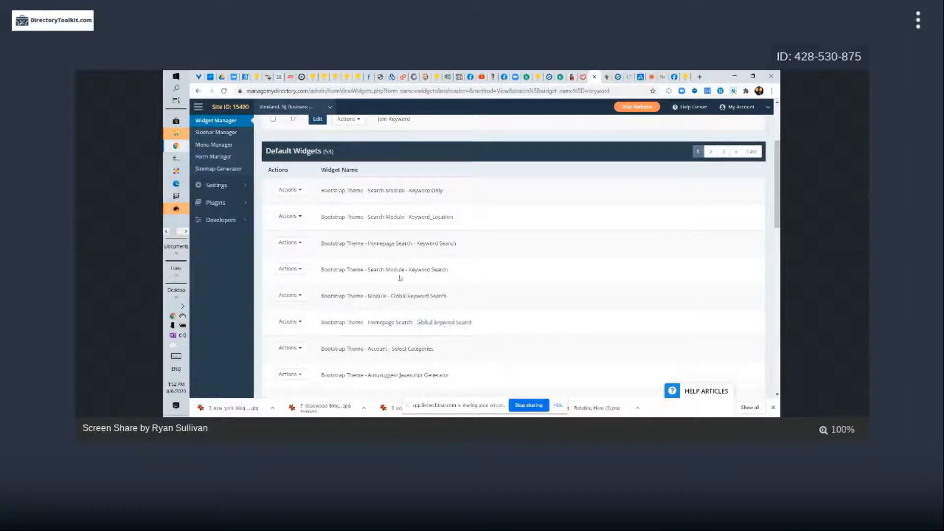
pyautogui.moveTo(420, 322); pyautogui.dragTo(448, 322)
pyautogui.click(431, 279)
# Check the available actions for the Bootstrap Theme - Search Module - Keyword Search widget, and search the Widget Manager for "keyword" again.
pyautogui.click(290, 270)
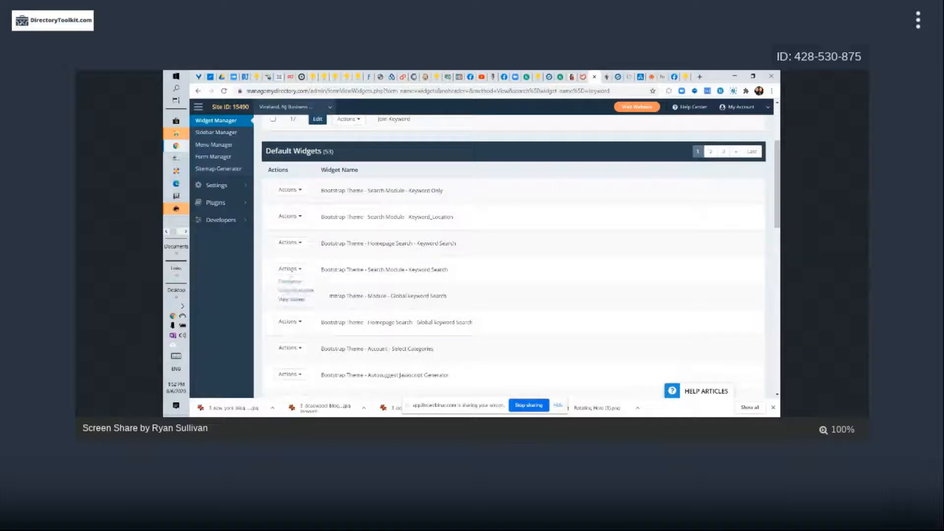
pyautogui.click(291, 286)
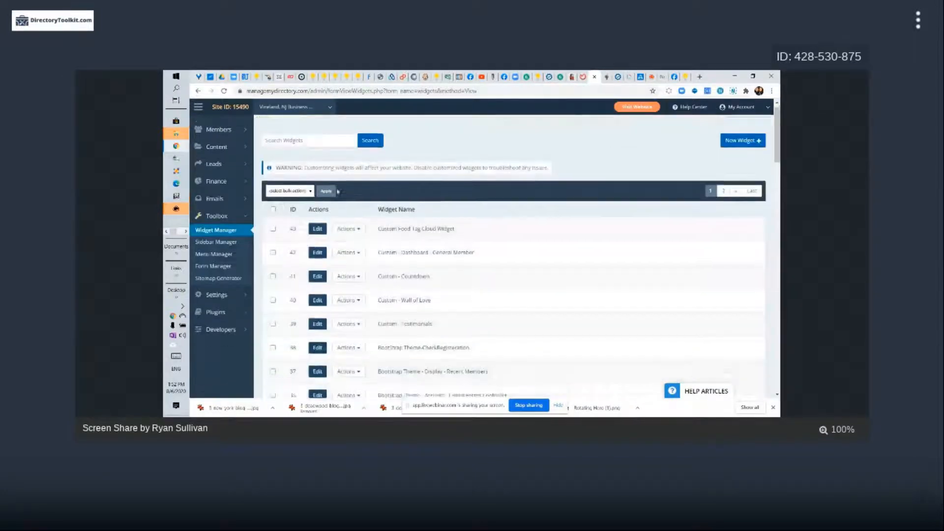
pyautogui.click(301, 152)
pyautogui.write('keyword')
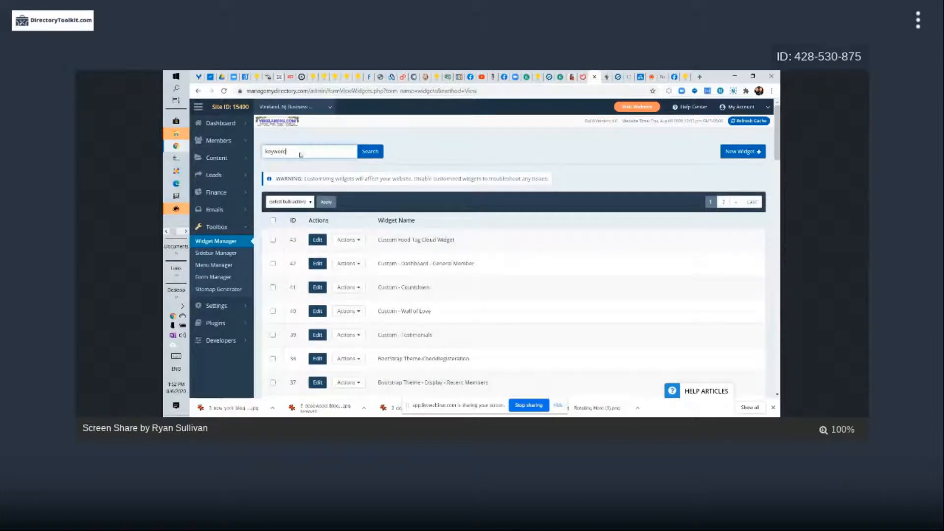
pyautogui.press('Return')
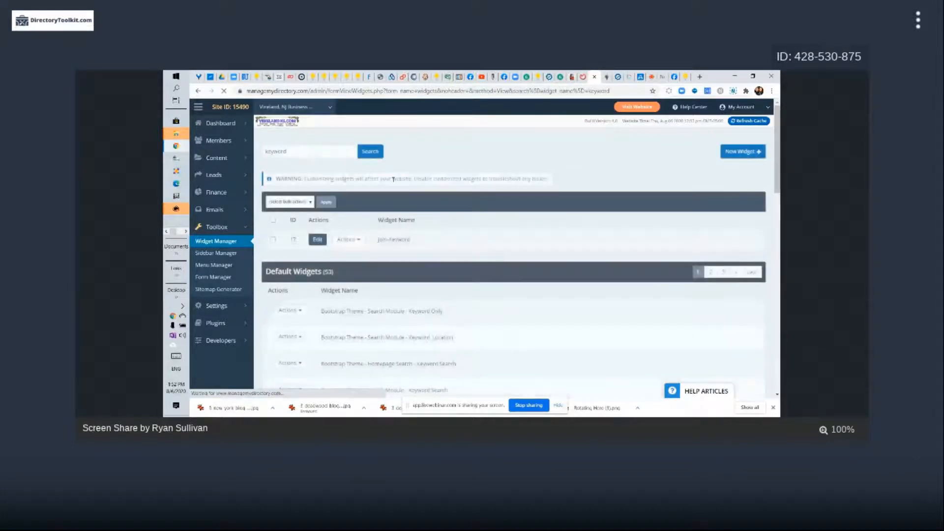
pyautogui.scroll(-1, 423, 310)
# Show the widget labels on the live directory homepage to identify the search module's widget, and turn the labels off again.
pyautogui.click(585, 78)
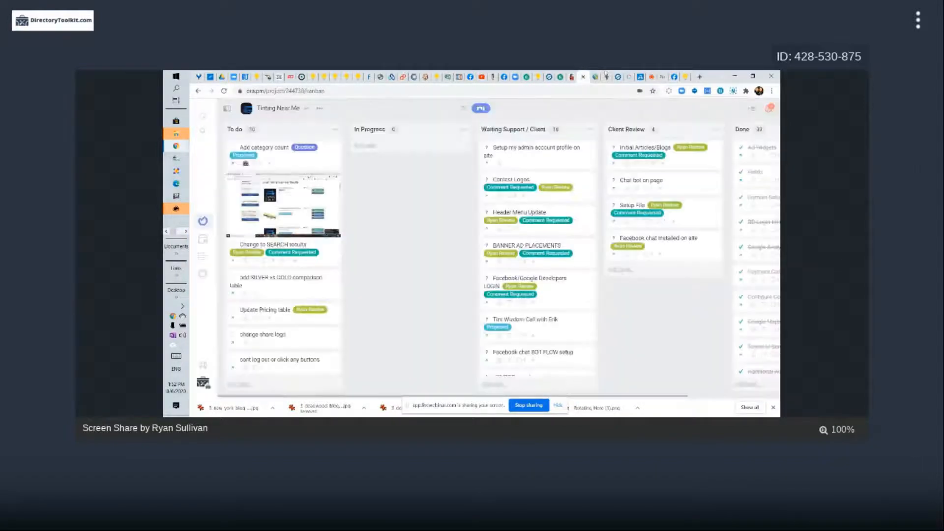
pyautogui.click(605, 75)
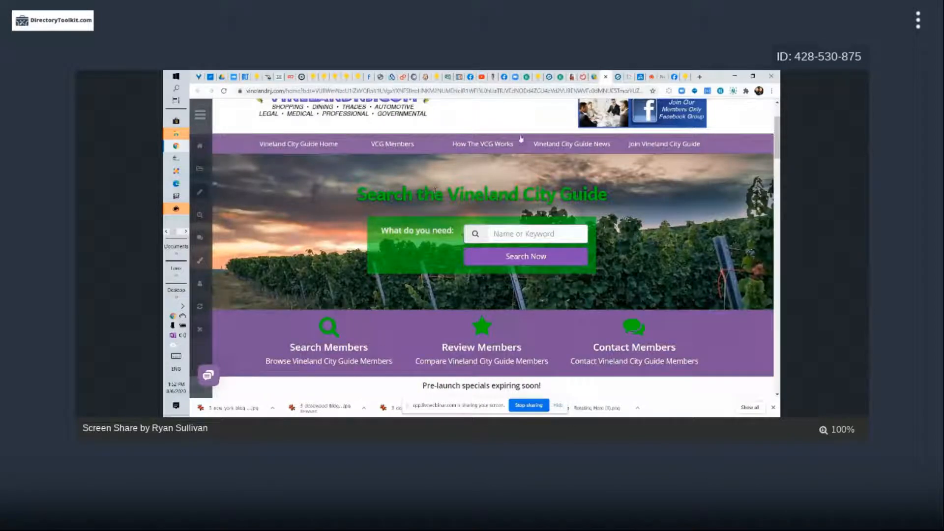
pyautogui.click(593, 77)
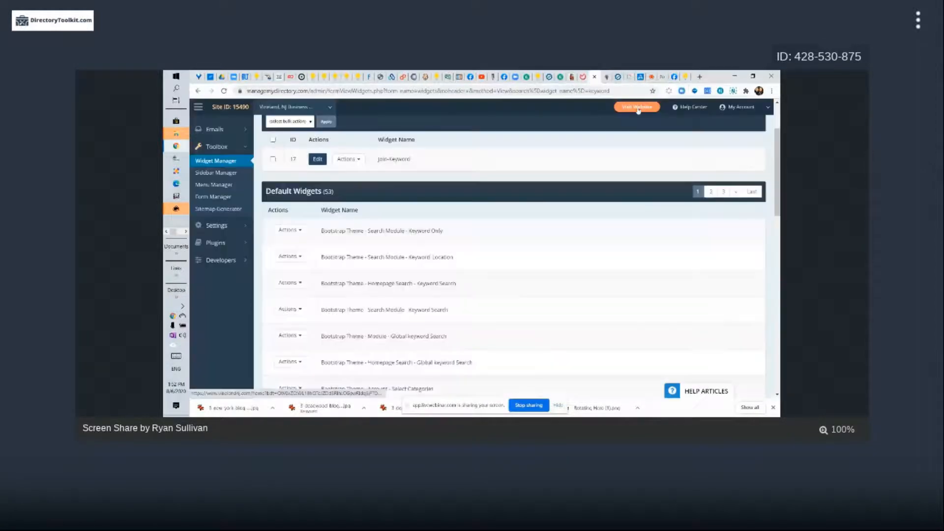
pyautogui.click(606, 79)
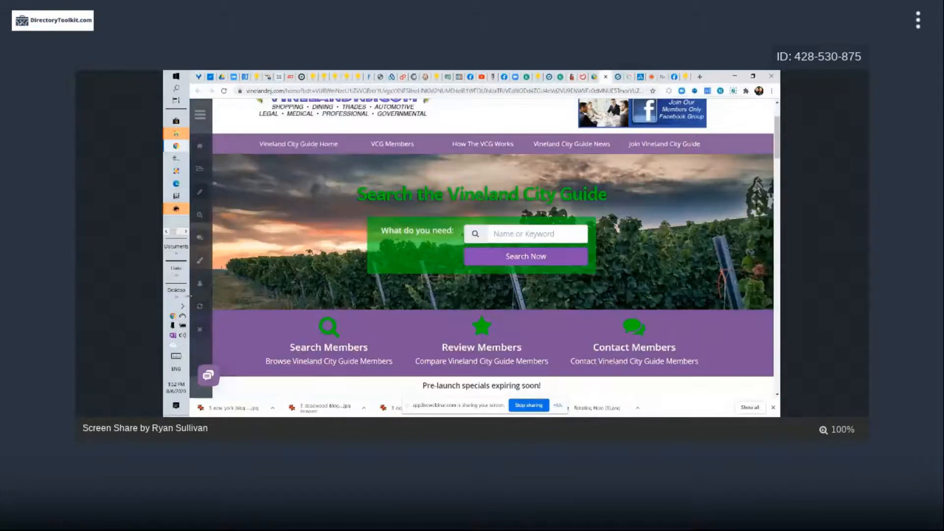
pyautogui.click(199, 216)
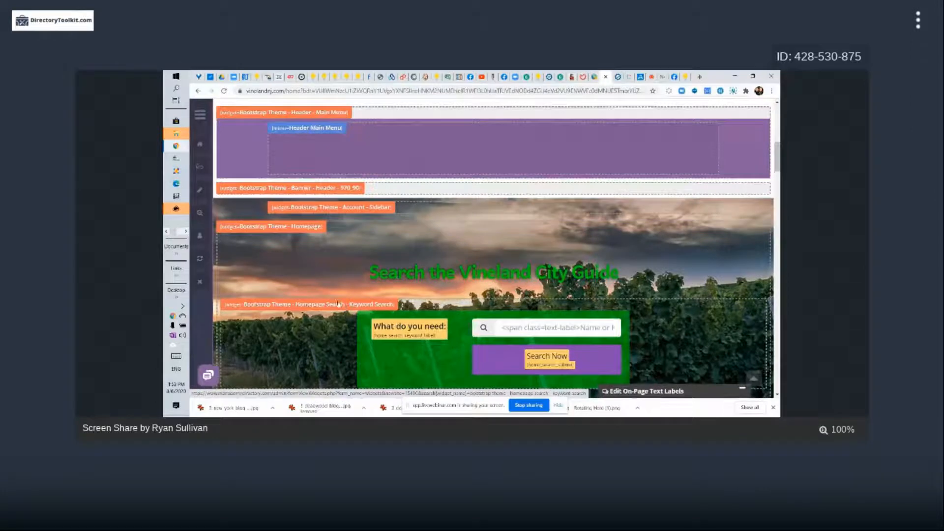
pyautogui.click(200, 216)
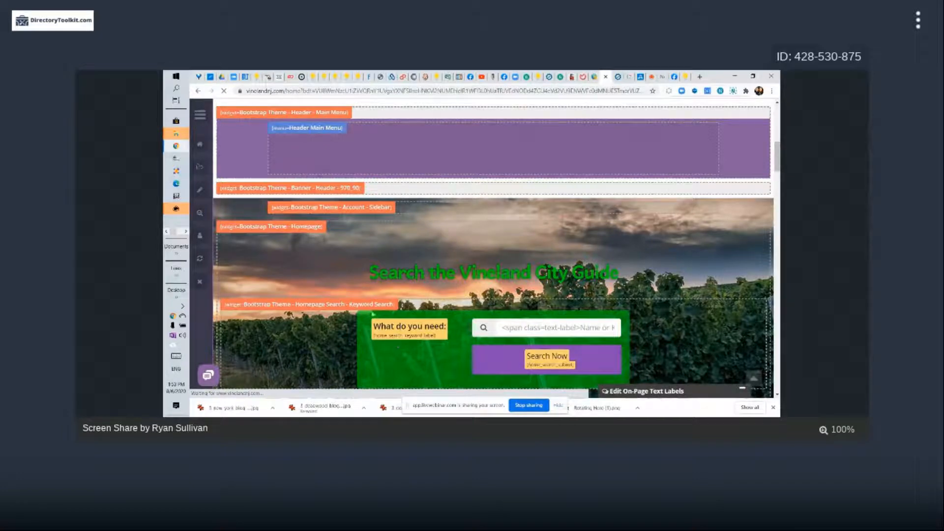
# Customize the default Bootstrap Theme - Homepage Search - Keyword Search widget from the Widget Manager and bring up its HTML code.
pyautogui.click(591, 77)
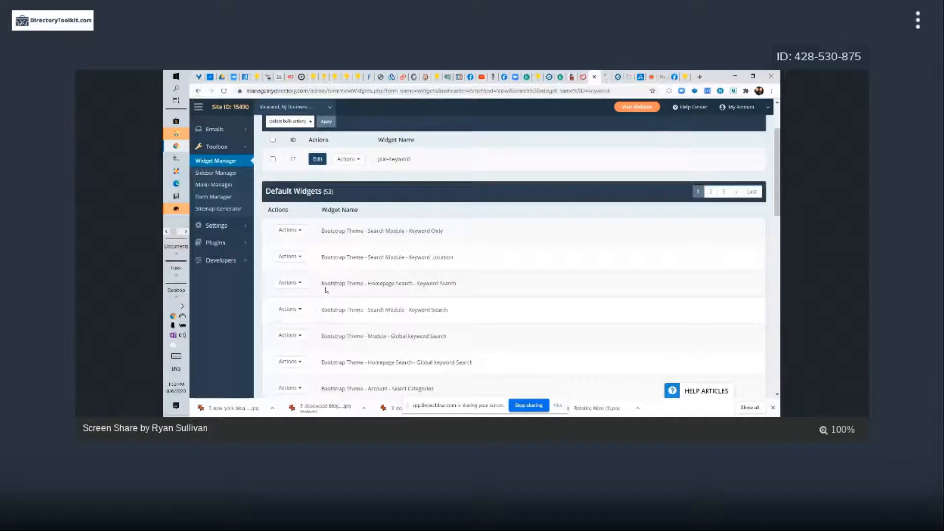
pyautogui.click(290, 283)
pyautogui.click(295, 295)
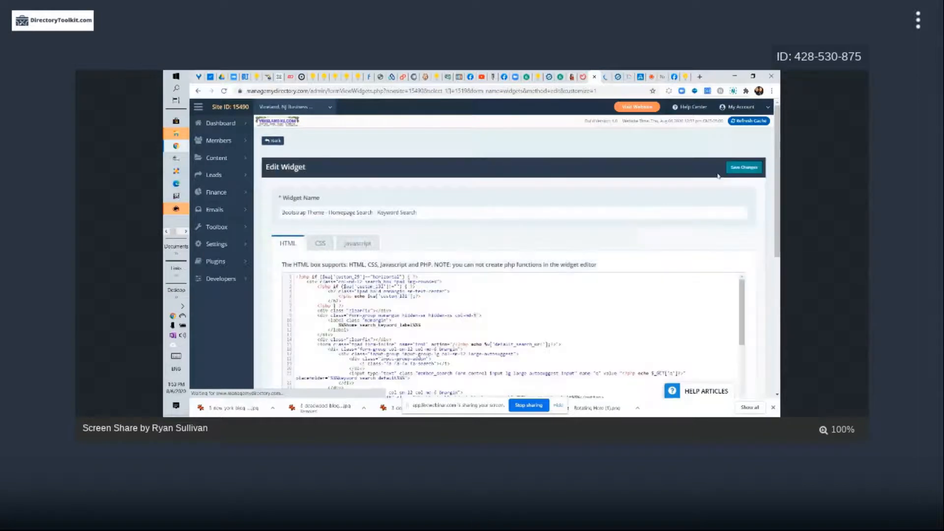
pyautogui.scroll(-1, 654, 186)
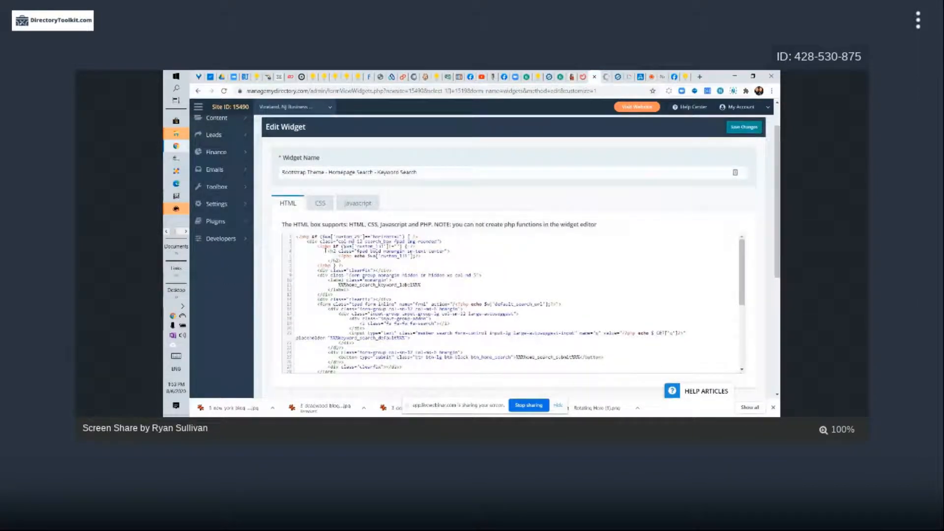
pyautogui.scroll(-1, 626, 185)
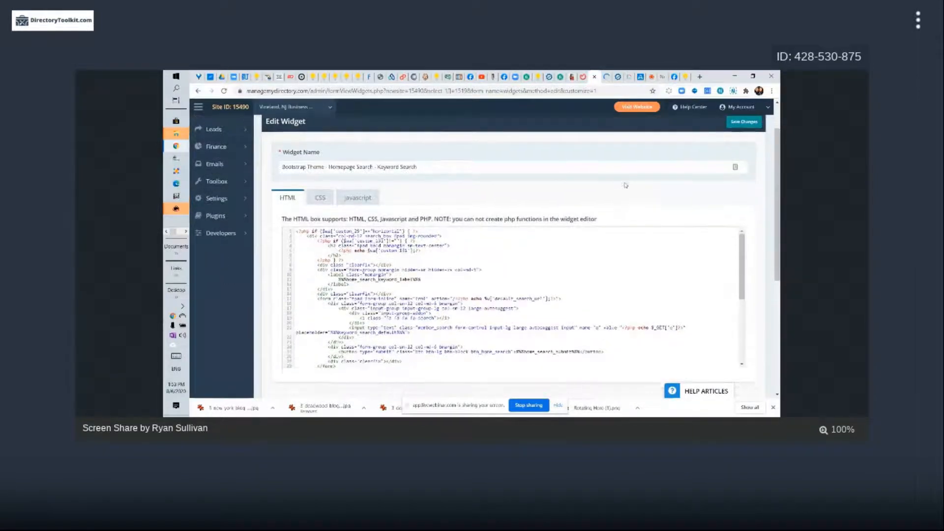
pyautogui.scroll(-1, 626, 185)
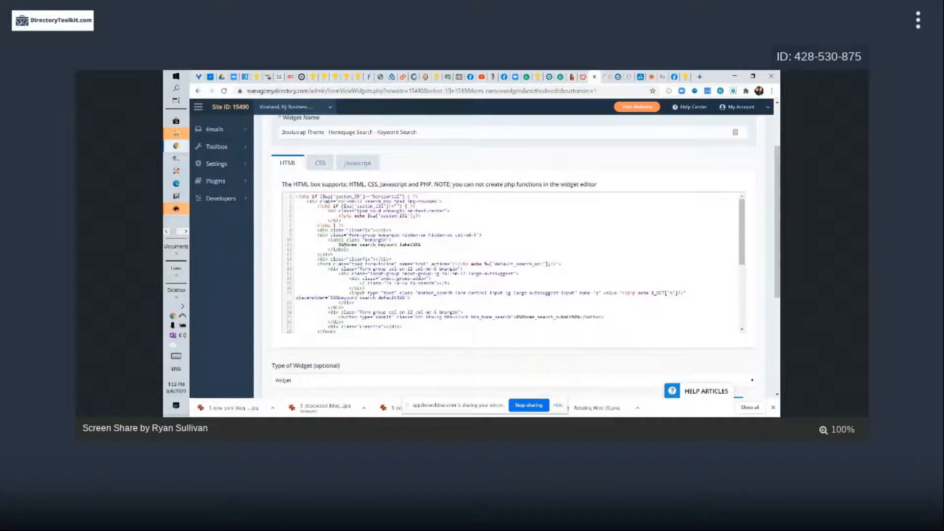
# Check the column class of the first search_box div in the HTML against the search box on the live homepage.
pyautogui.moveTo(339, 201)
pyautogui.mouseDown()
pyautogui.moveTo(354, 197)
pyautogui.moveTo(346, 204)
pyautogui.mouseUp()
pyautogui.click(349, 197)
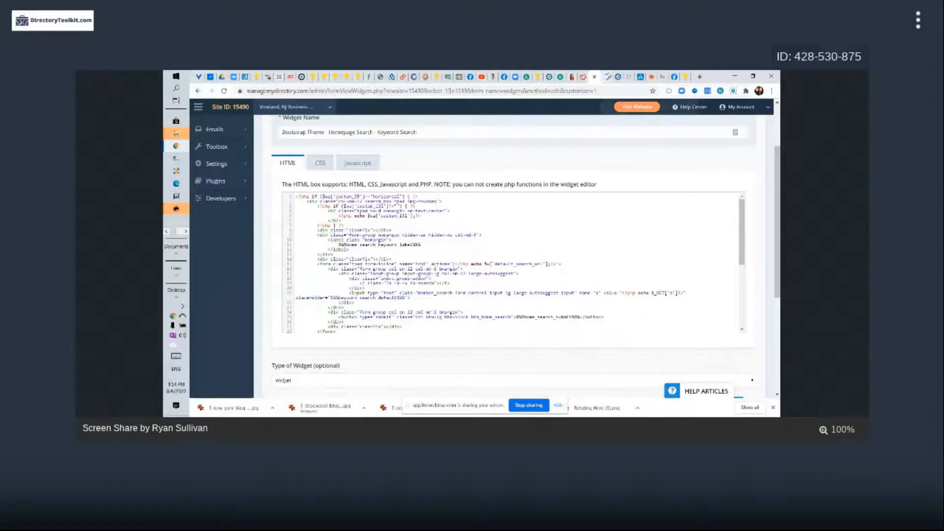
pyautogui.click(607, 77)
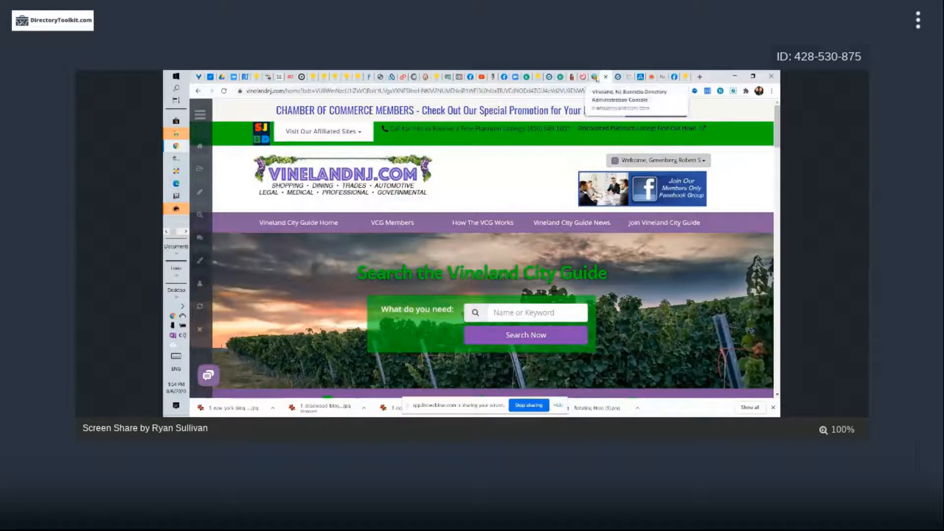
pyautogui.click(595, 78)
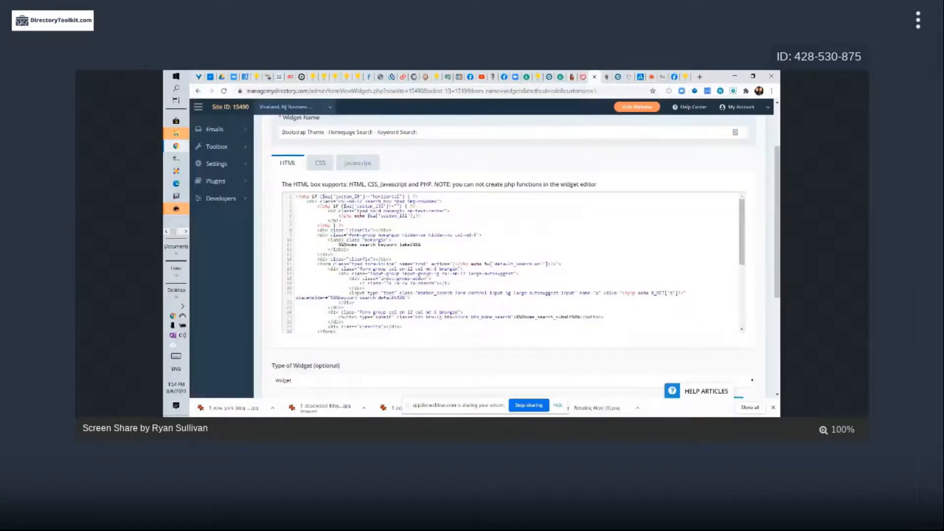
# Change the keyword input's form-group column class to col-md-12 in the horizontal layout code, save the widget and view the live homepage.
pyautogui.scroll(-2, 514, 263)
pyautogui.scroll(2, 460, 252)
pyautogui.press('BackSpace')
pyautogui.write('12')
pyautogui.scroll(1, 722, 167)
pyautogui.scroll(3, 722, 168)
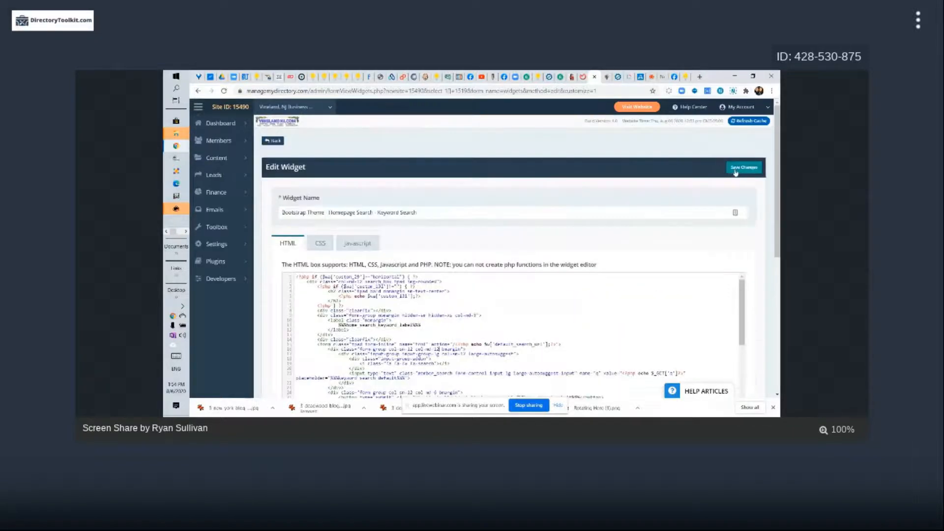
pyautogui.click(735, 169)
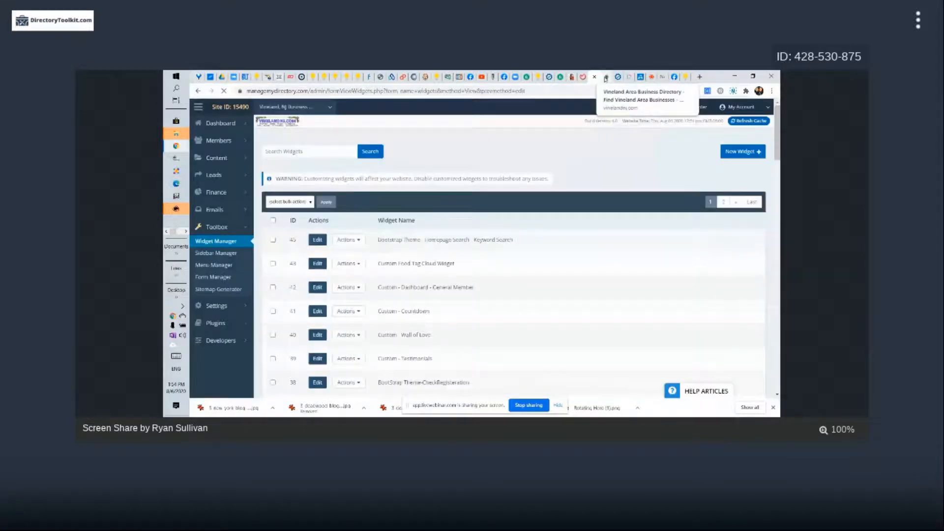
pyautogui.click(606, 78)
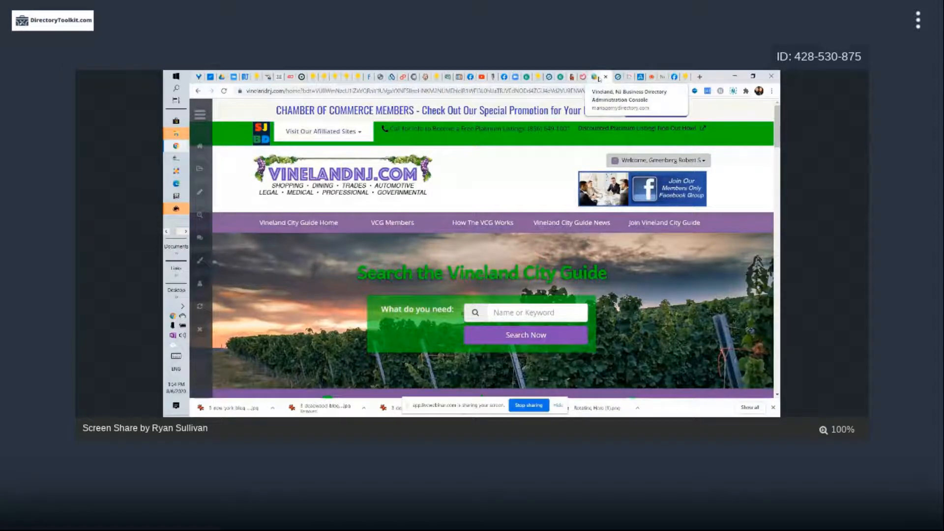
# Reopen the customized widget, set the search_box div in the else branch to col-md-12, save it and check the live homepage.
pyautogui.click(598, 78)
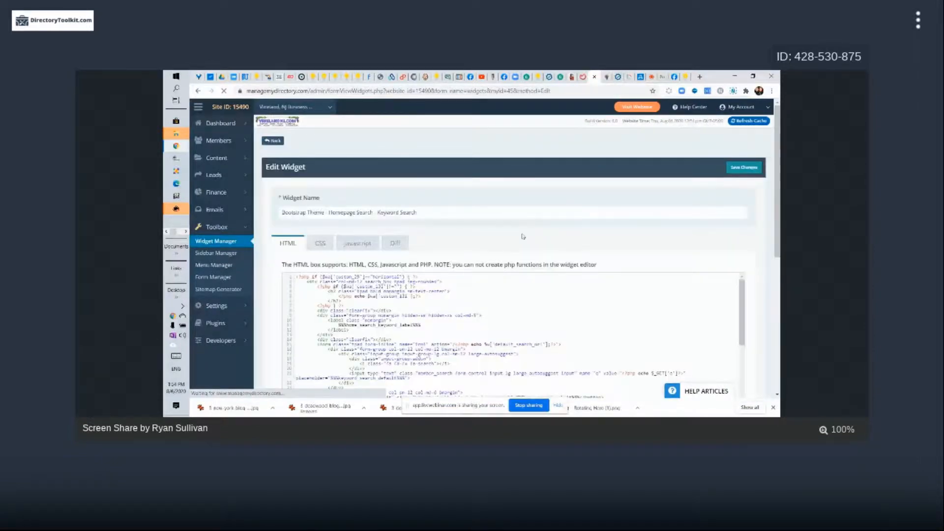
pyautogui.scroll(-1, 523, 237)
pyautogui.scroll(-2, 403, 310)
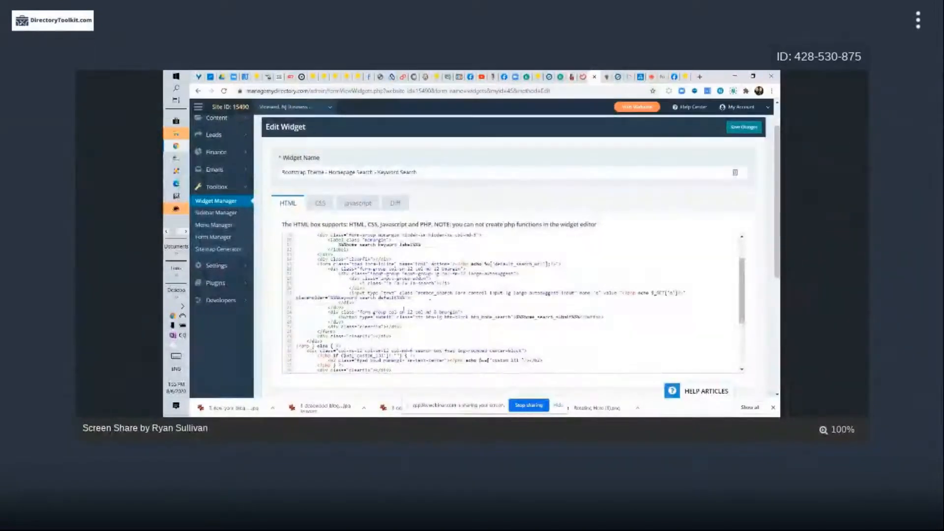
pyautogui.scroll(-2, 500, 301)
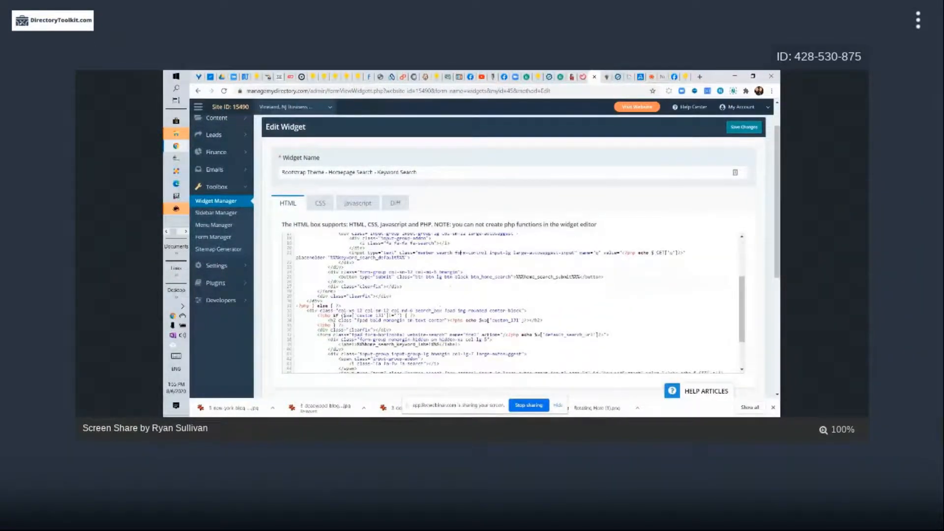
pyautogui.scroll(-2, 524, 303)
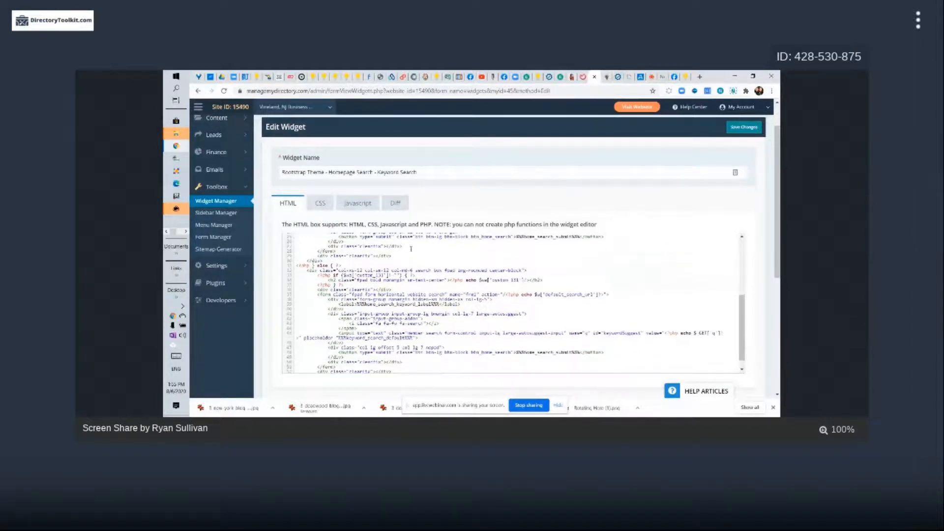
pyautogui.scroll(4, 411, 249)
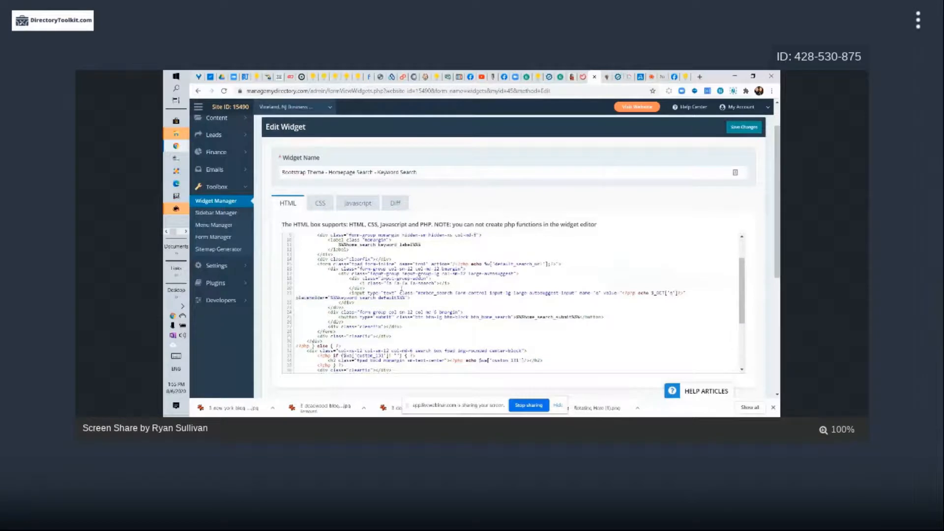
pyautogui.scroll(-2, 483, 296)
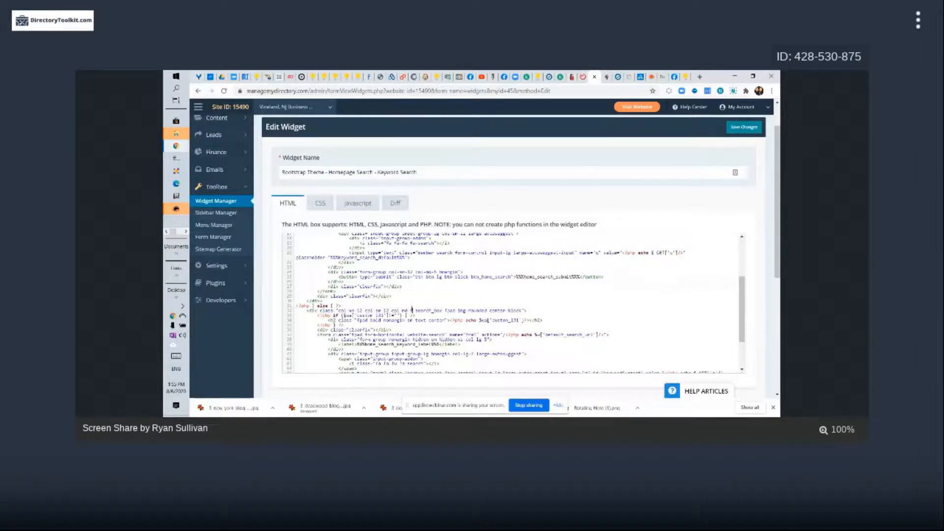
pyautogui.write('12')
pyautogui.scroll(-3, 650, 200)
pyautogui.scroll(-3, 392, 283)
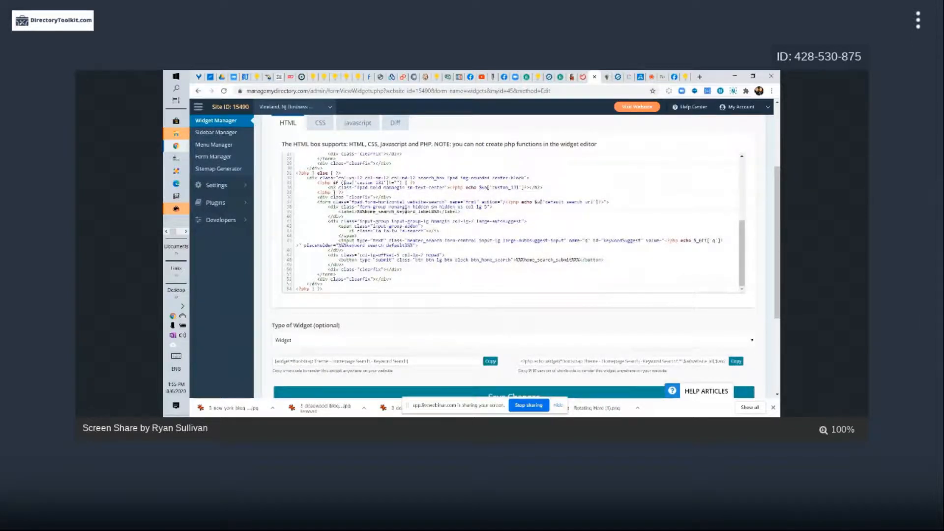
pyautogui.scroll(3, 754, 171)
pyautogui.click(755, 171)
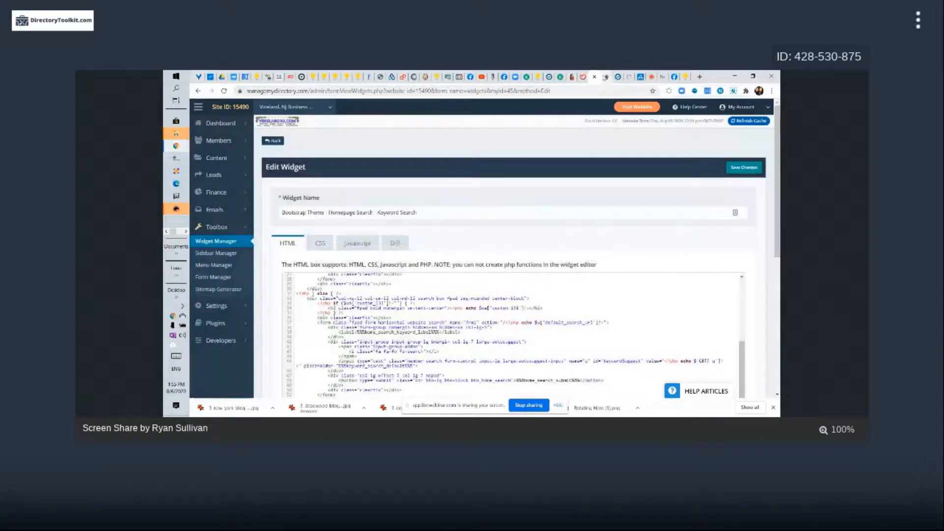
pyautogui.click(602, 77)
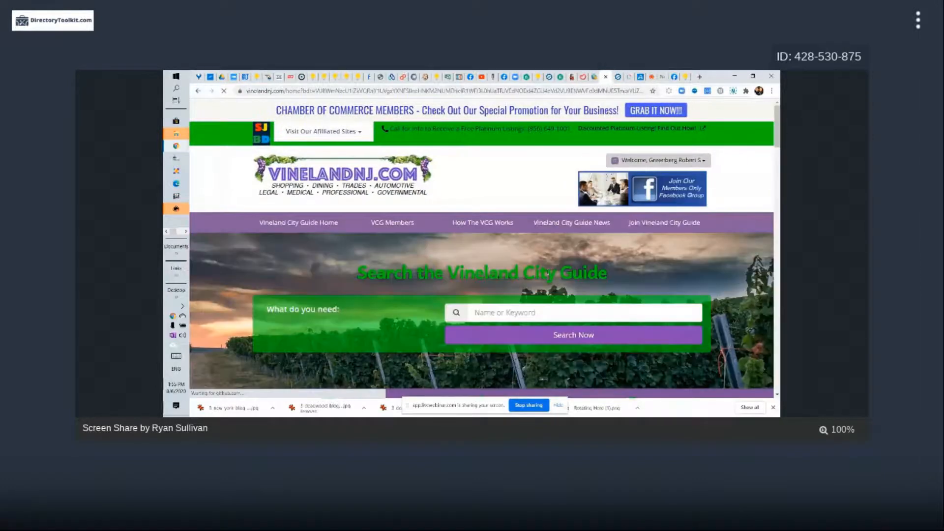
# Review the column classes in both layout branches of the widget's HTML and examine the search box on the live homepage.
pyautogui.click(597, 77)
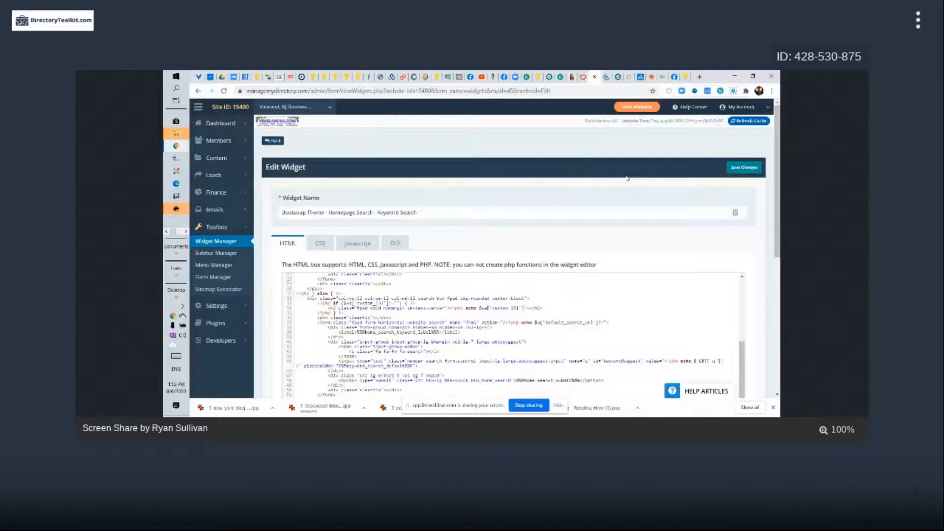
pyautogui.scroll(-5, 628, 178)
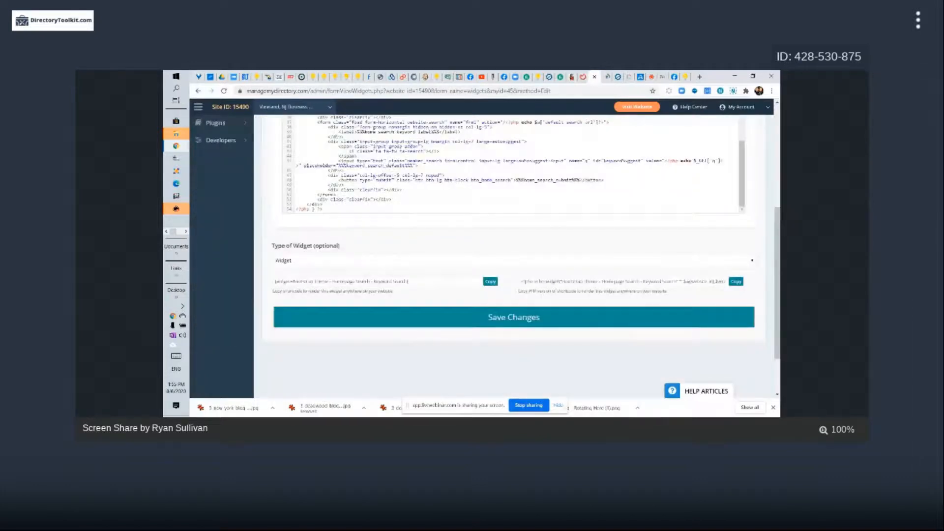
pyautogui.scroll(5, 739, 313)
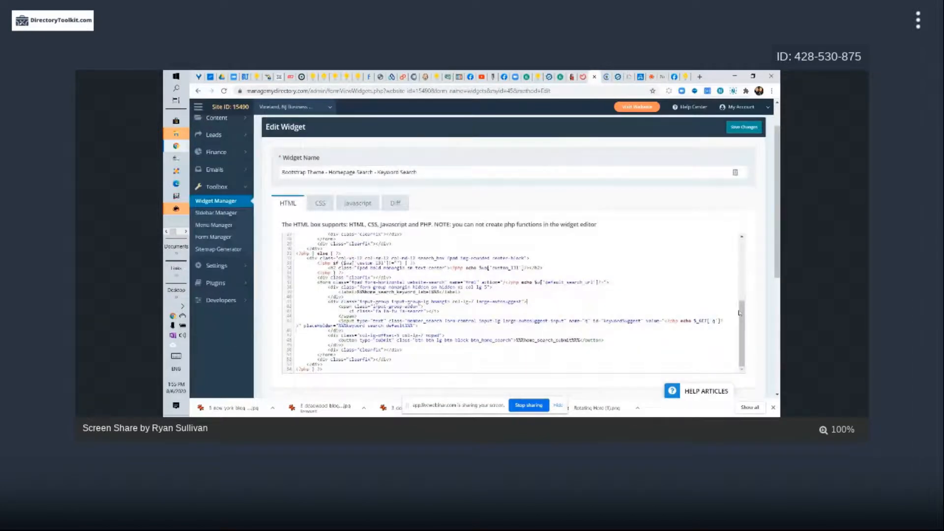
pyautogui.scroll(5, 739, 312)
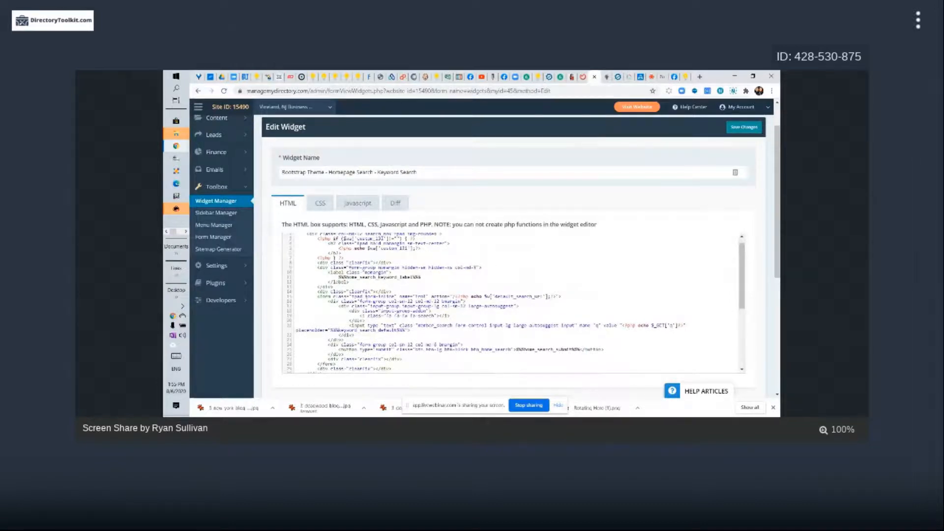
pyautogui.scroll(-2, 453, 274)
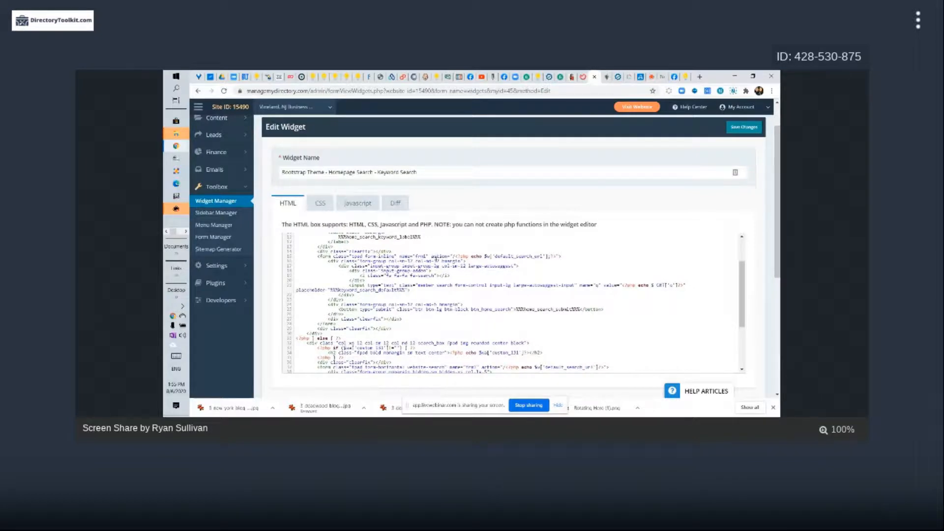
pyautogui.scroll(-4, 439, 285)
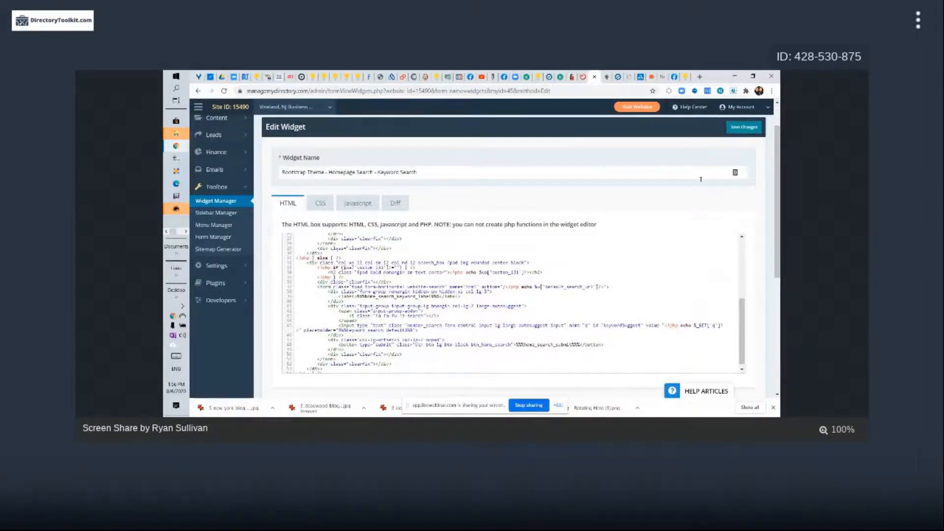
pyautogui.scroll(2, 512, 303)
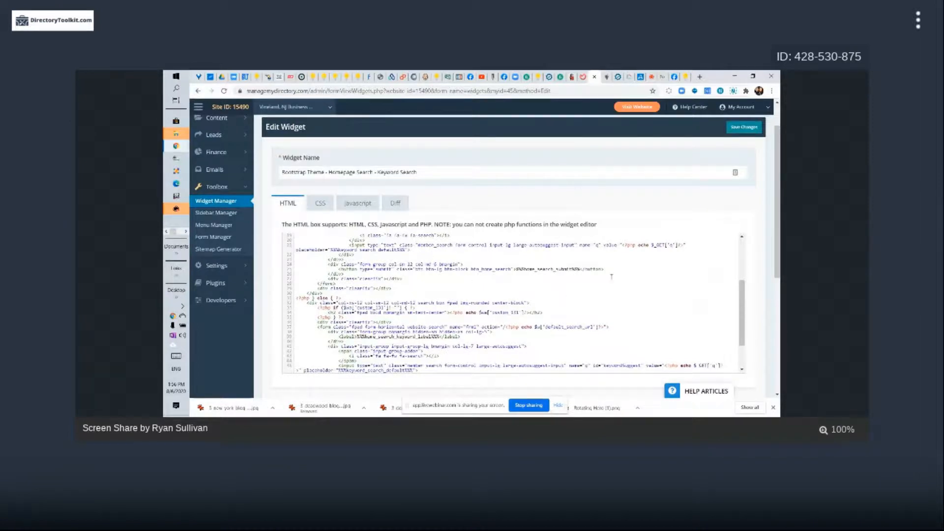
pyautogui.click(610, 77)
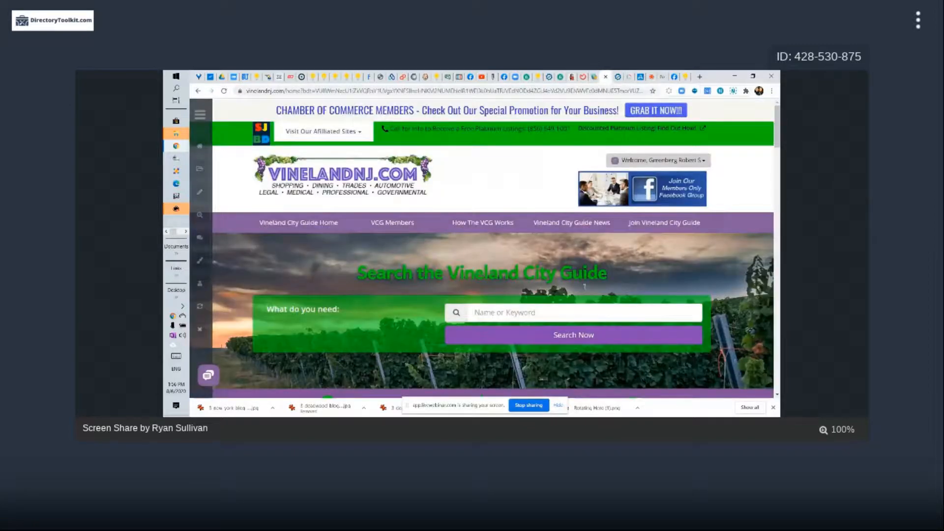
pyautogui.scroll(-2, 584, 287)
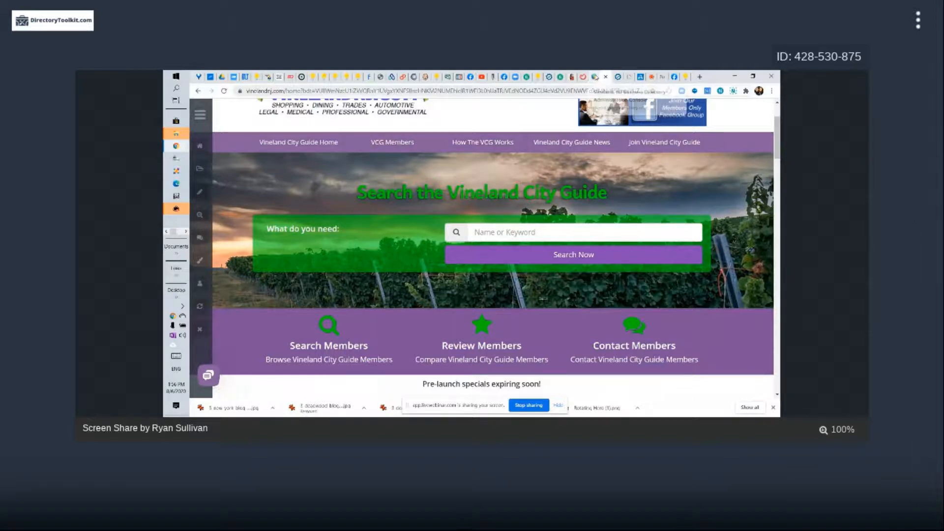
# Return to the Widget Manager list, highlight the customized Homepage Search - Keyword Search entry and look through the customized widgets.
pyautogui.click(584, 77)
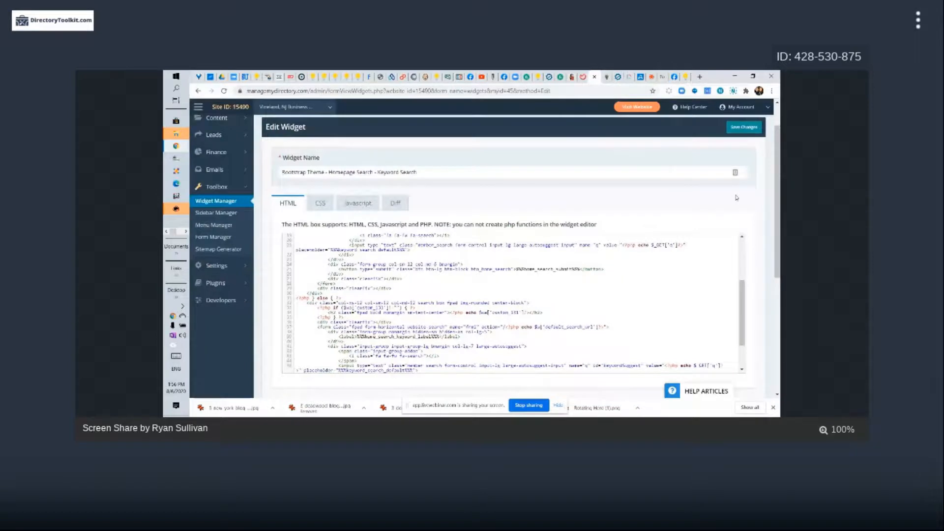
pyautogui.scroll(1, 736, 198)
pyautogui.moveTo(216, 158)
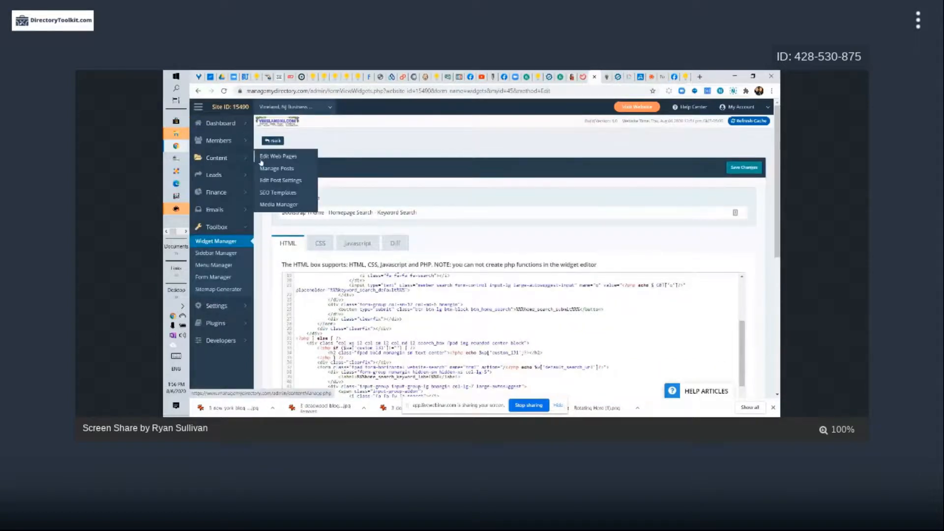
pyautogui.scroll(-1, 485, 251)
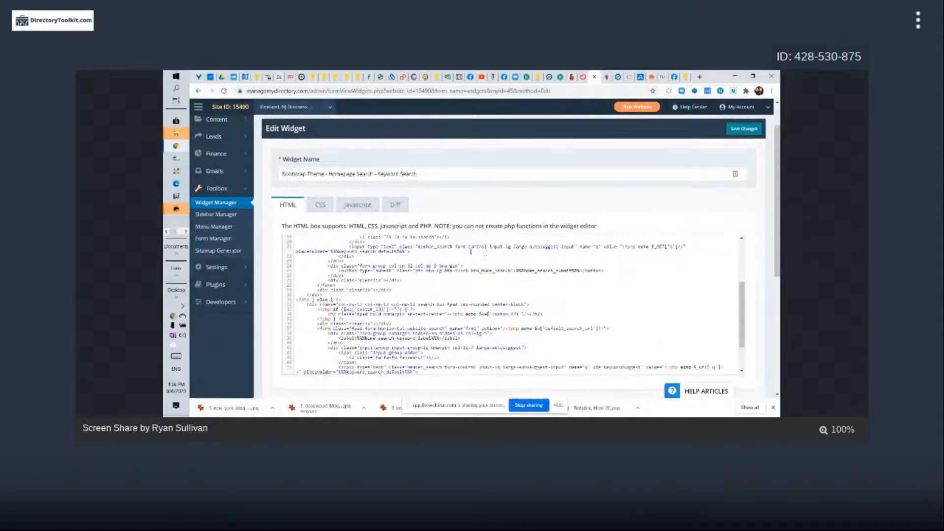
pyautogui.scroll(1, 361, 173)
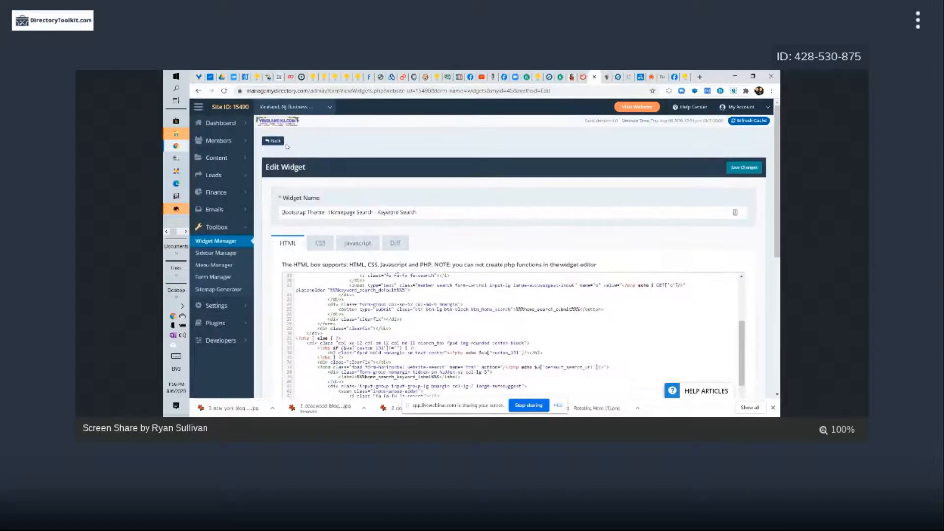
pyautogui.click(280, 144)
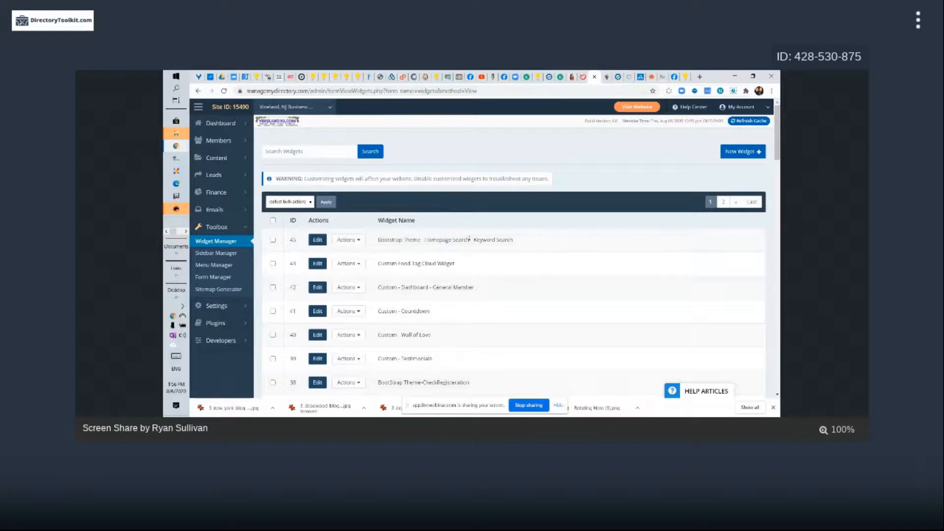
pyautogui.moveTo(425, 240); pyautogui.dragTo(513, 240)
pyautogui.scroll(-10, 397, 174)
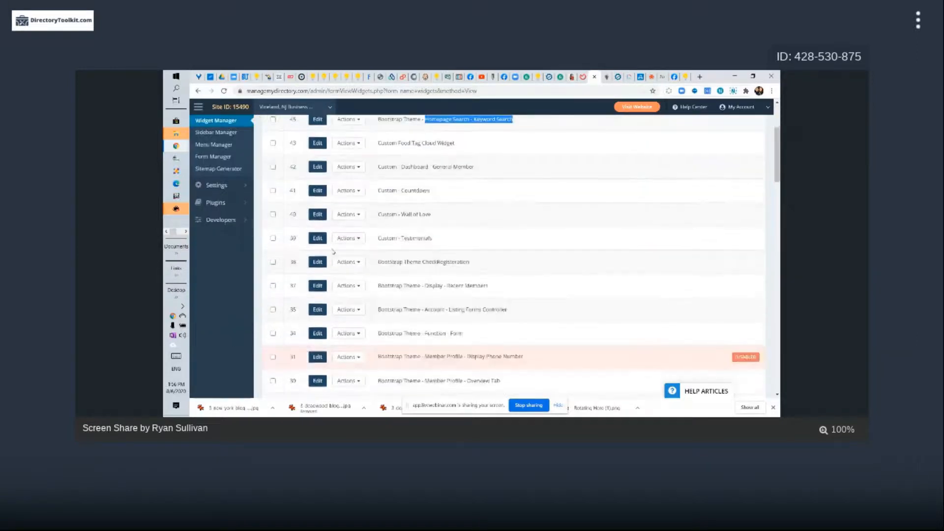
# Delete the customized Bootstrap Theme - Homepage Search - Keyword Search widget from the Widget Manager list and confirm the deletion.
pyautogui.scroll(-5, 420, 215)
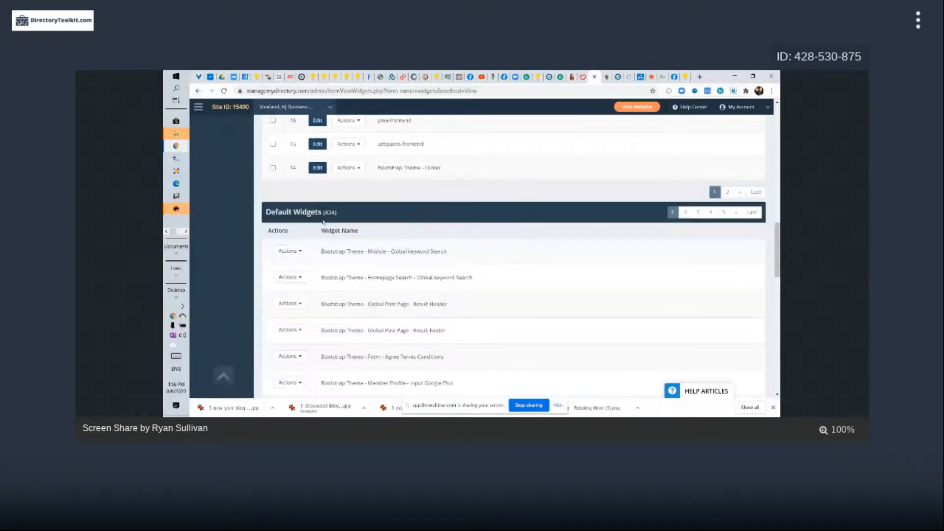
pyautogui.scroll(10, 455, 245)
pyautogui.scroll(5, 472, 238)
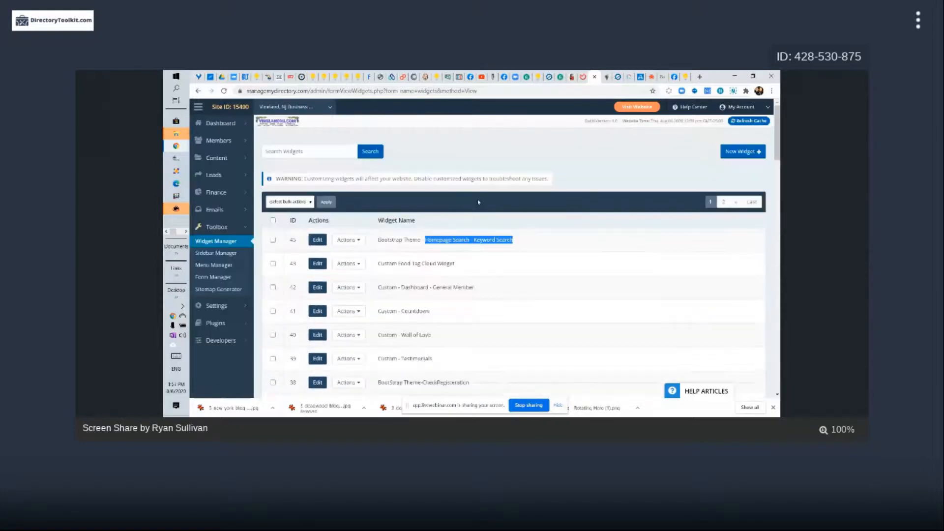
pyautogui.click(478, 201)
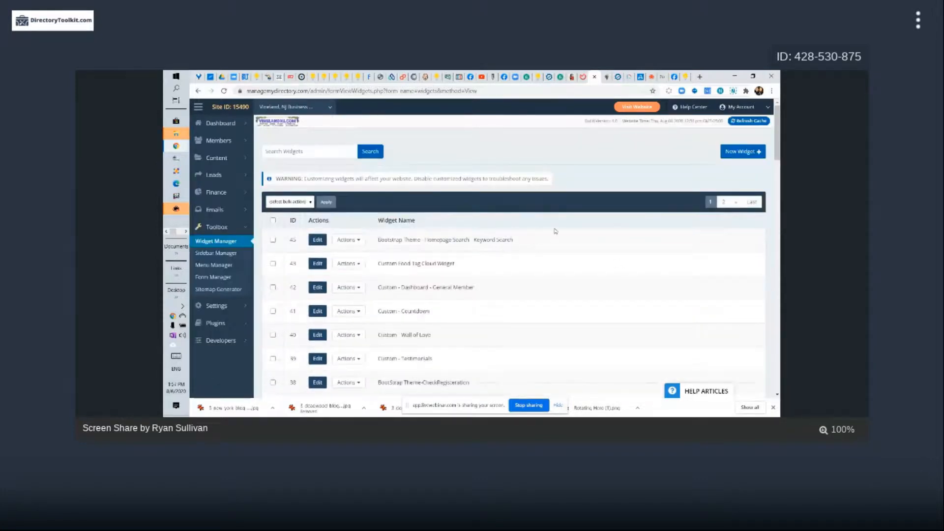
pyautogui.click(348, 240)
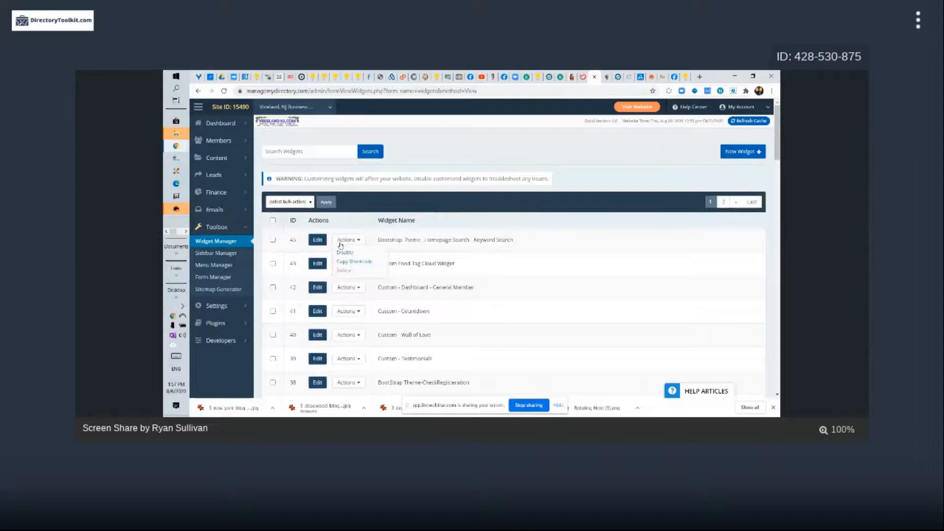
pyautogui.click(347, 270)
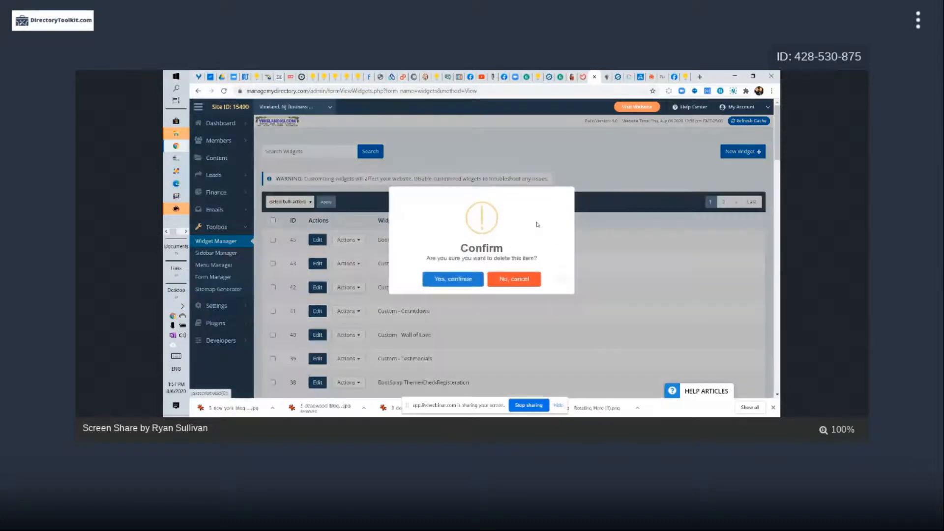
pyautogui.click(471, 279)
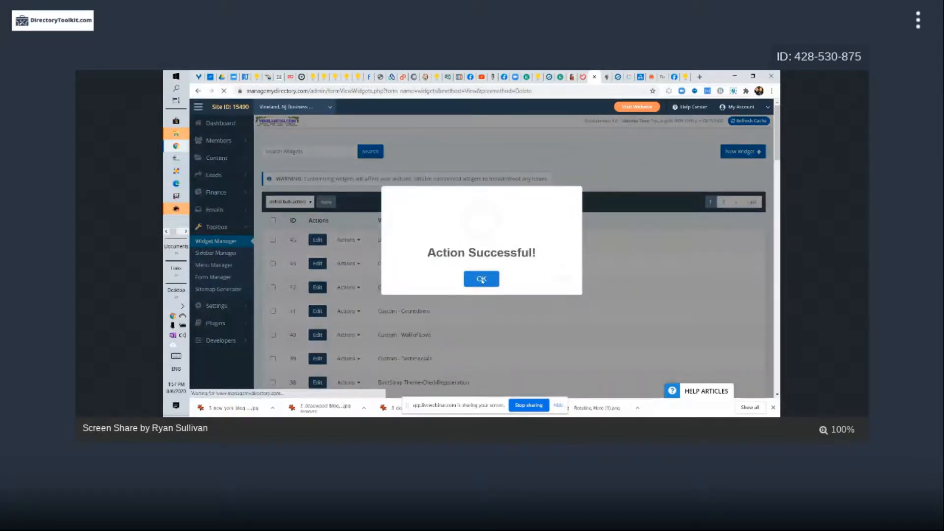
pyautogui.click(482, 279)
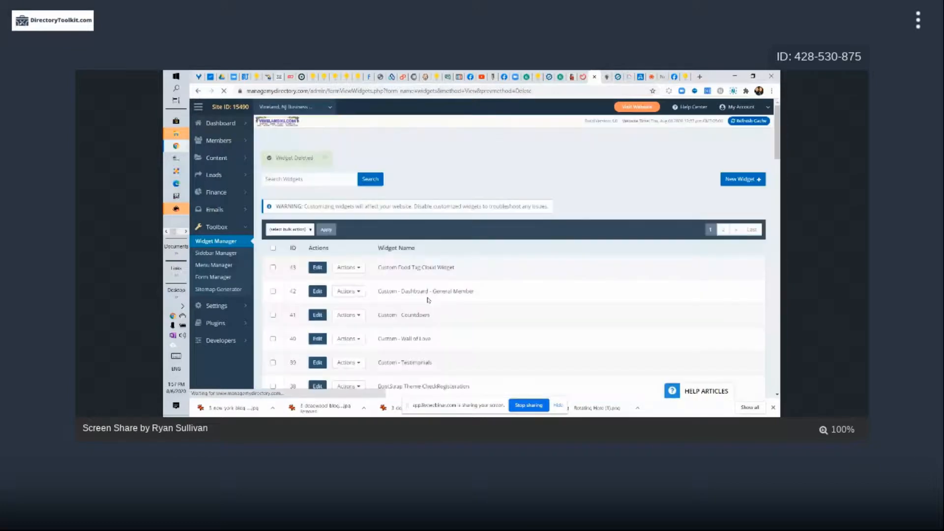
# Reload the live Vineland homepage and examine the keyword search box with the customized widget deleted.
pyautogui.click(607, 77)
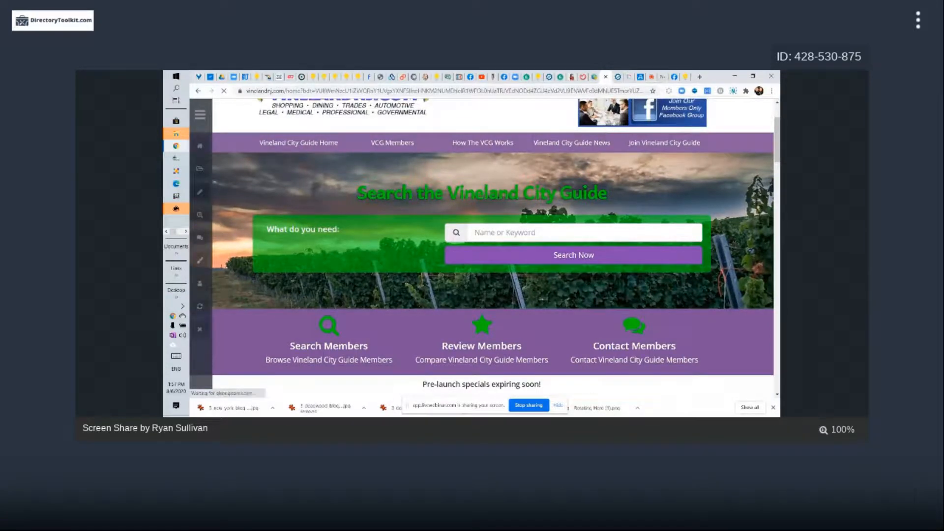
pyautogui.click(584, 77)
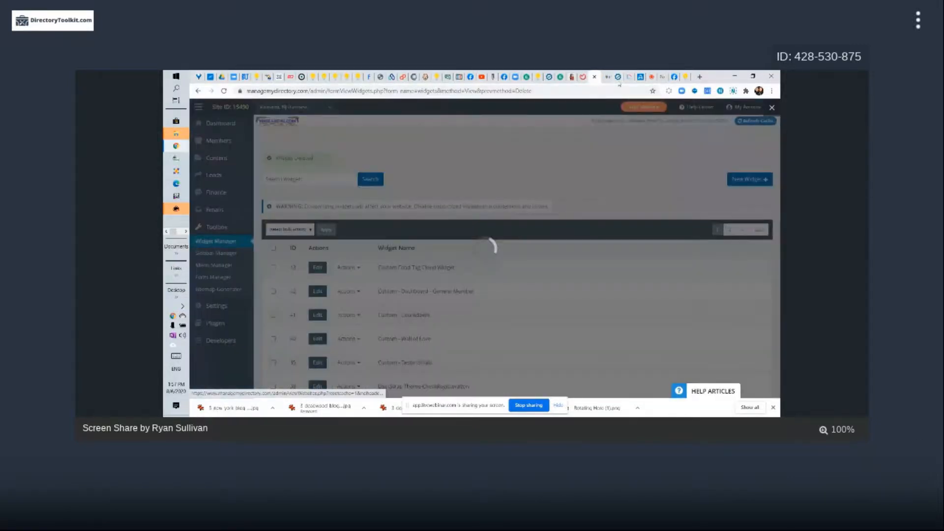
pyautogui.click(600, 77)
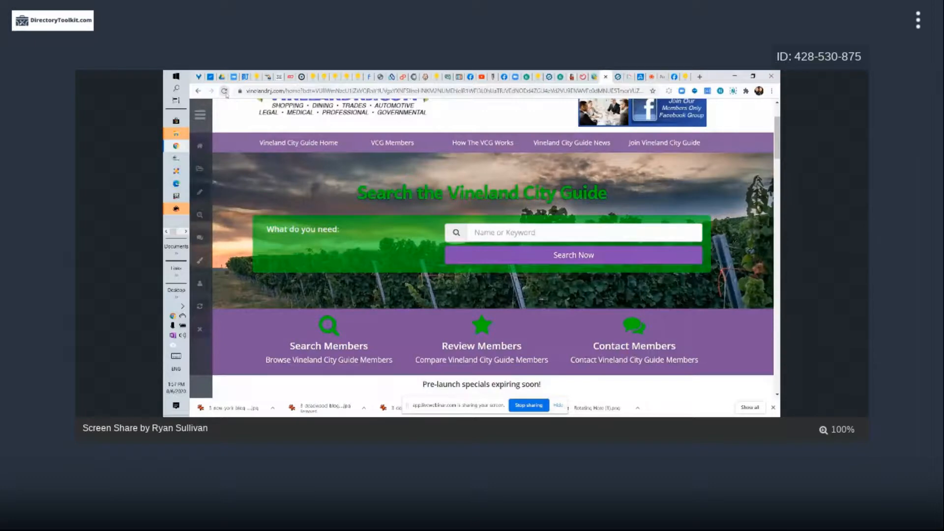
pyautogui.click(224, 91)
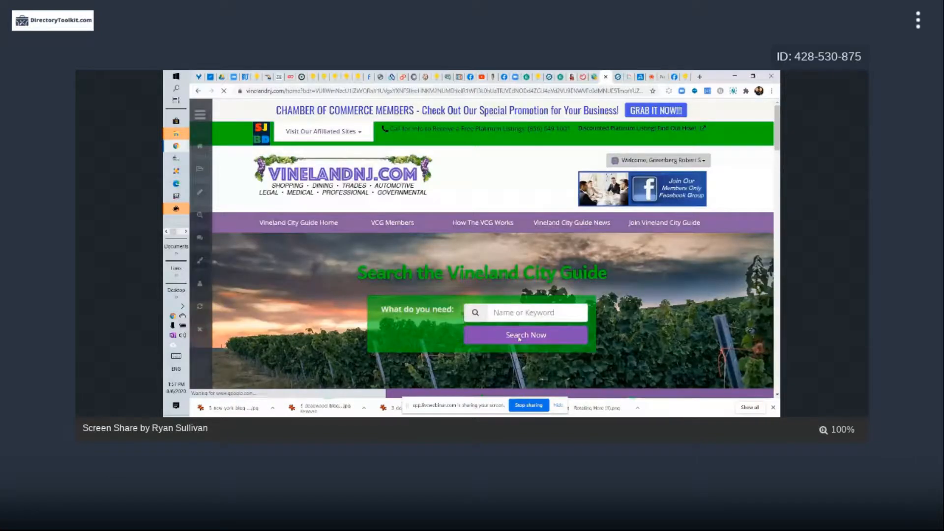
pyautogui.scroll(-2, 519, 339)
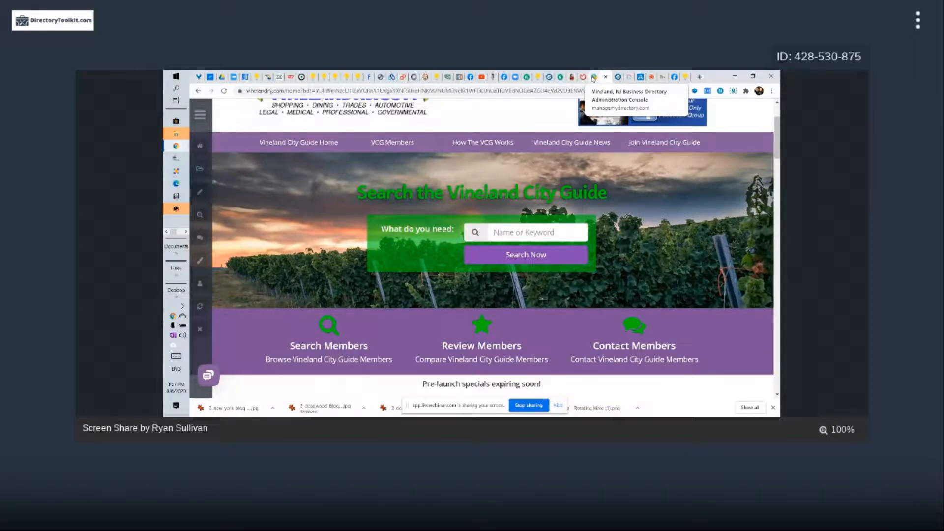
# Open the Pricing Page for editing from the directory's web pages list in the admin console.
pyautogui.click(594, 77)
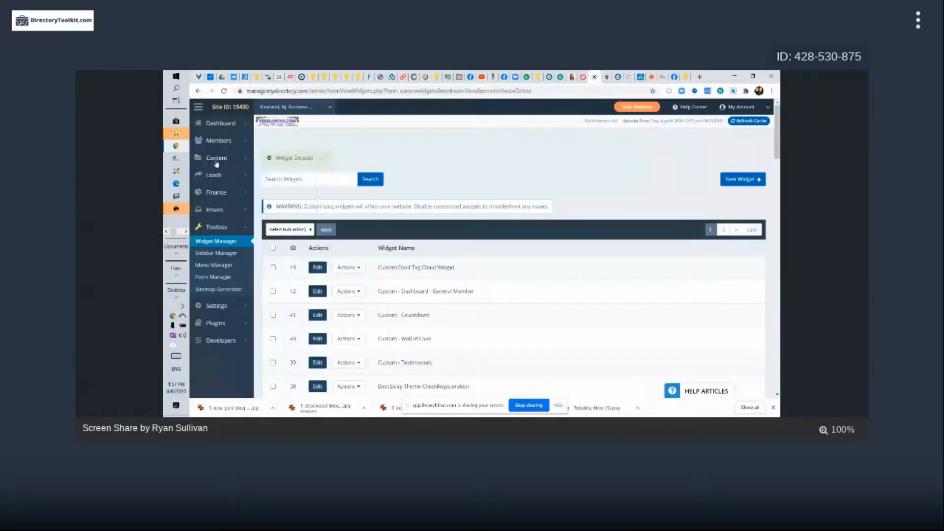
pyautogui.moveTo(205, 166)
pyautogui.click(282, 156)
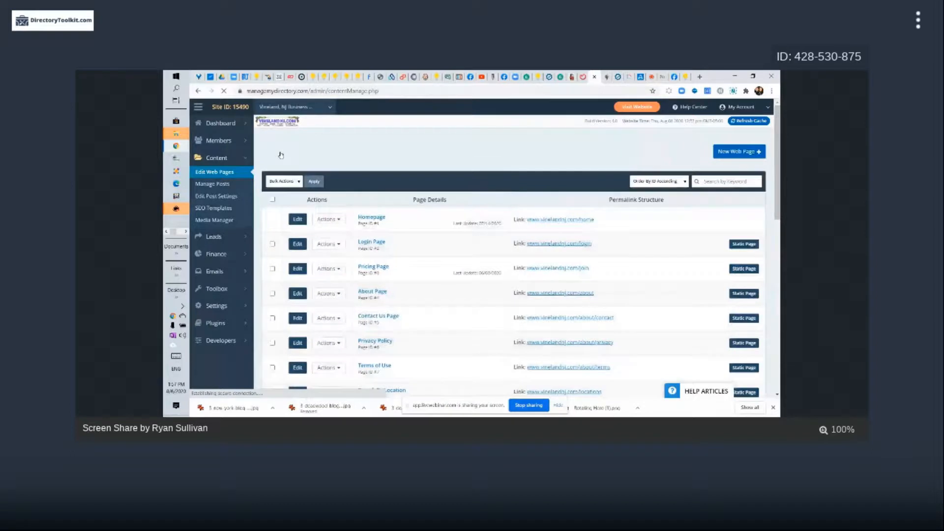
pyautogui.click(300, 272)
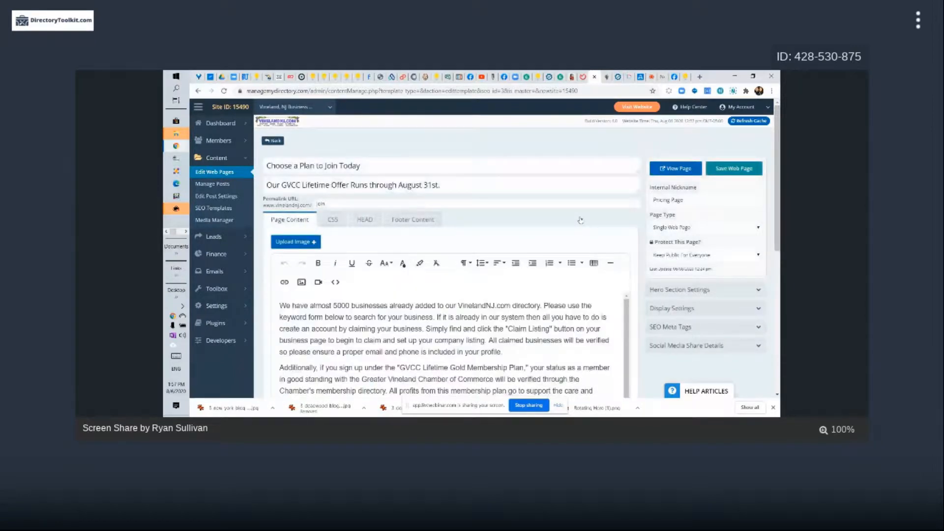
pyautogui.click(605, 80)
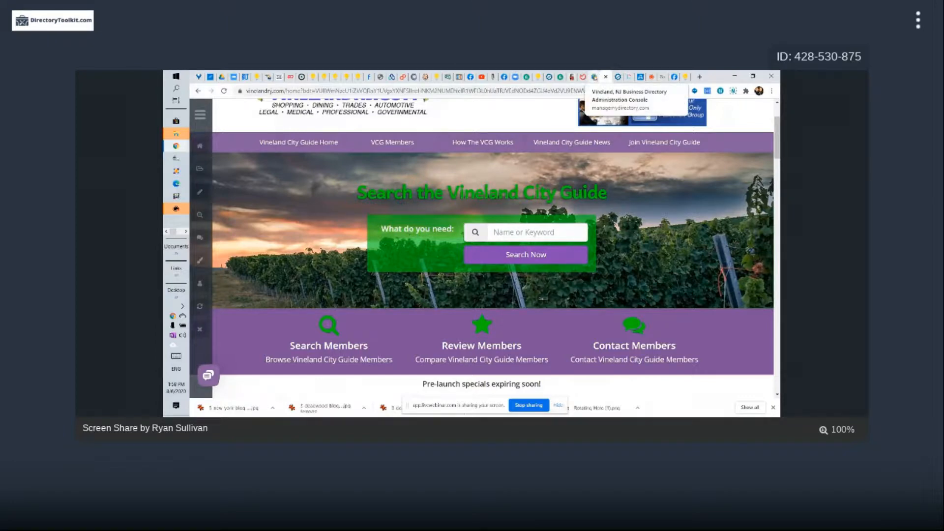
pyautogui.click(594, 77)
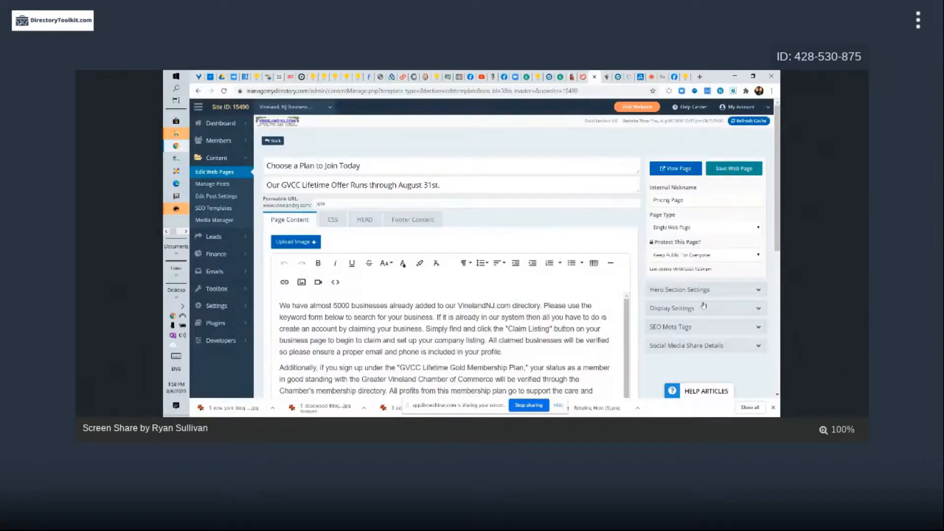
# Expand the Pricing Page's display settings and enable the Full-Width Page display option.
pyautogui.scroll(-1, 675, 290)
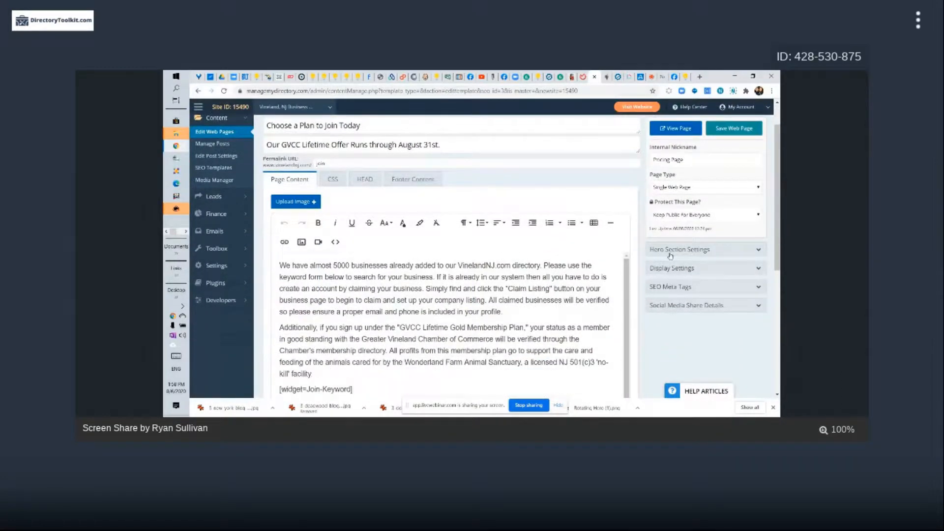
pyautogui.click(670, 269)
pyautogui.scroll(-4, 669, 269)
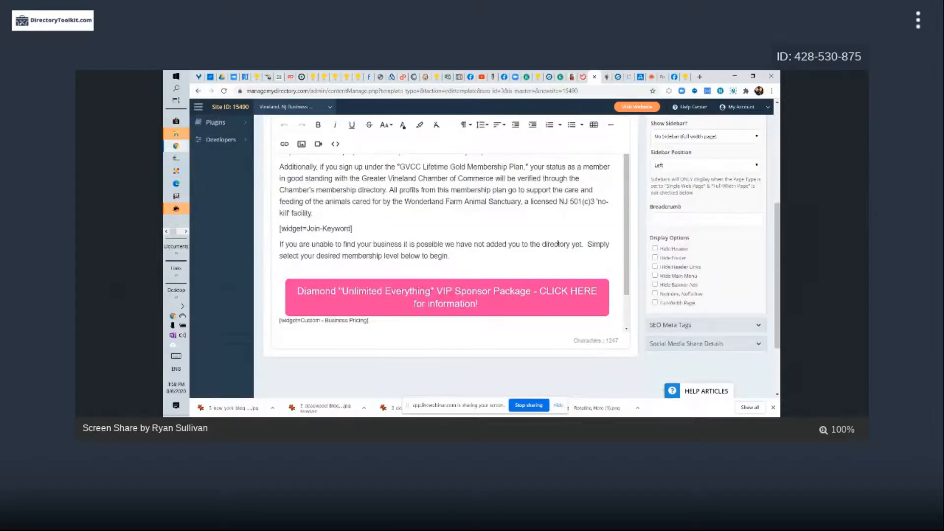
pyautogui.click(655, 303)
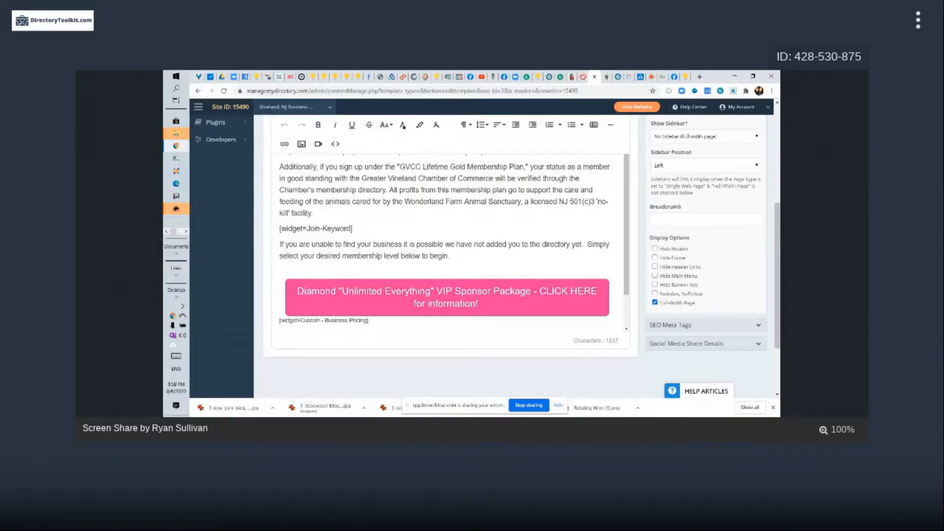
# Compare the live homepage's layout with the display options in the Pricing Page's settings.
pyautogui.click(609, 77)
pyautogui.scroll(-3, 729, 259)
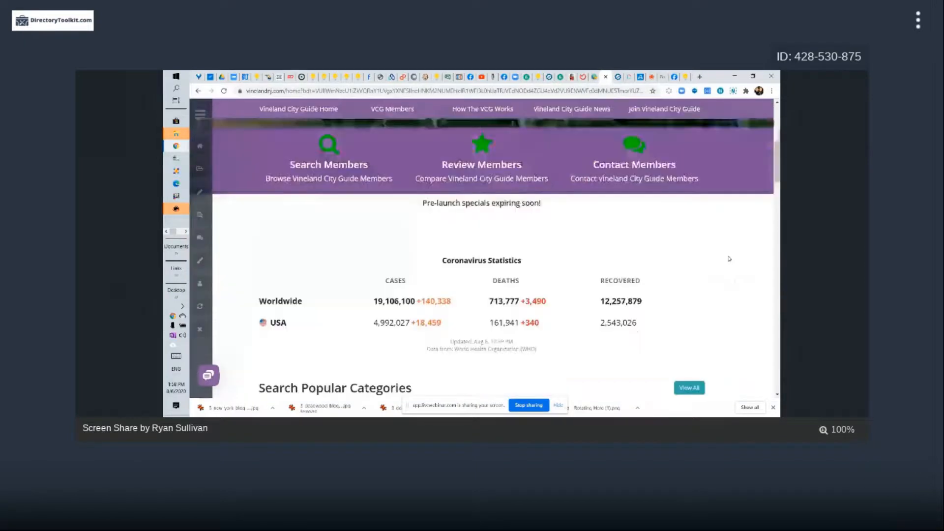
pyautogui.scroll(1, 729, 258)
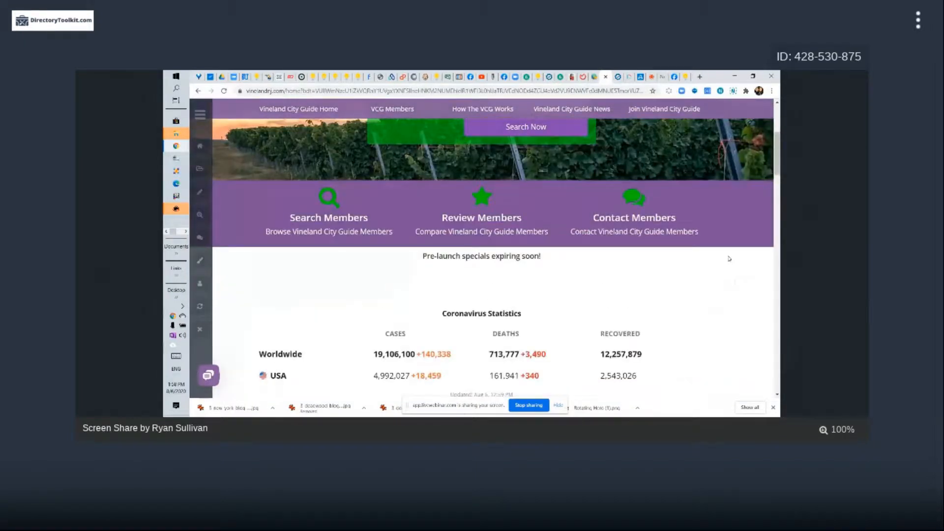
pyautogui.scroll(3, 730, 258)
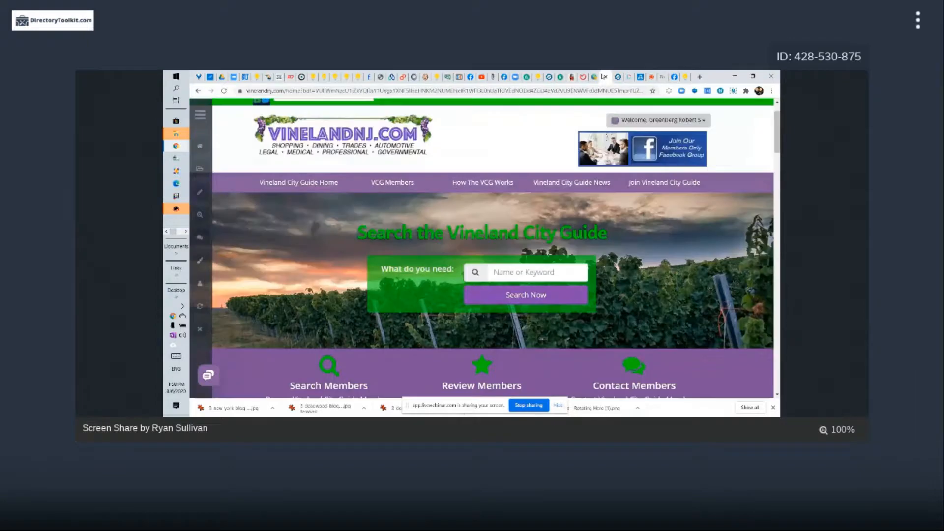
pyautogui.click(595, 77)
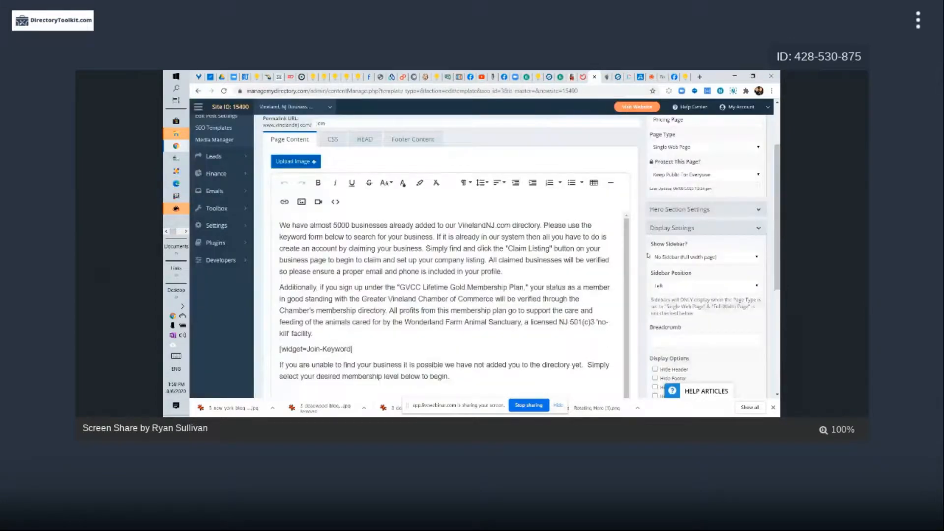
pyautogui.scroll(-3, 648, 255)
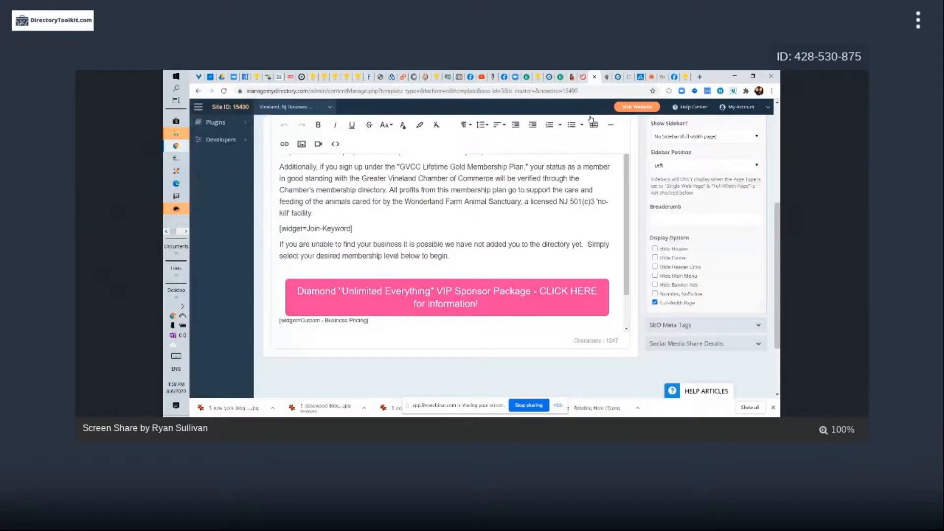
pyautogui.scroll(3, 592, 119)
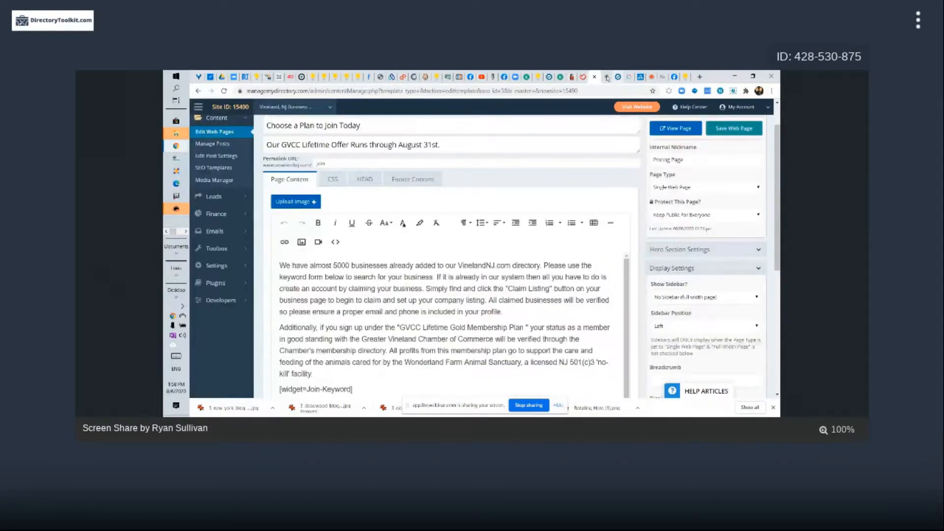
# Examine the live homepage's section widths, from the search area through Coronavirus Statistics to Search Popular Categories.
pyautogui.click(608, 78)
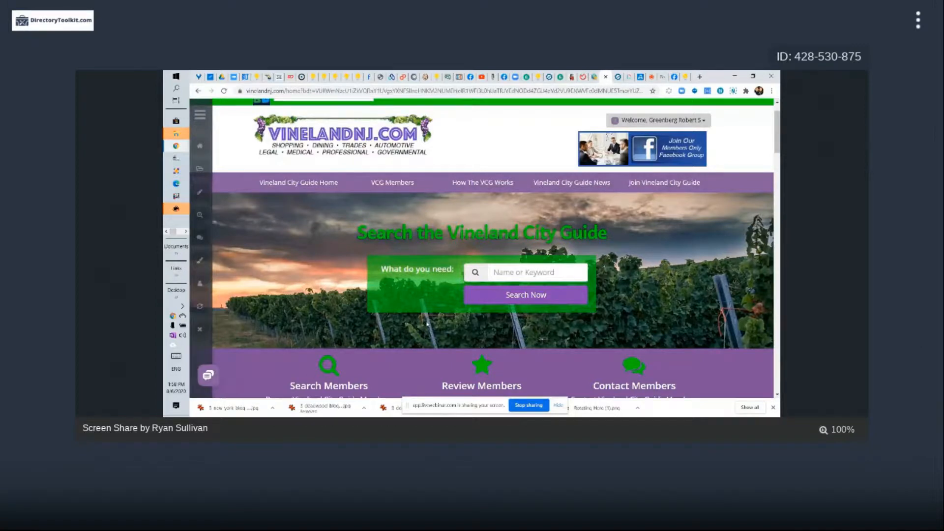
pyautogui.scroll(-2, 564, 297)
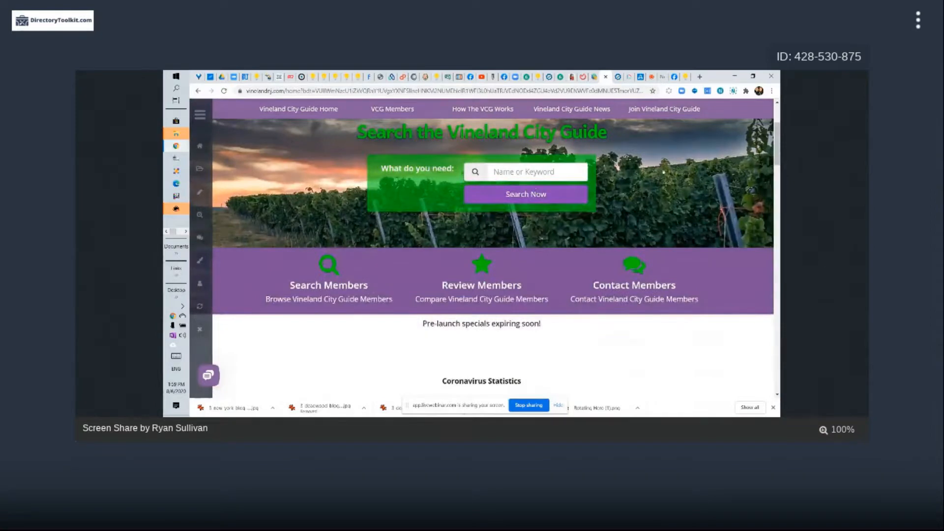
pyautogui.scroll(-3, 636, 170)
pyautogui.scroll(2, 515, 166)
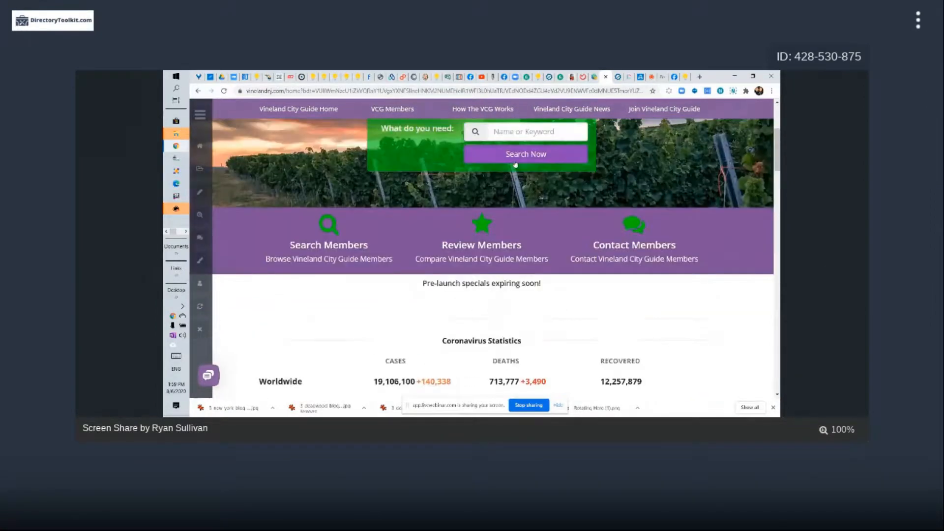
pyautogui.scroll(1, 515, 166)
pyautogui.scroll(-3, 443, 246)
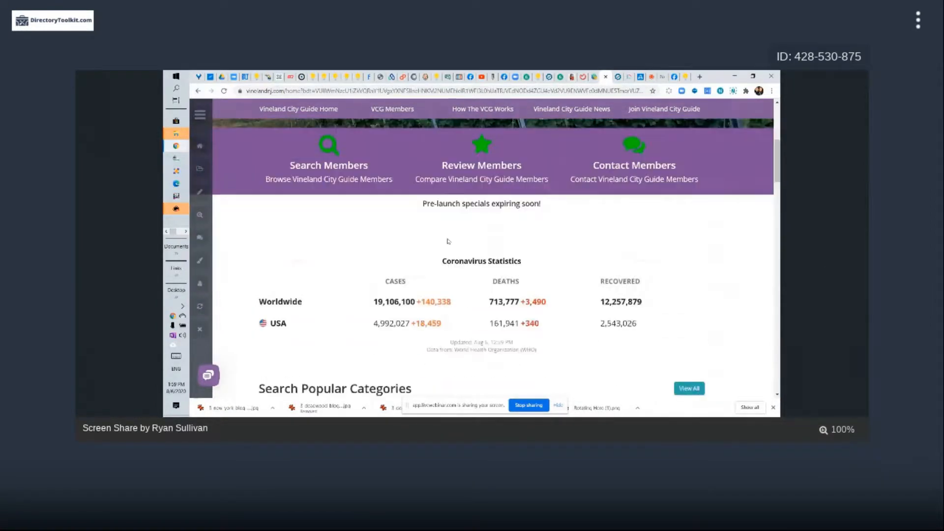
pyautogui.scroll(-3, 401, 303)
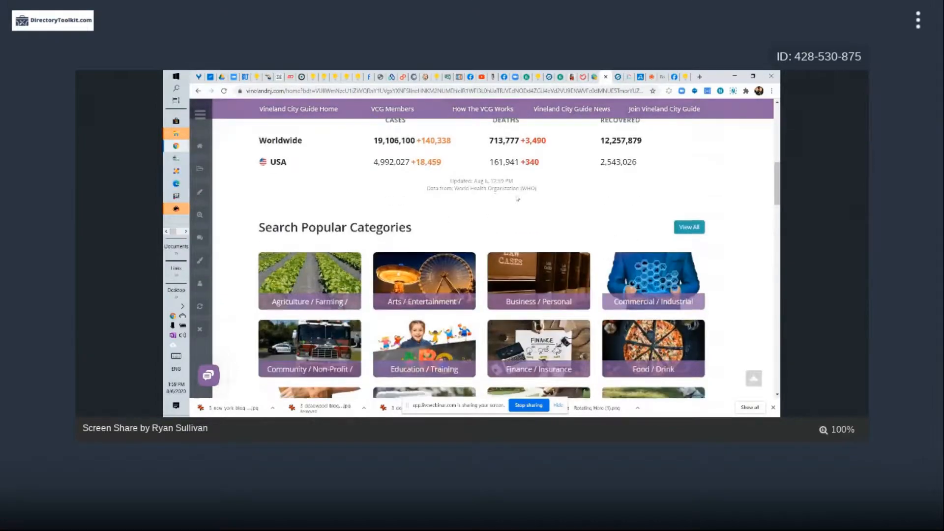
pyautogui.scroll(2, 550, 218)
pyautogui.scroll(-2, 551, 218)
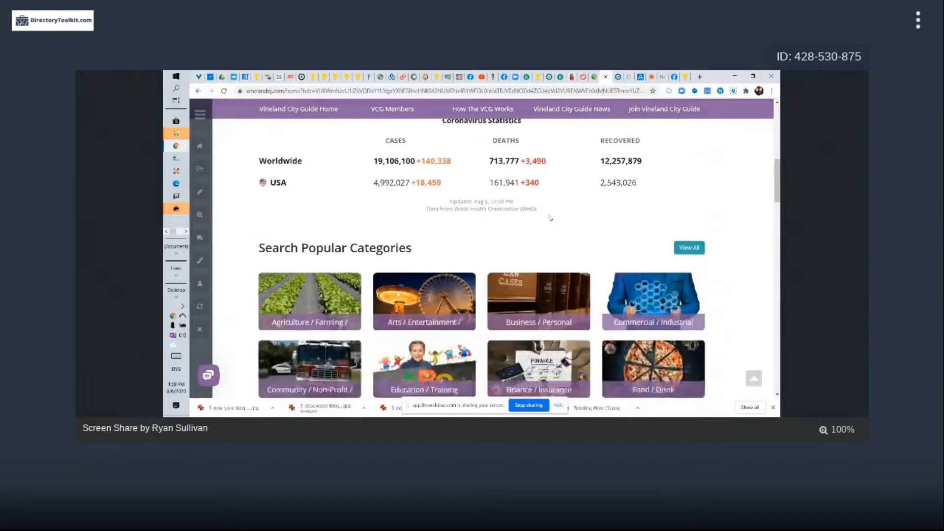
pyautogui.scroll(-1, 551, 219)
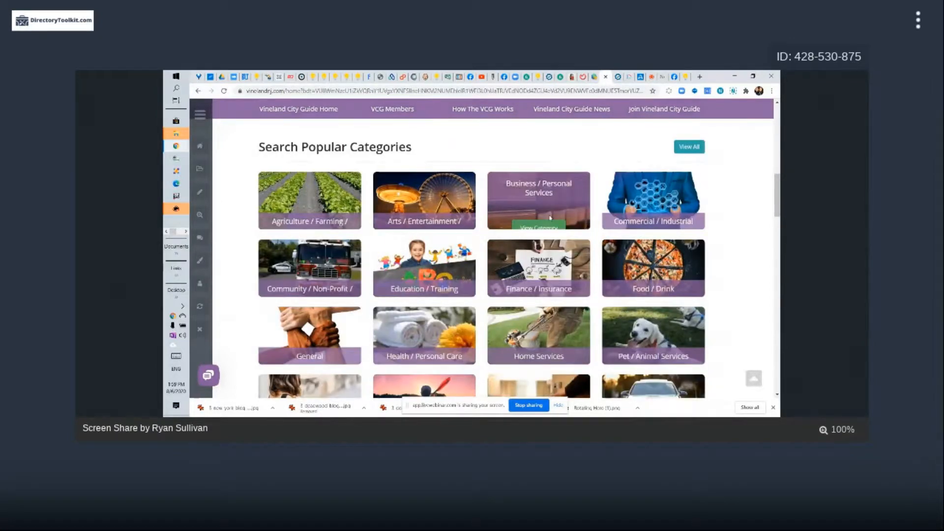
pyautogui.scroll(2, 550, 218)
pyautogui.scroll(-1, 551, 218)
pyautogui.scroll(2, 550, 218)
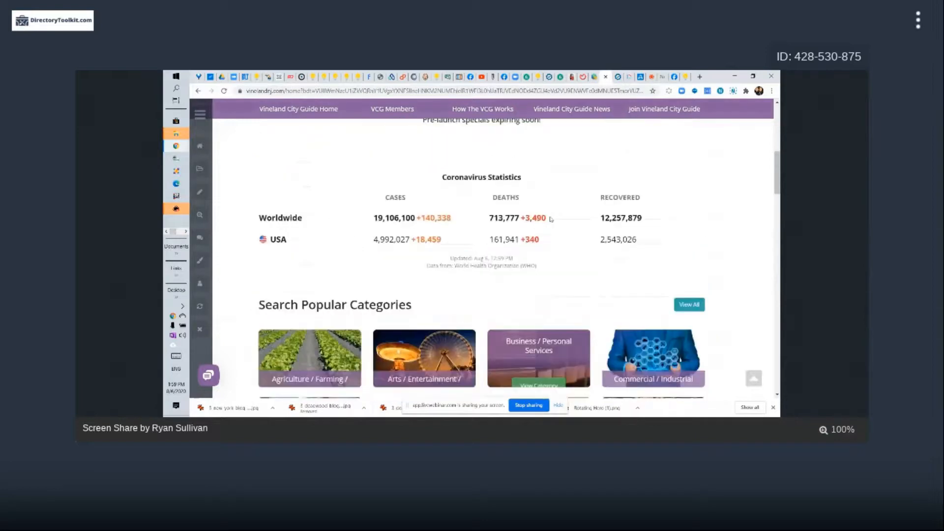
pyautogui.scroll(3, 551, 219)
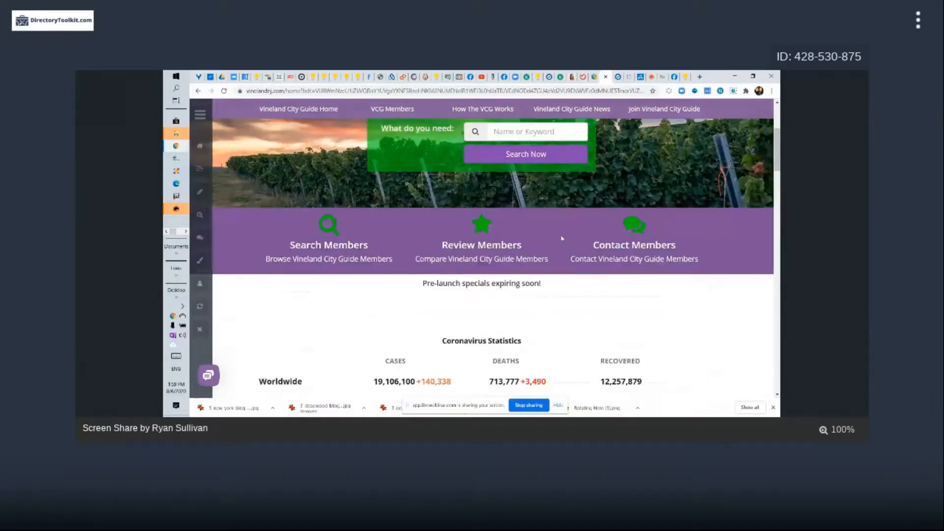
# Recheck the keyword search box on the live Vineland homepage and close the blank browser tab.
pyautogui.scroll(2, 562, 239)
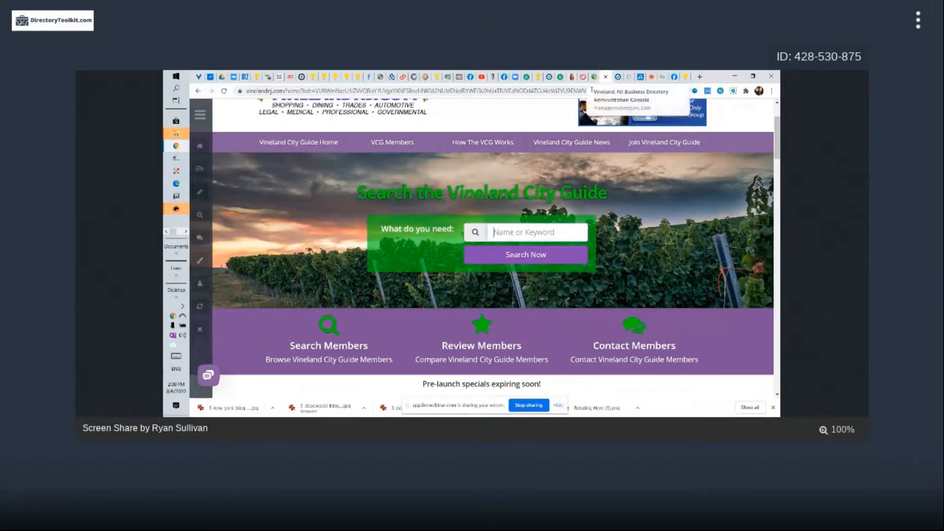
pyautogui.click(507, 231)
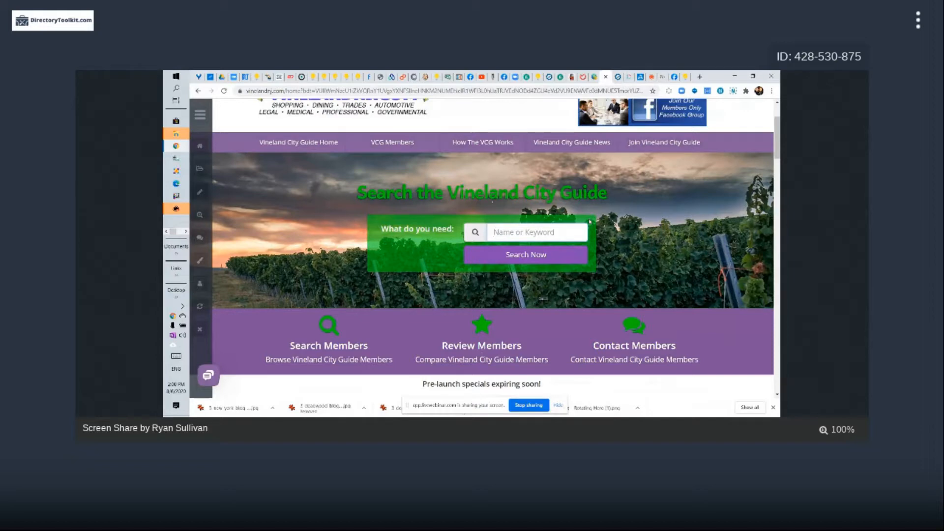
pyautogui.click(663, 77)
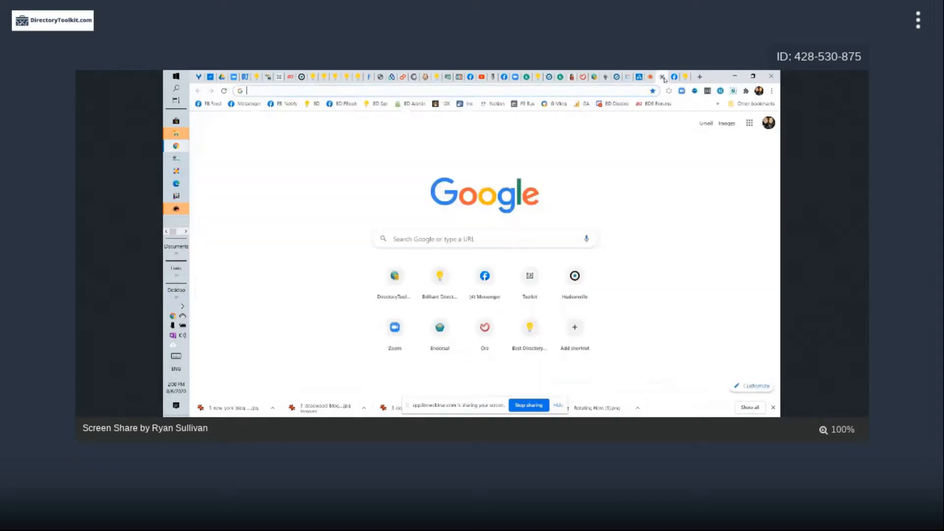
pyautogui.click(664, 78)
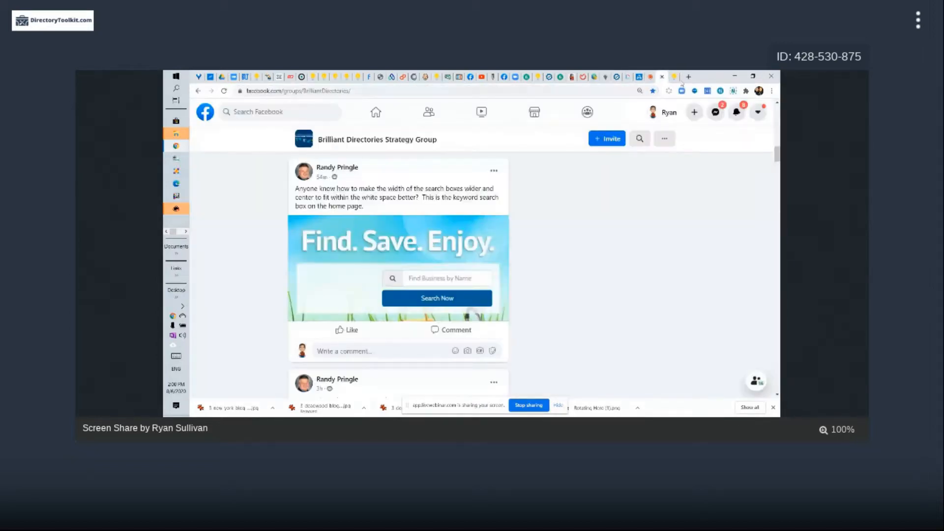
# Switch to the lead generation demo website and load the Easy Classifieds Theme demo instead.
pyautogui.click(679, 79)
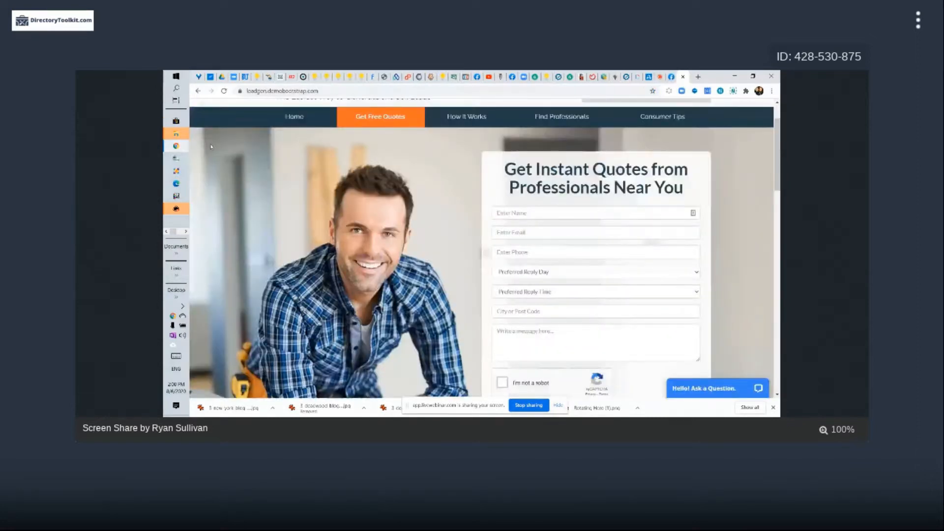
pyautogui.moveTo(310, 124)
pyautogui.click(317, 150)
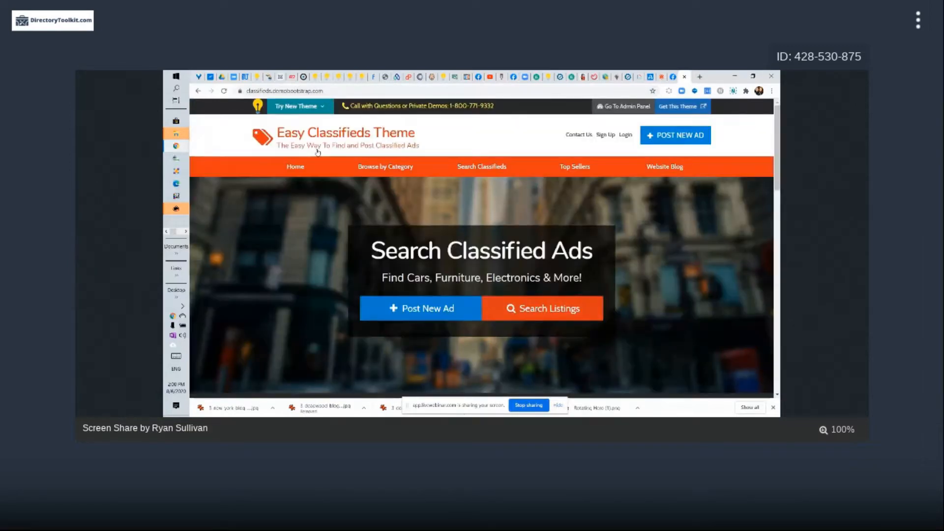
# Load podcastersdirectory.com in place of the classifieds demo and go to its Claim Your FREE Listing page.
pyautogui.hotkey('alt', 'Tab')
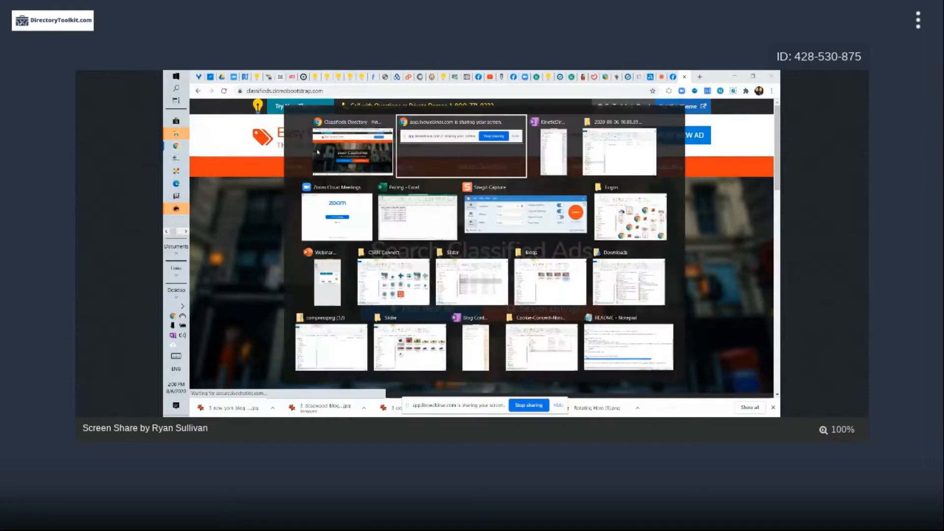
pyautogui.click(318, 150)
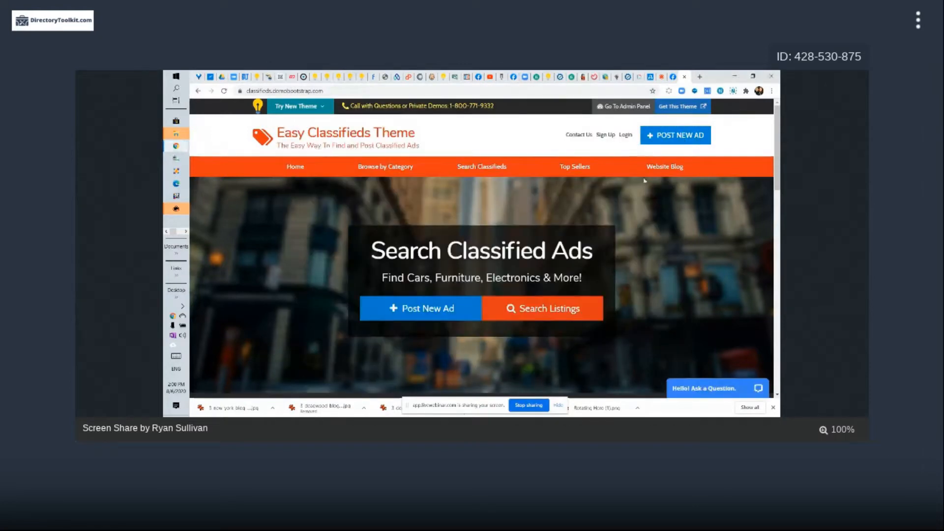
pyautogui.click(480, 89)
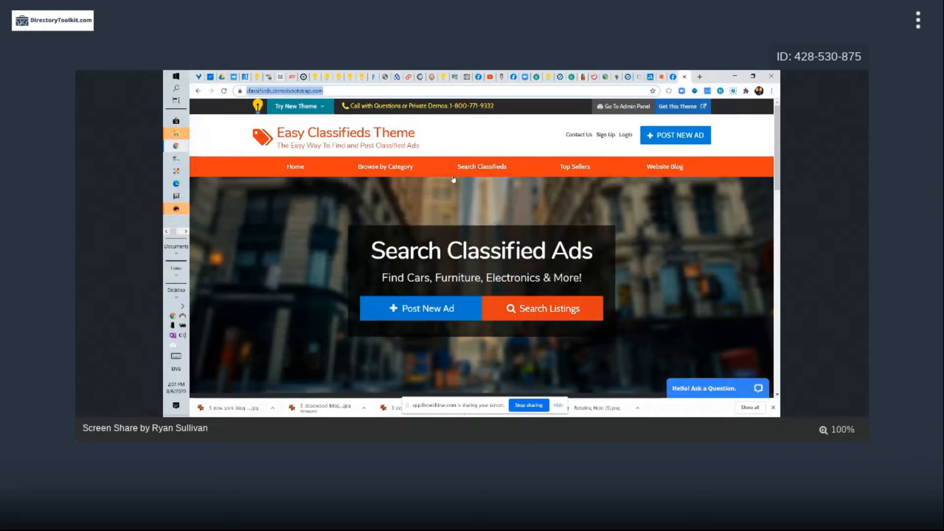
pyautogui.hotkey('alt', 'Tab')
pyautogui.hotkey('alt', 'Tab')
pyautogui.write('podca')
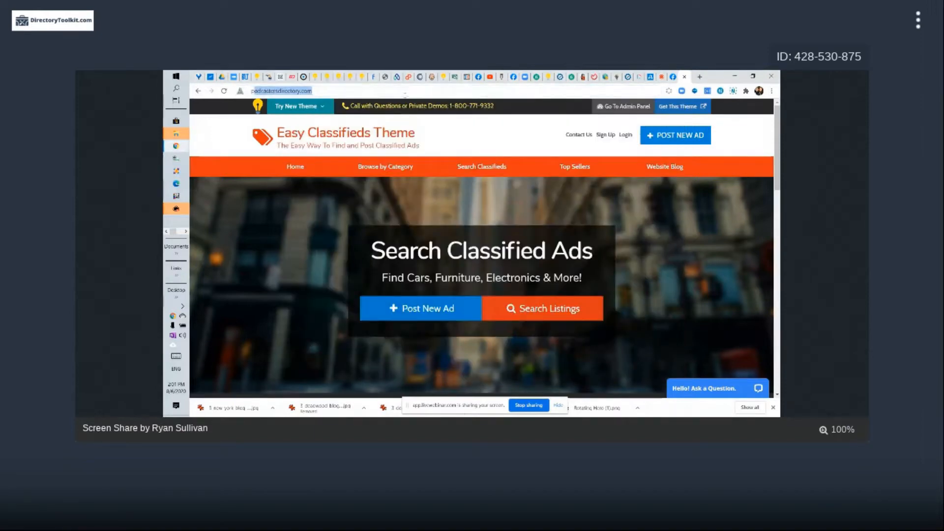
pyautogui.press('Return')
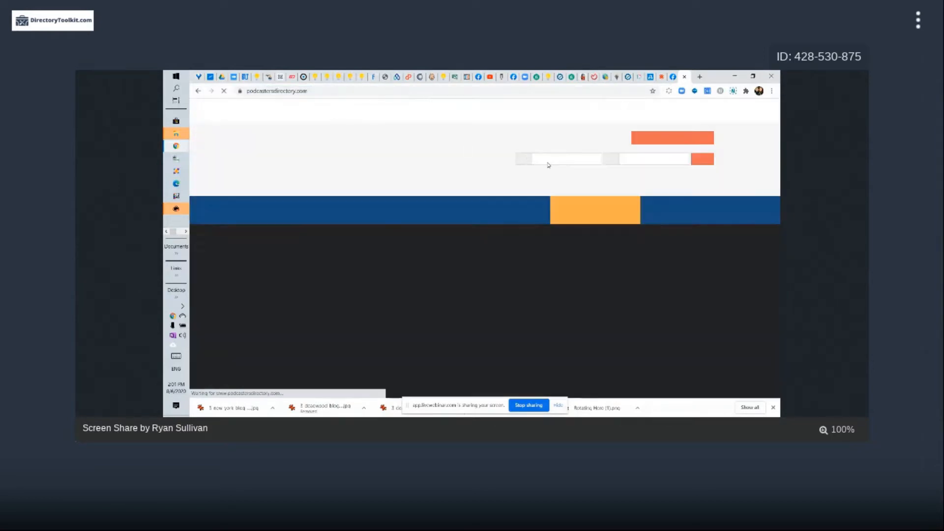
pyautogui.moveTo(465, 193)
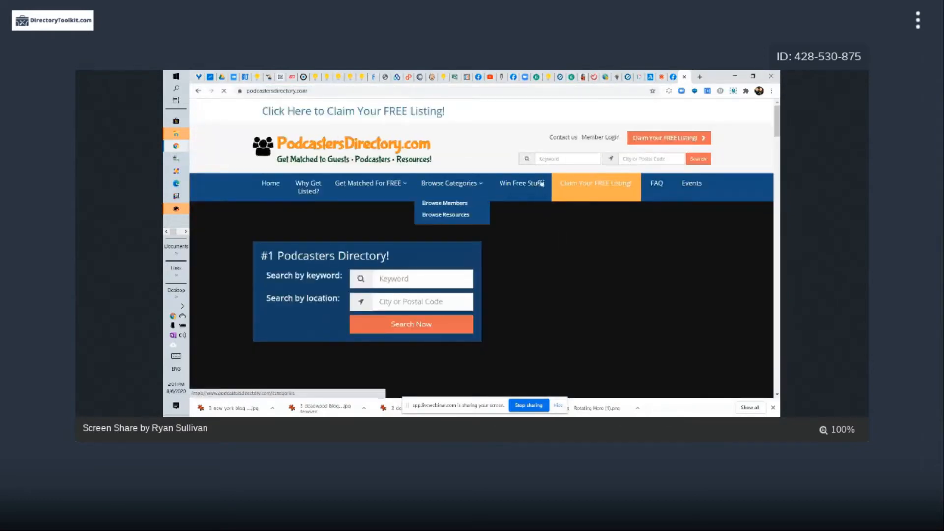
pyautogui.click(594, 186)
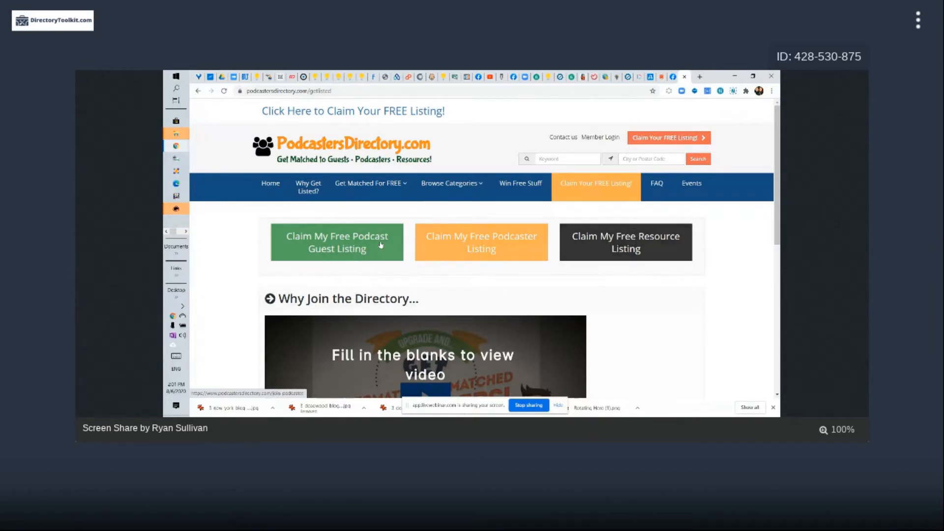
# Examine the Podcast Guest Listing's pricing plans and return to the page with the three listing types.
pyautogui.click(334, 251)
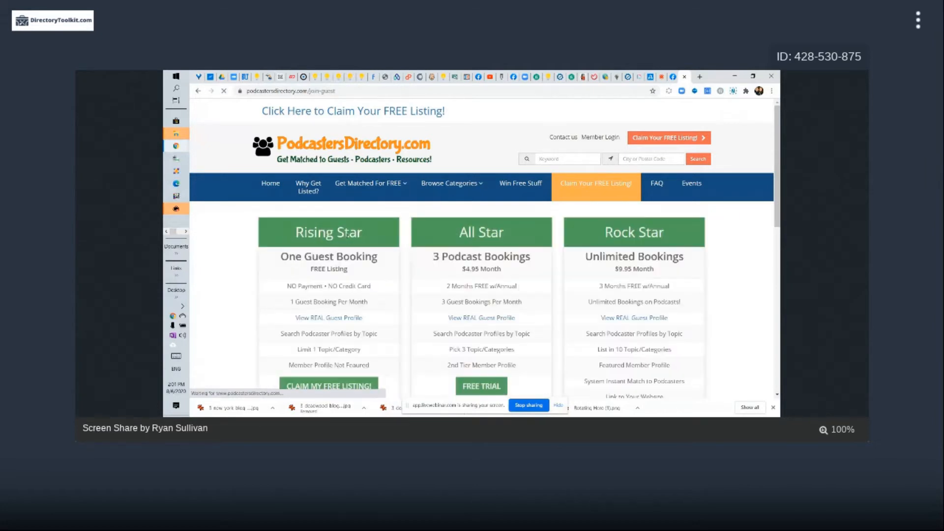
pyautogui.scroll(-4, 359, 275)
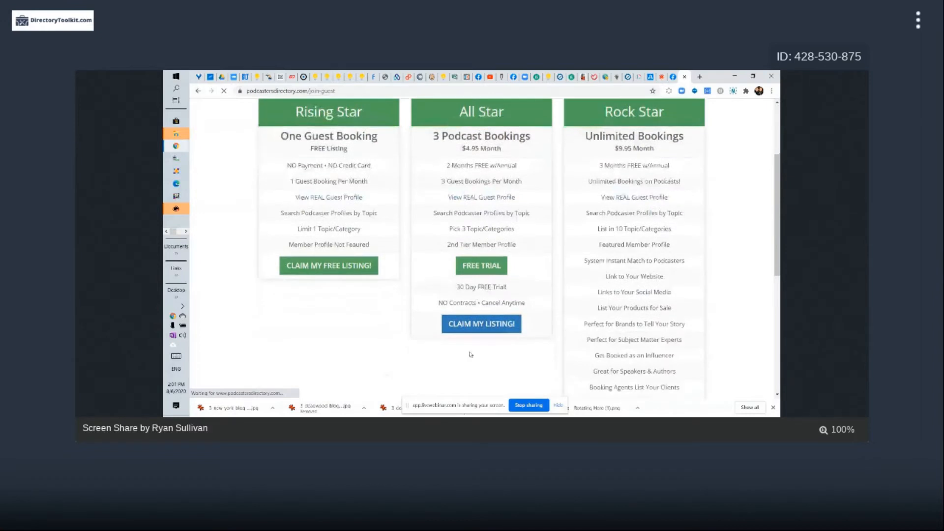
pyautogui.scroll(-4, 487, 301)
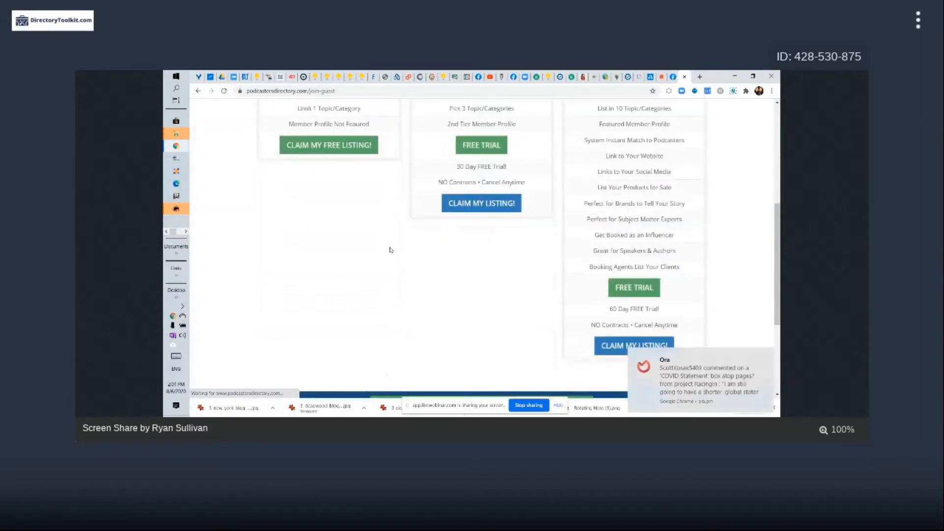
pyautogui.scroll(6, 390, 249)
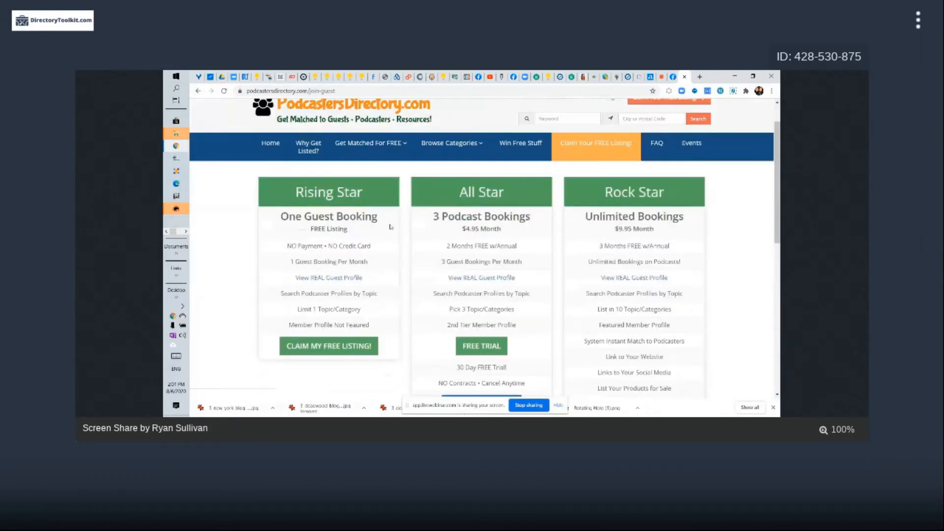
pyautogui.click(664, 77)
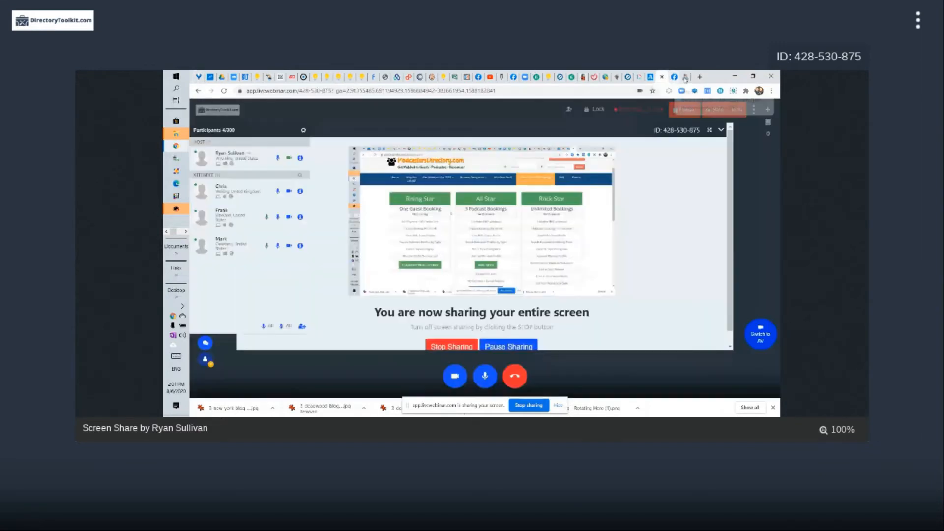
pyautogui.click(685, 78)
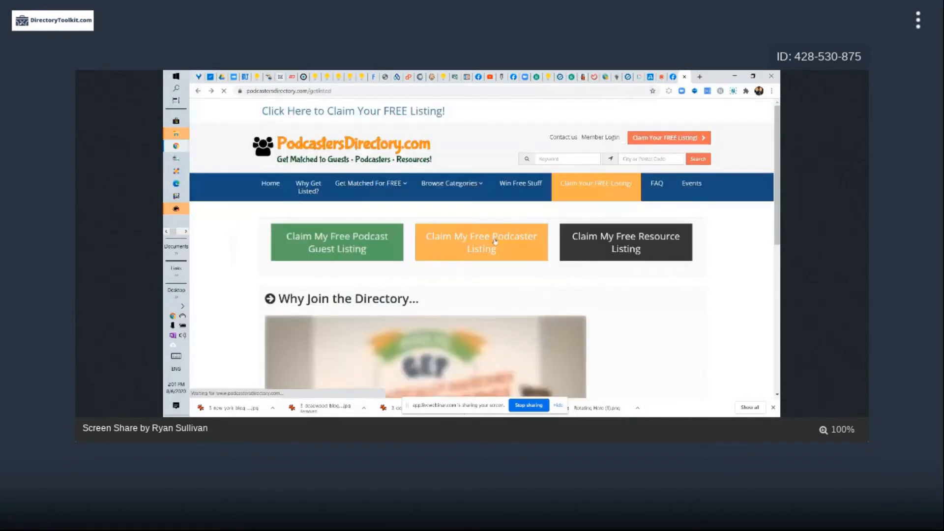
# Examine the pricing plan layouts for the Free Podcaster Listing and the Free Resource Listing.
pyautogui.click(473, 255)
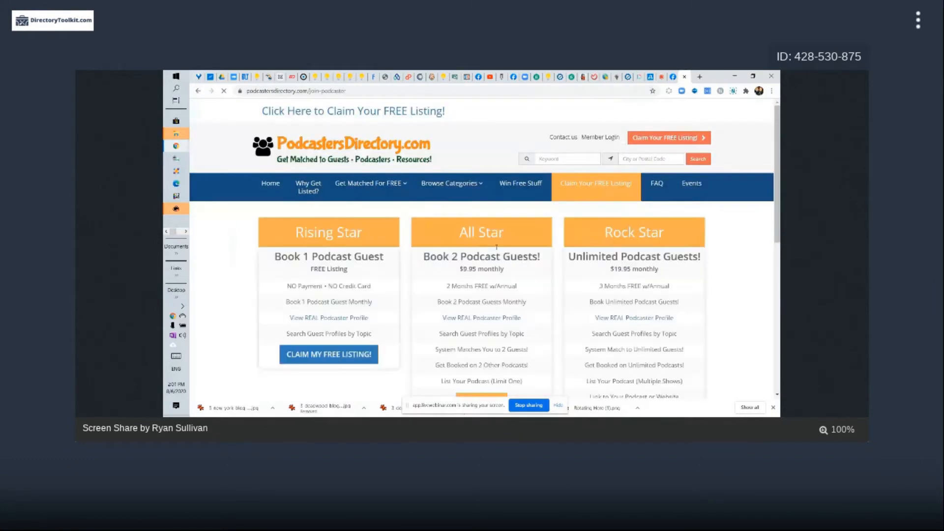
pyautogui.scroll(-2, 473, 256)
pyautogui.click(203, 91)
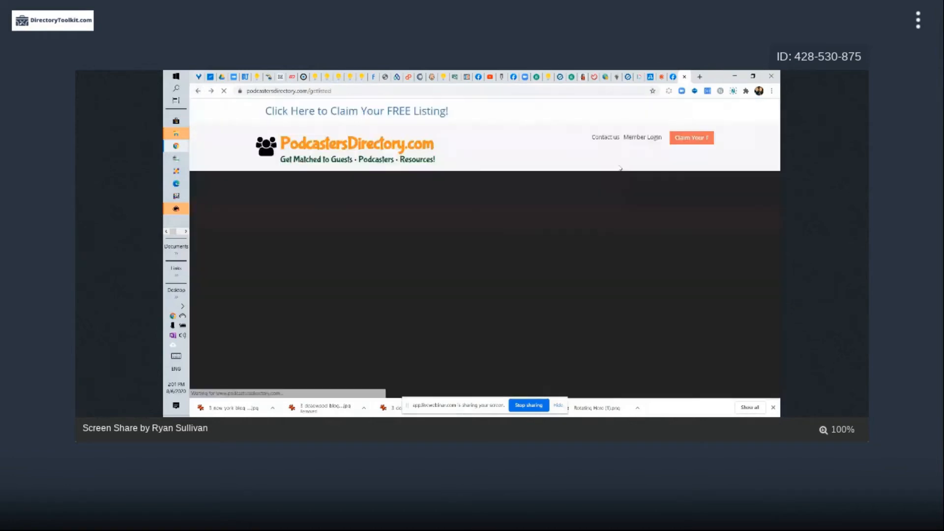
pyautogui.click(607, 237)
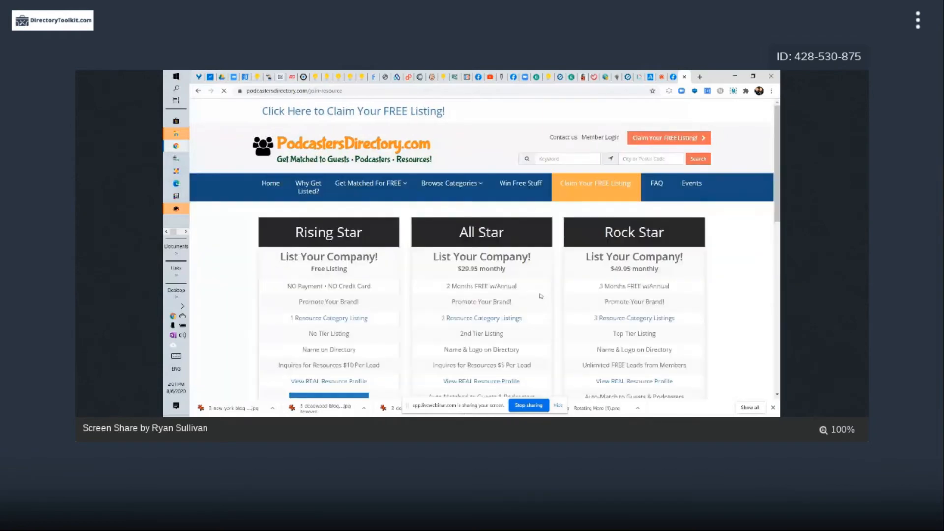
pyautogui.scroll(-3, 541, 296)
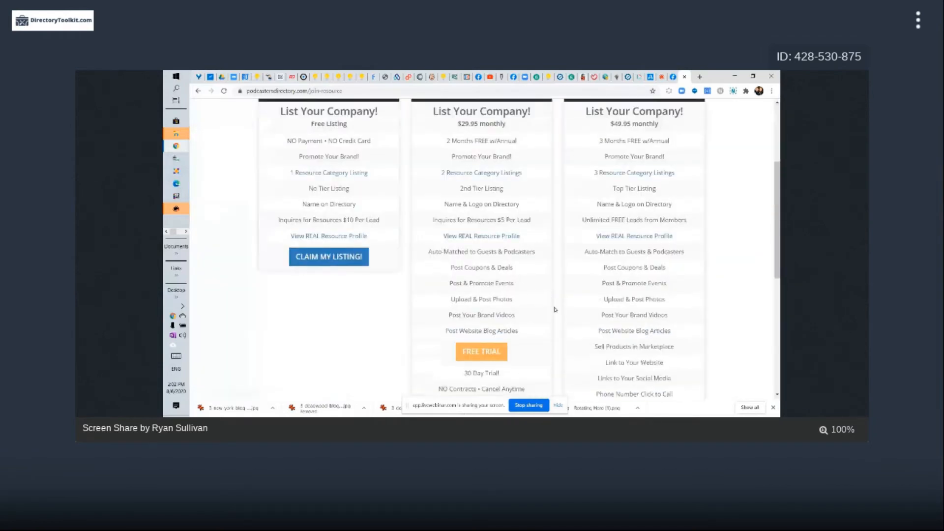
pyautogui.scroll(3, 556, 309)
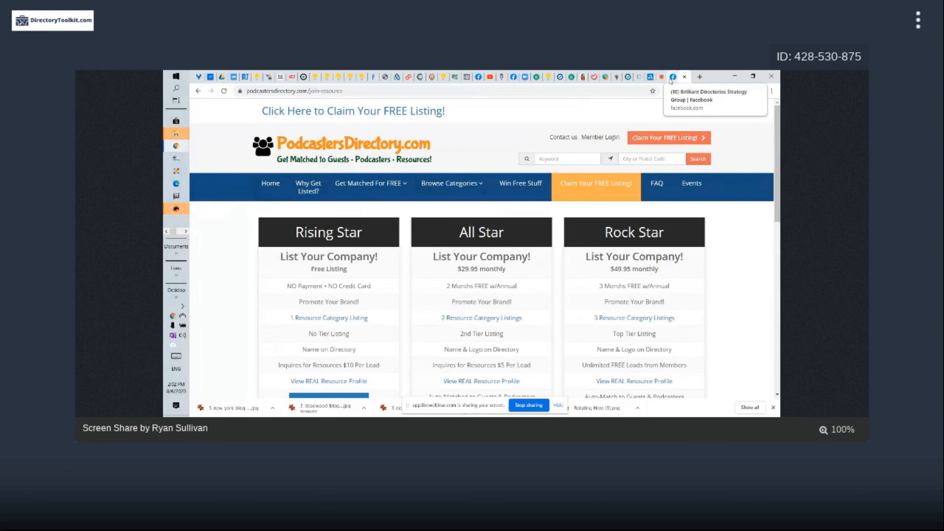
# Return to the Brilliant Directories Strategy Group on Facebook and look past the search box width post to the next question.
pyautogui.click(672, 78)
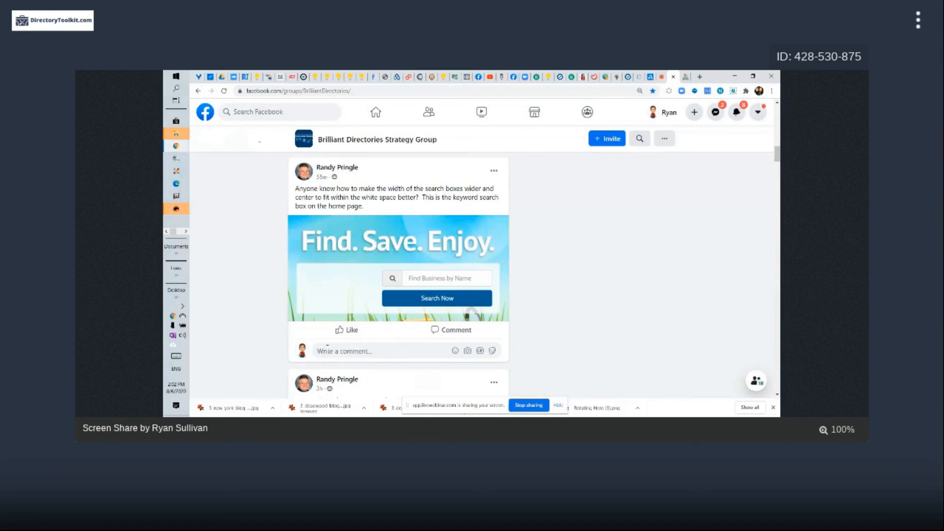
pyautogui.scroll(-2, 383, 248)
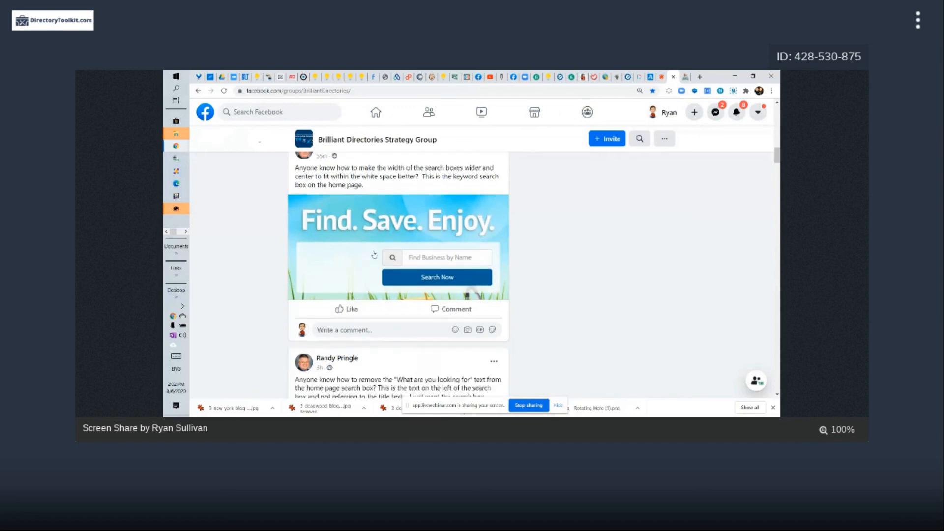